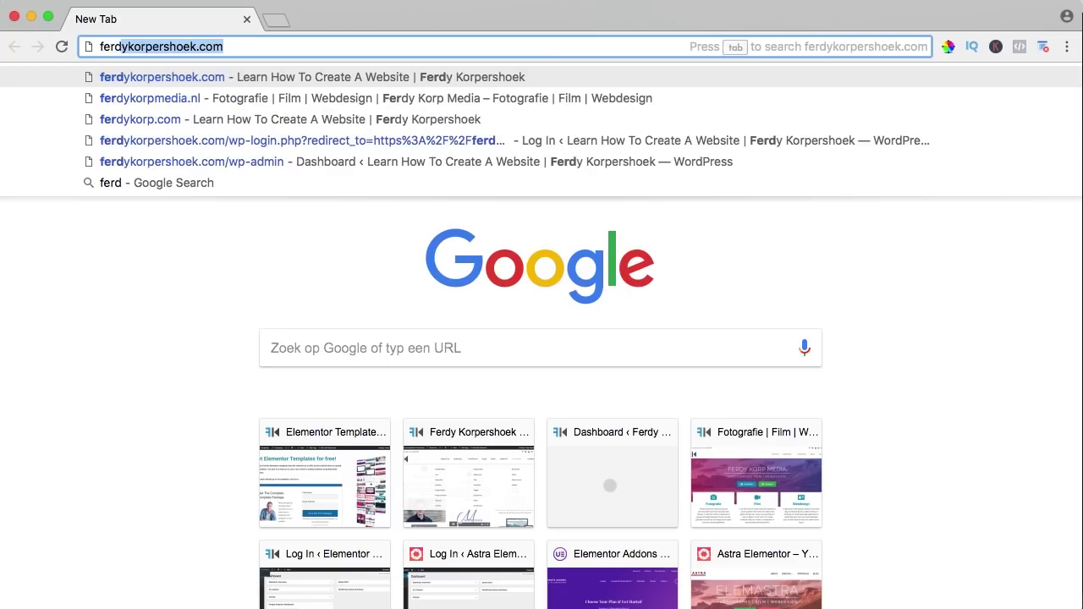
Step: Download Elementor for free via ferdykorp.com/elementor and select elementor.2.0.1.zip as the plugin to upload in WordPress
text(ykorp.com/el)
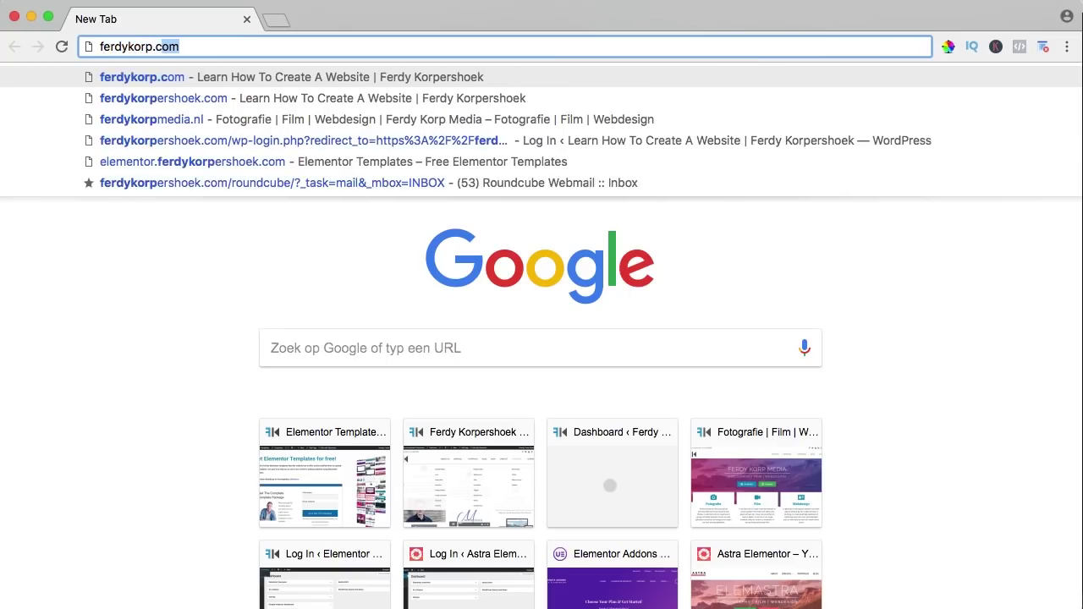
text(ementor)
key(Return)
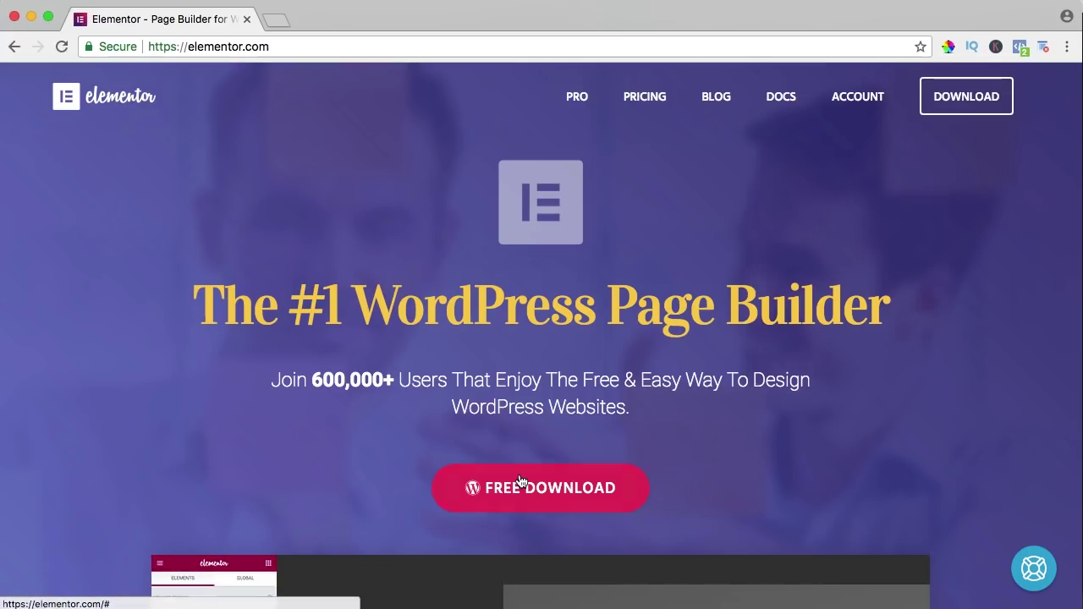
click(520, 482)
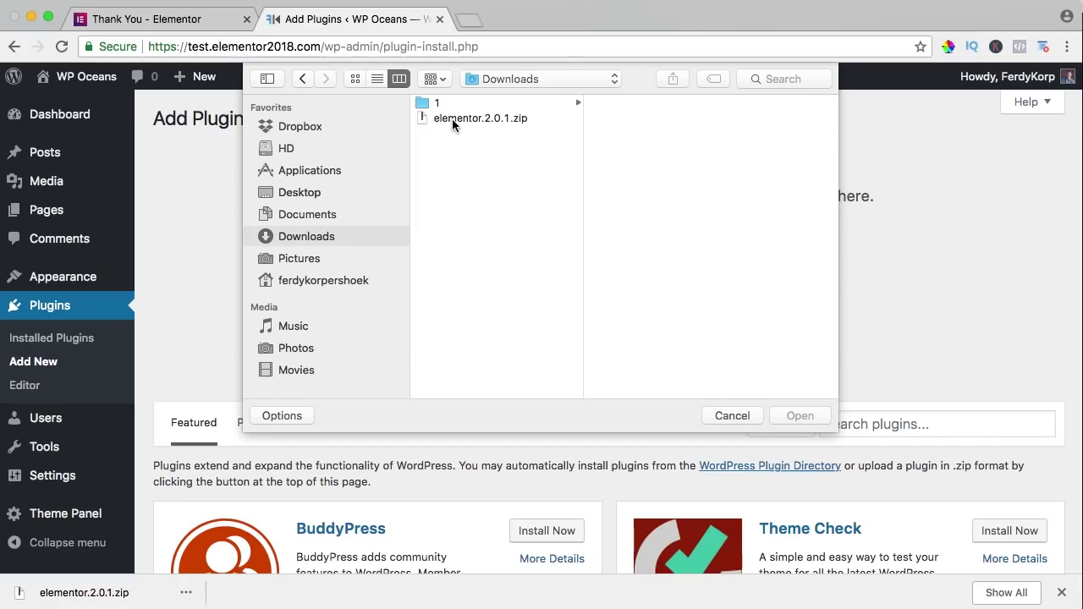
click(452, 116)
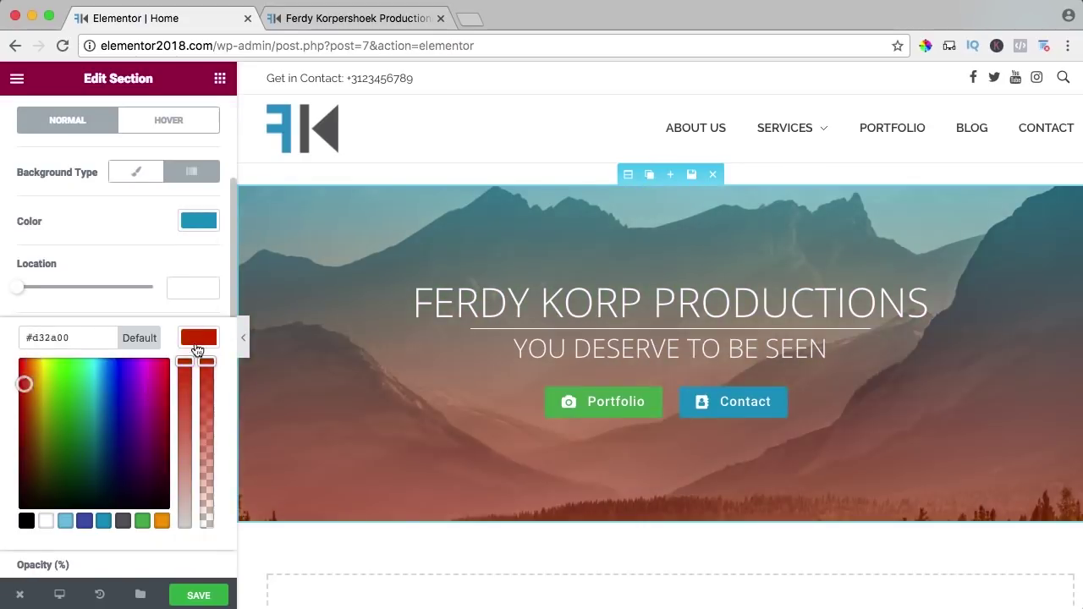
Step: Set the hero section's linear gradient overlay to a 270 angle and raise the second color's location above 50
drag(17, 404, 121, 438)
click(162, 452)
click(161, 452)
scroll(118, 381, down, 2)
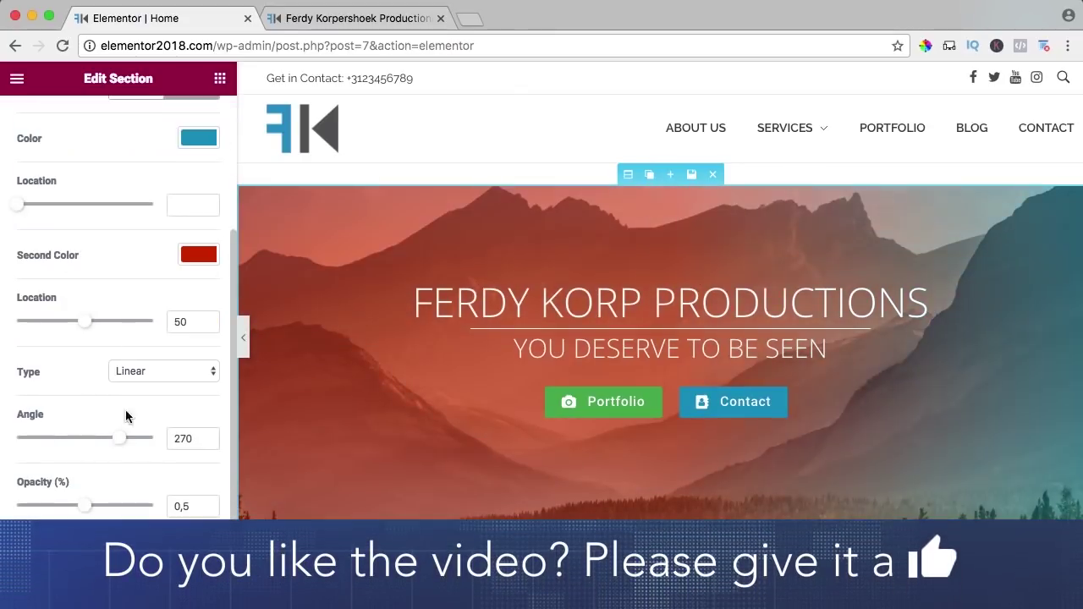
drag(85, 321, 115, 321)
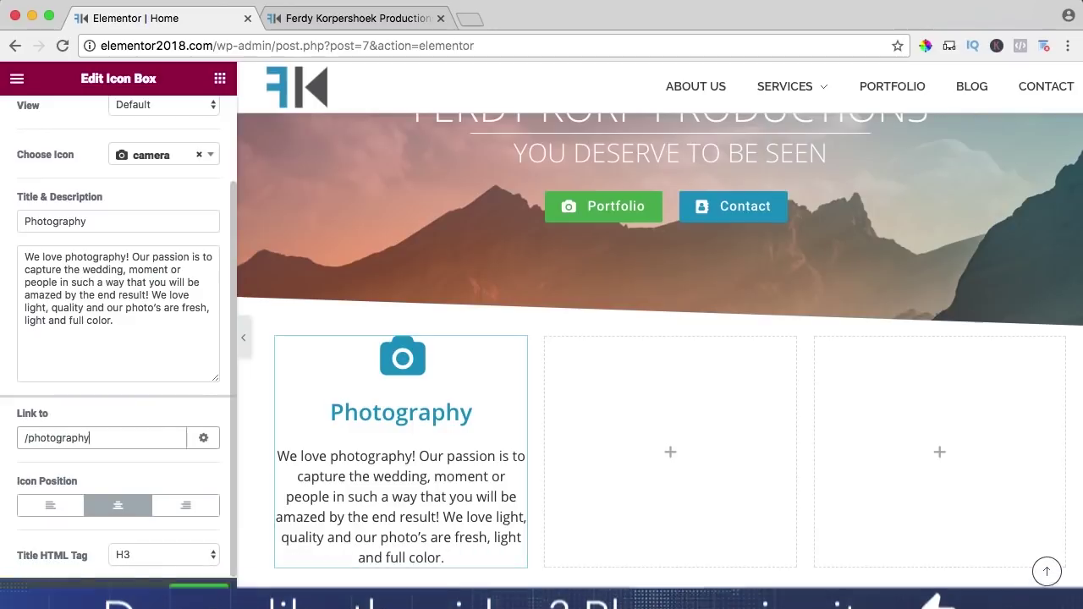
Step: Open the title HTML tag choices of the Photography icon box
click(140, 553)
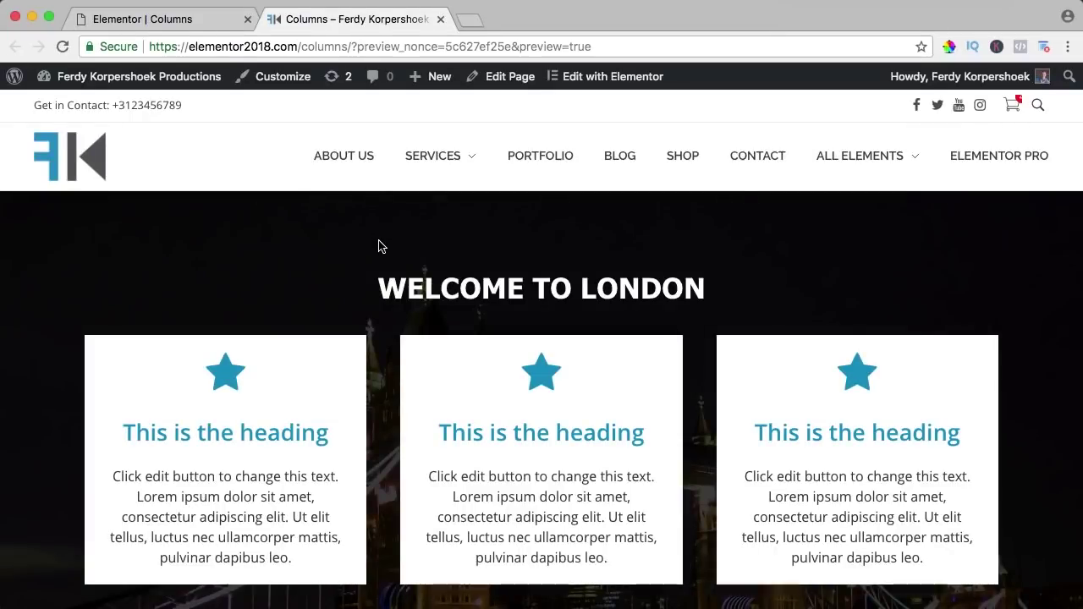
Step: Examine the Columns page preview from the London section down to the footer, and close the preview
scroll(379, 245, down, 3)
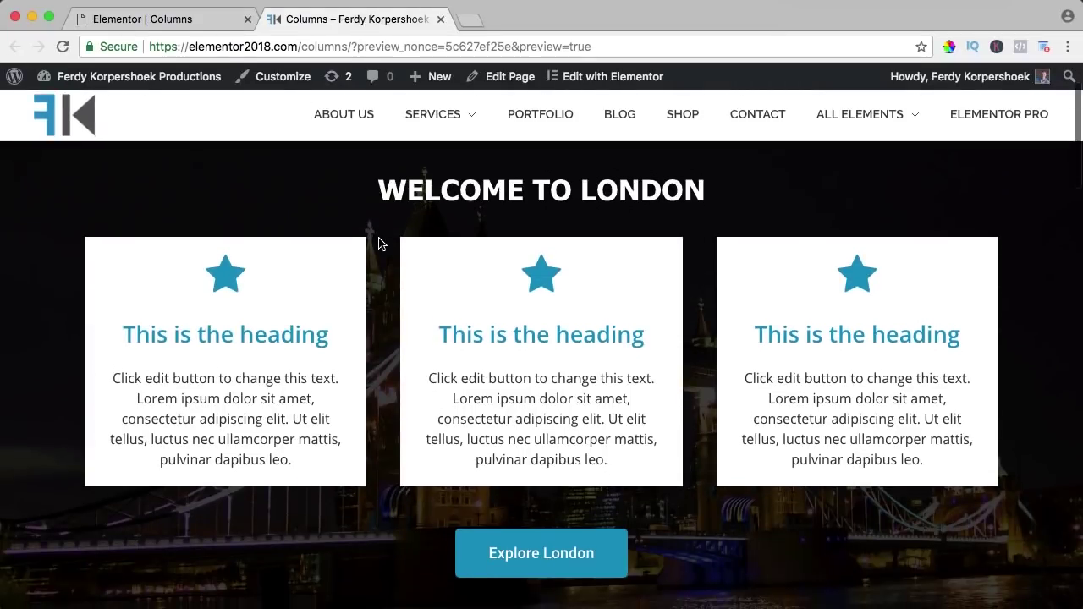
scroll(378, 243, up, 3)
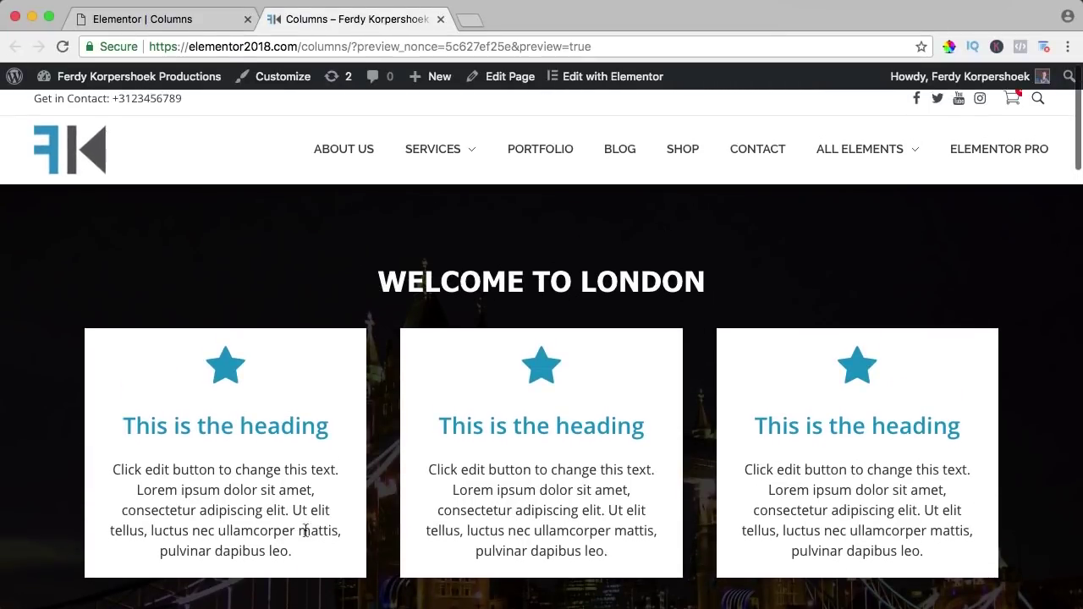
scroll(612, 345, down, 3)
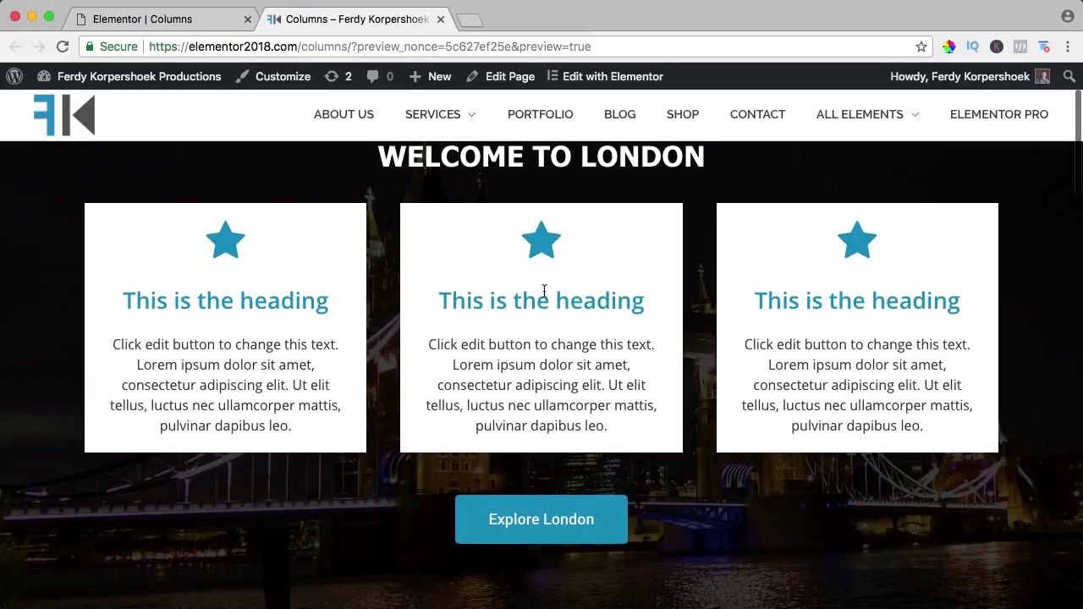
scroll(653, 333, down, 2)
scroll(539, 445, down, 6)
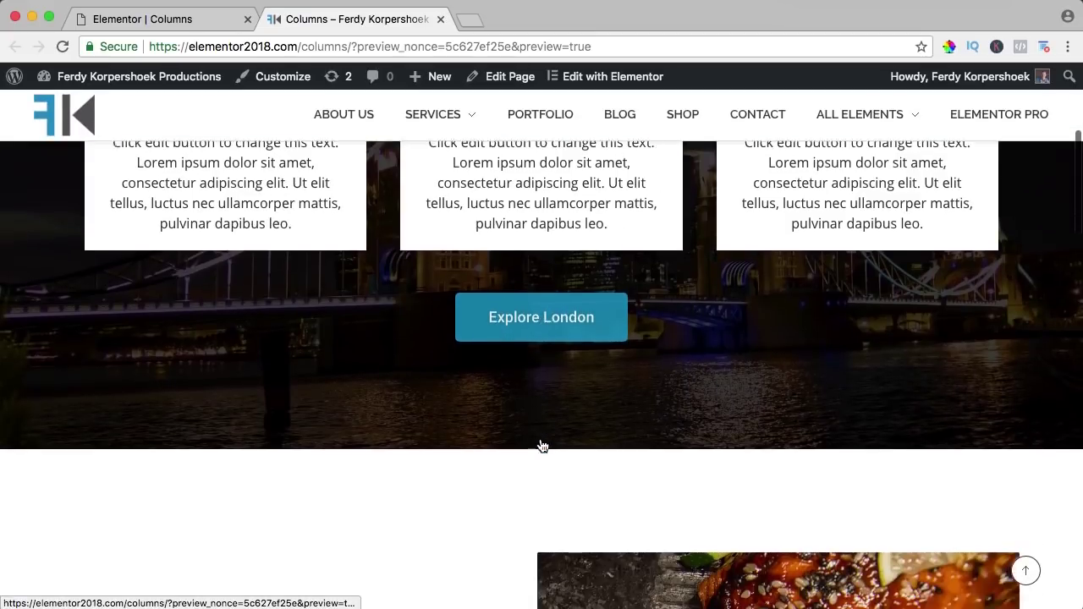
scroll(543, 433, down, 6)
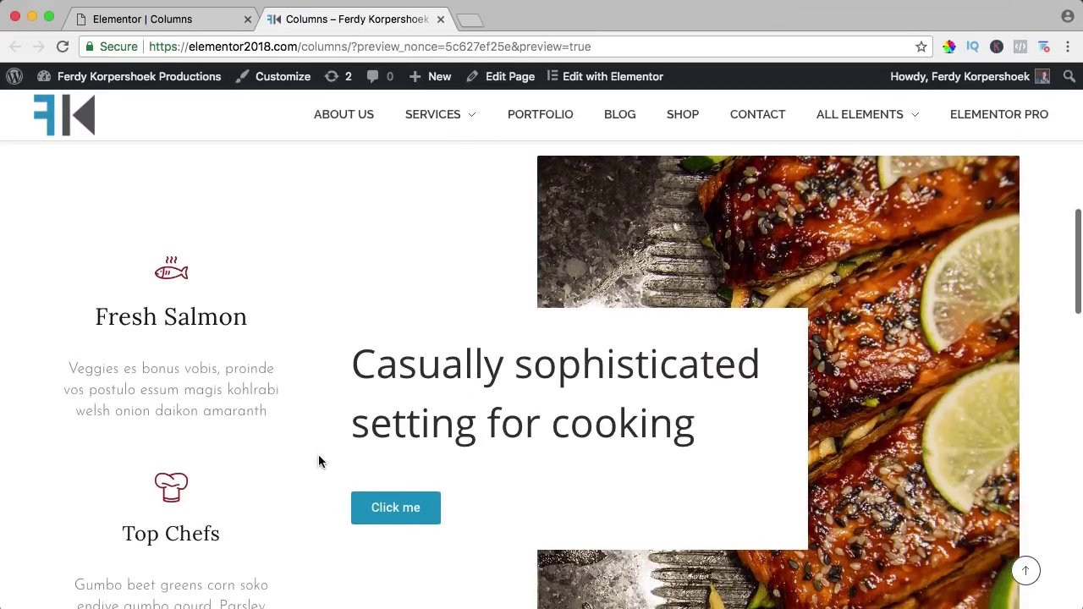
scroll(600, 331, down, 10)
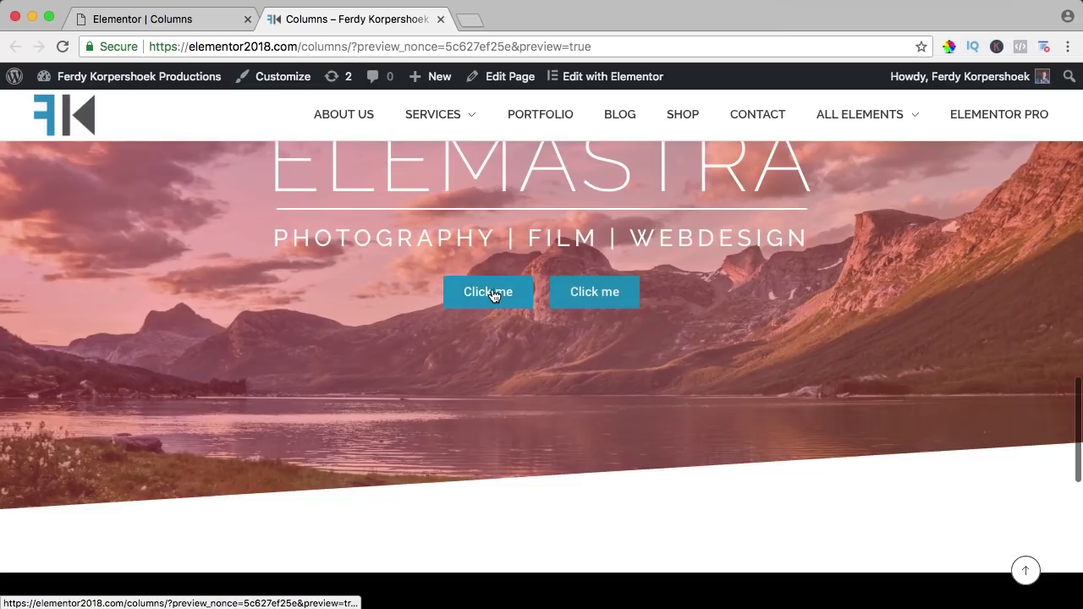
scroll(534, 353, down, 4)
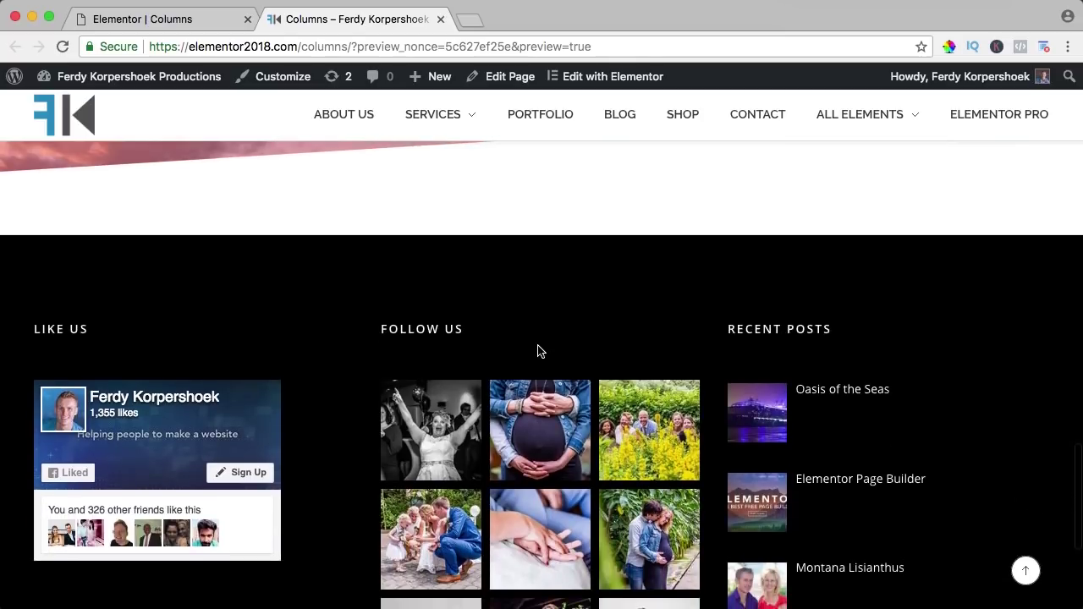
scroll(539, 351, up, 5)
key(super+w)
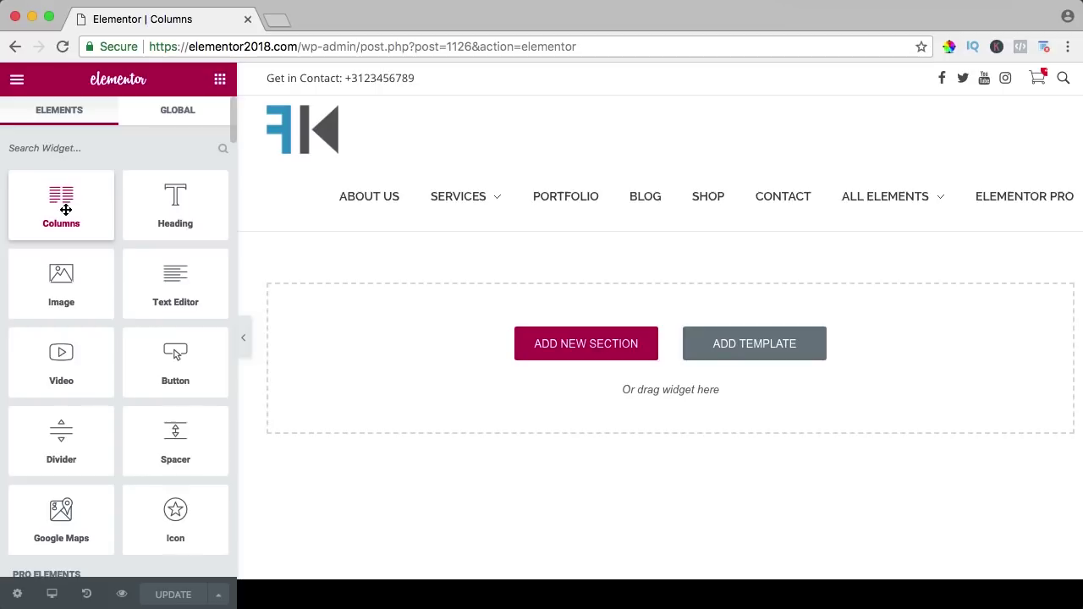
click(586, 349)
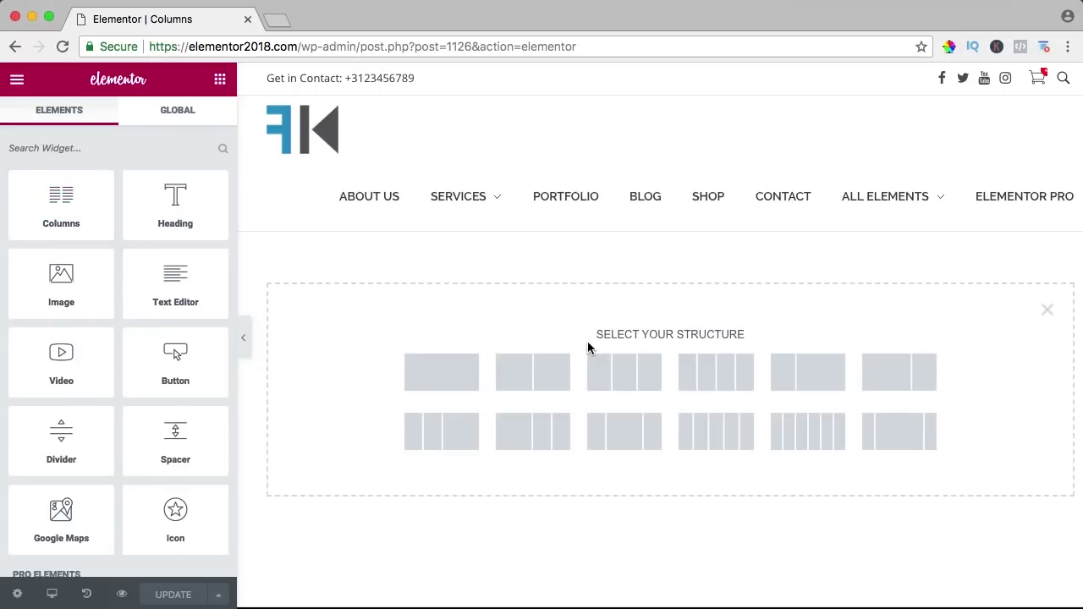
click(534, 381)
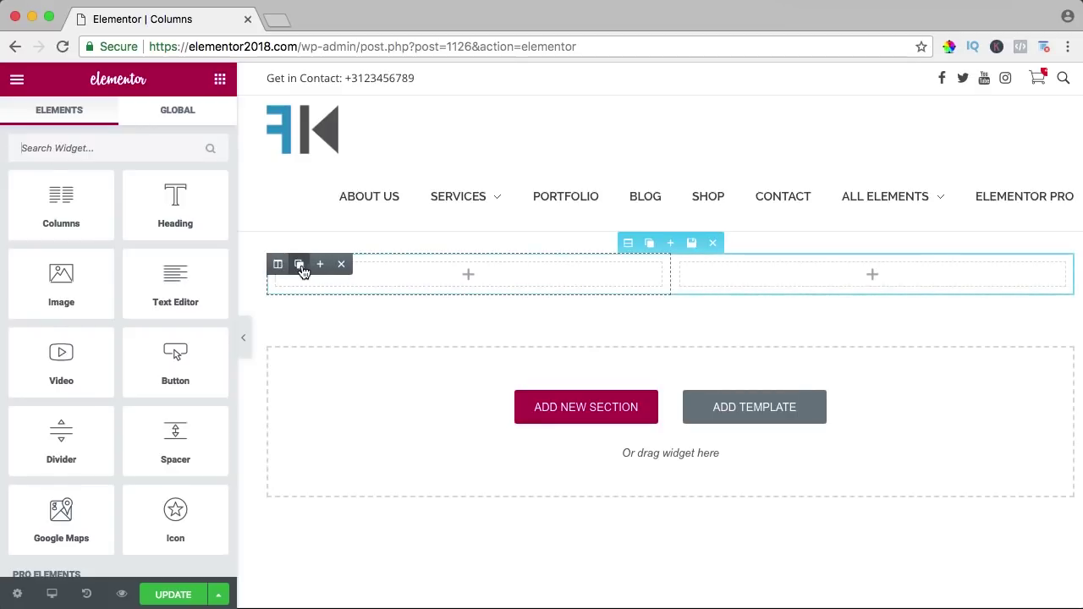
click(301, 266)
click(301, 266)
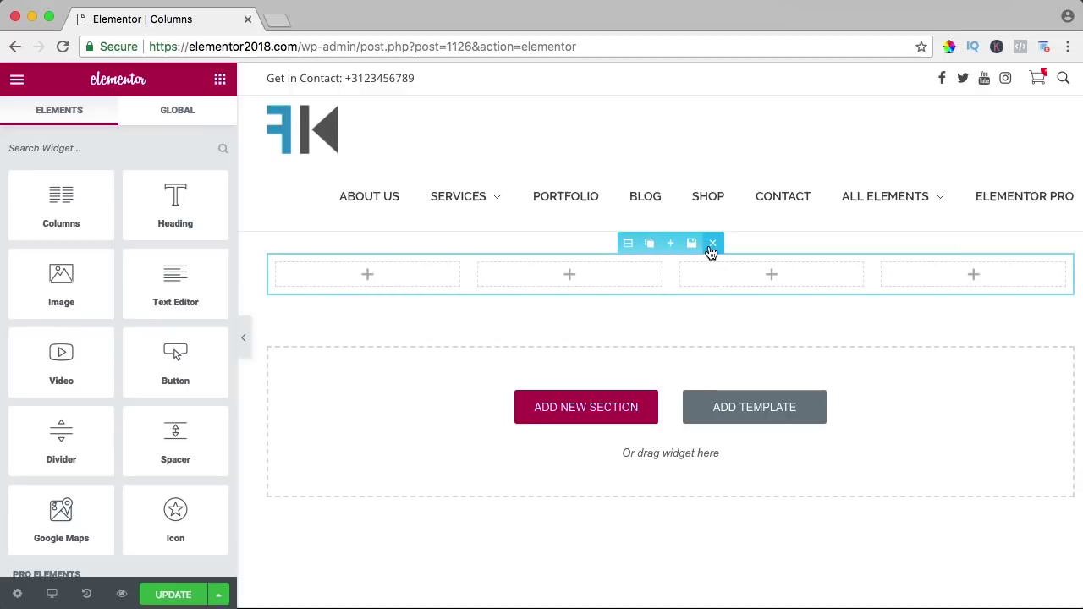
click(712, 244)
Step: Add a new single-column section to the Columns page and stretch it to the full page width
click(612, 344)
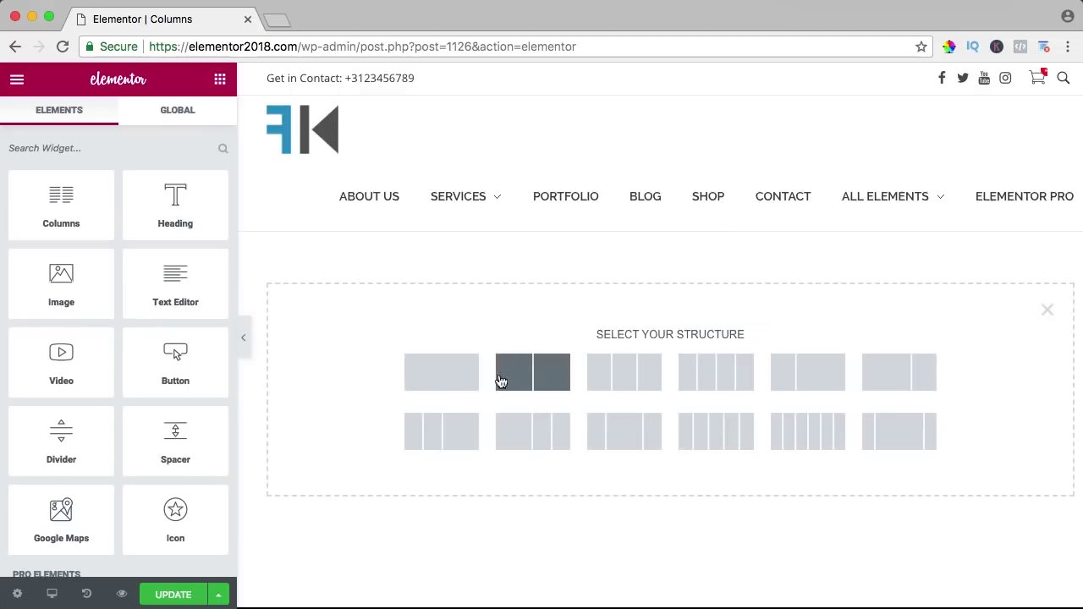
click(439, 379)
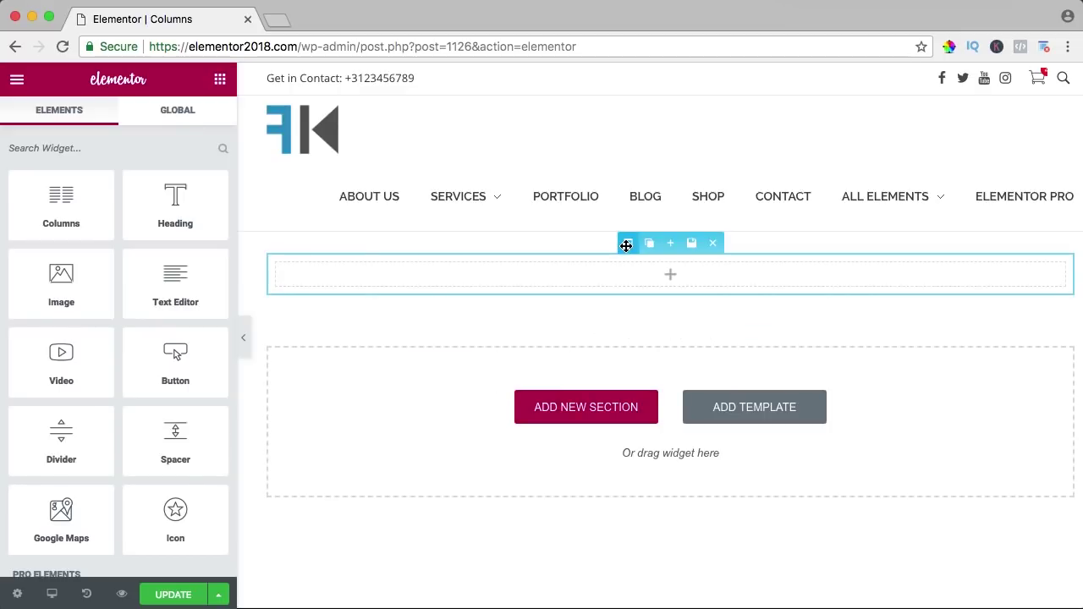
click(627, 245)
click(211, 214)
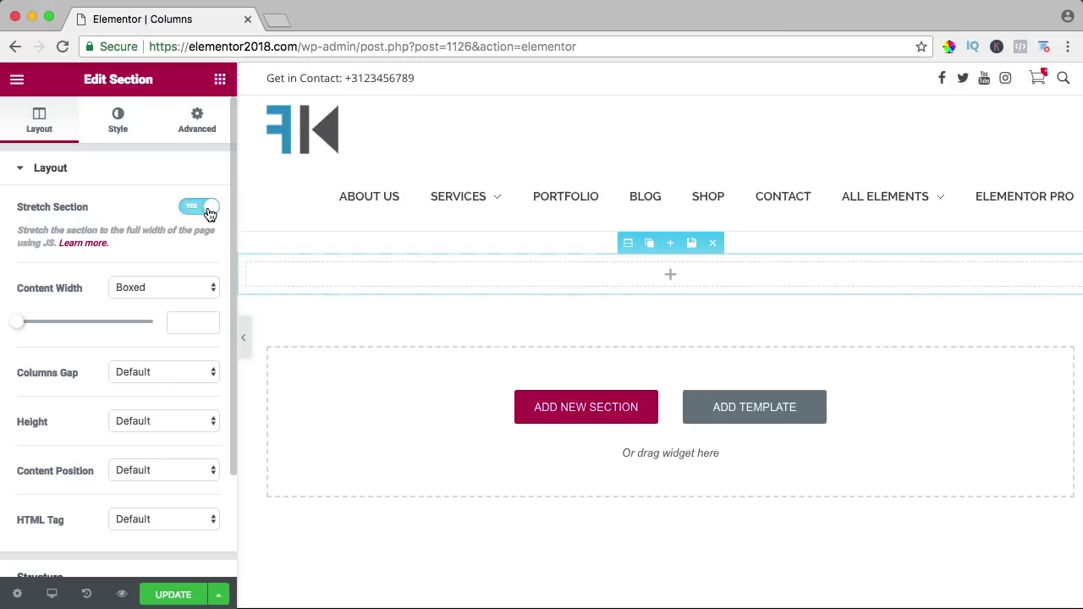
scroll(122, 343, down, 2)
scroll(118, 339, up, 2)
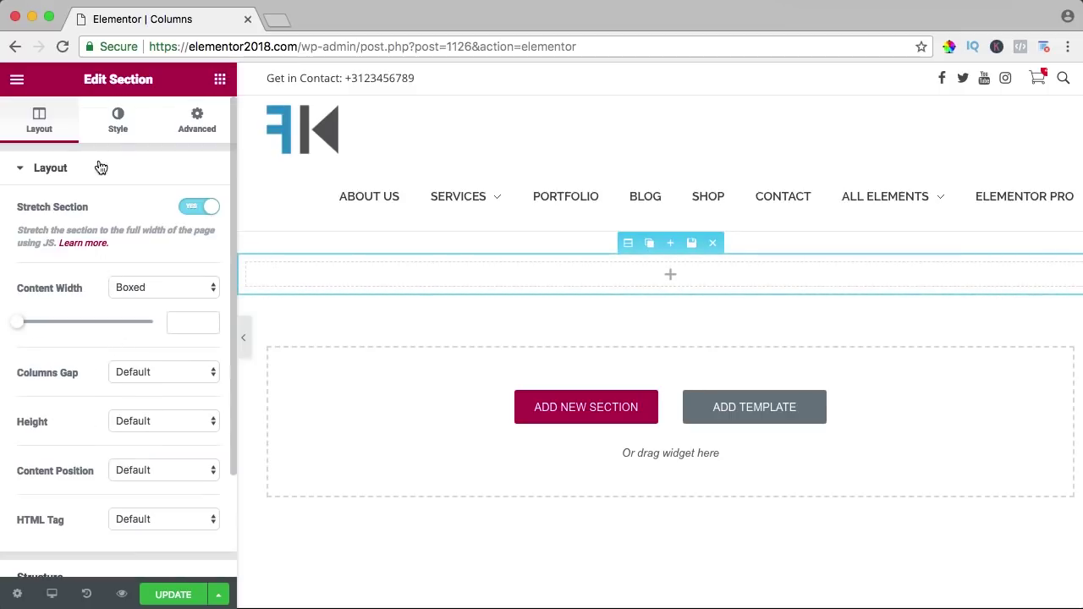
Step: Give the section a classic background with the London.jpg image from the media library
click(117, 123)
click(126, 270)
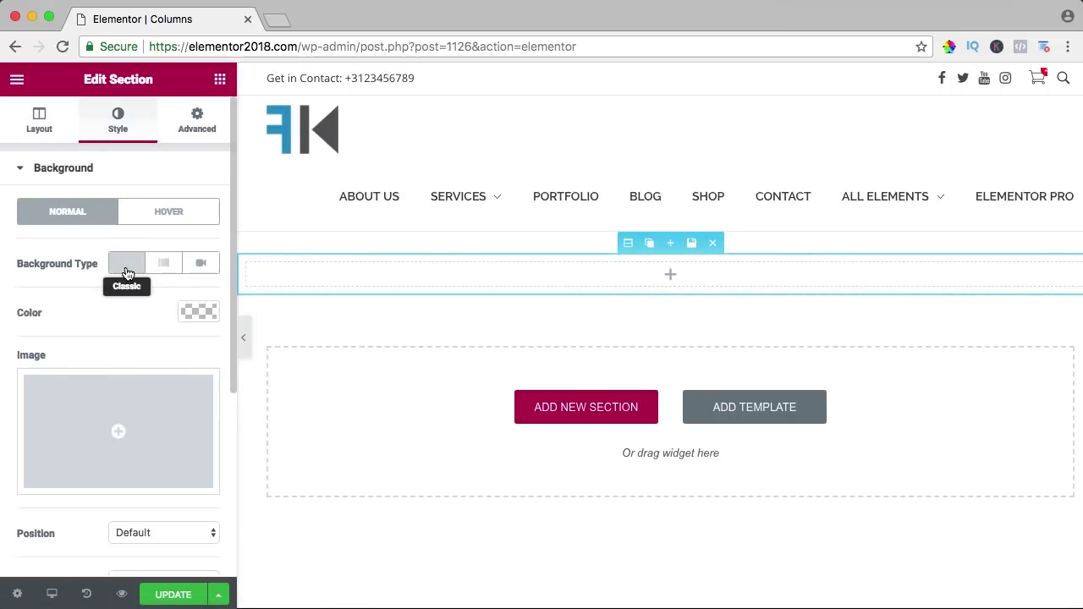
click(120, 415)
click(223, 395)
click(622, 292)
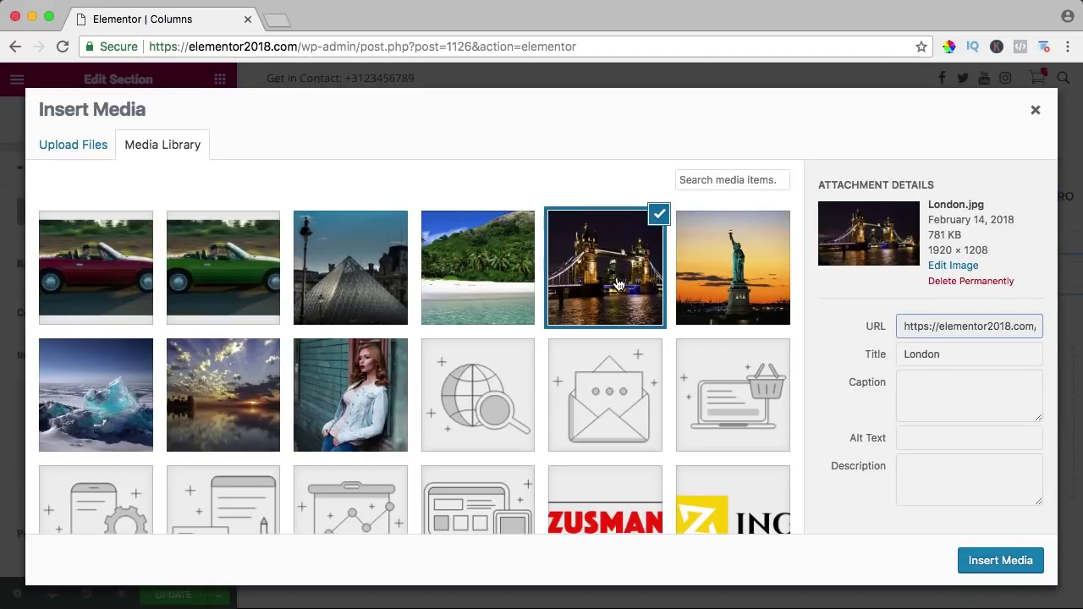
click(1001, 561)
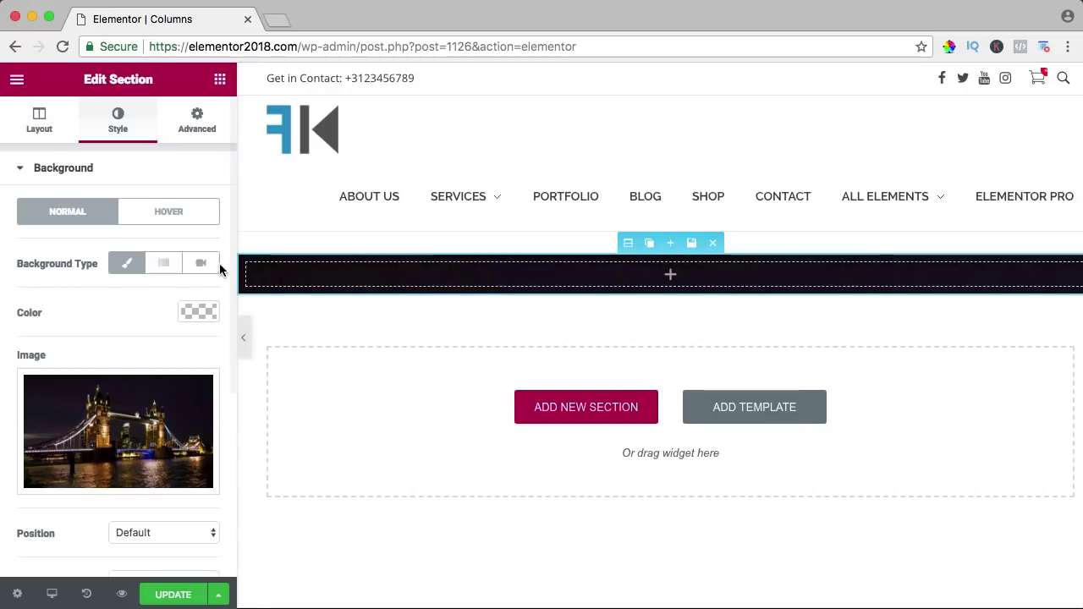
Step: Set the section's height to Min Height with a minimum height of 596 px
click(39, 127)
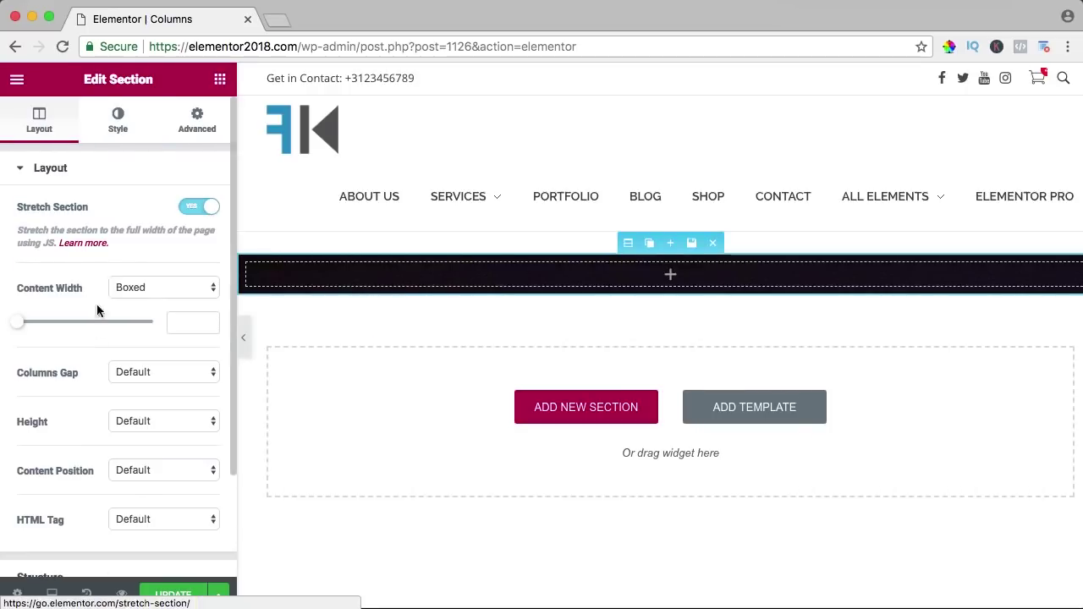
click(152, 428)
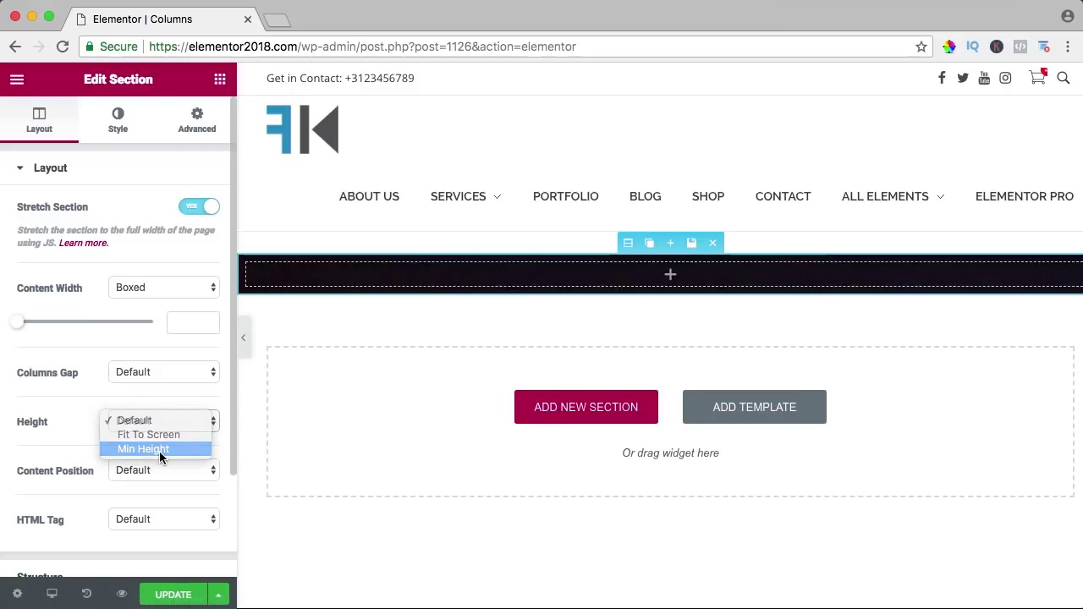
click(159, 451)
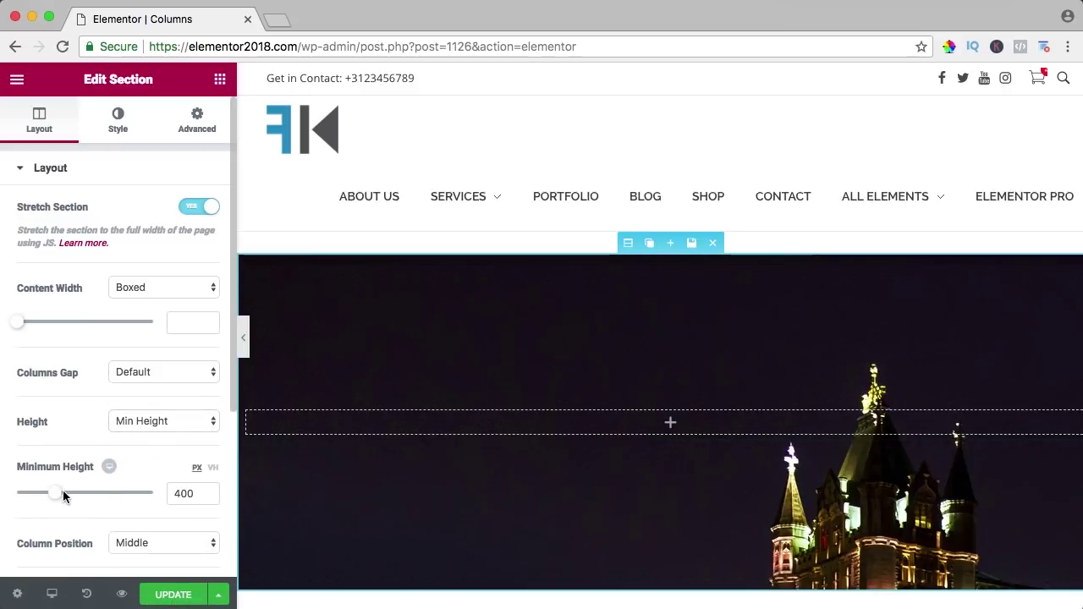
drag(63, 496, 79, 497)
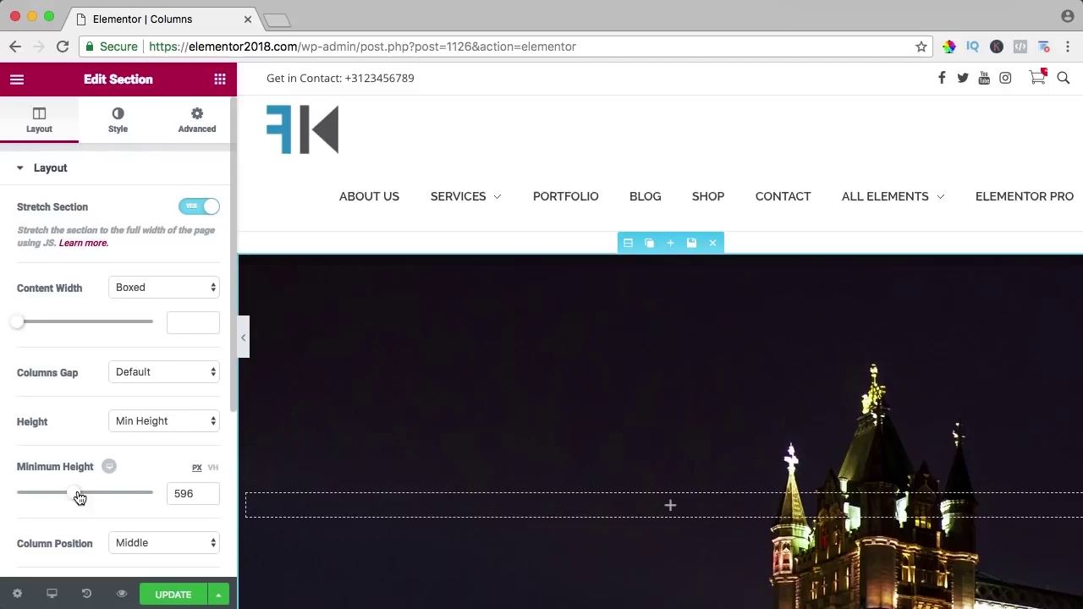
Step: Set the size of the section's background image to Cover
click(117, 119)
scroll(56, 321, down, 5)
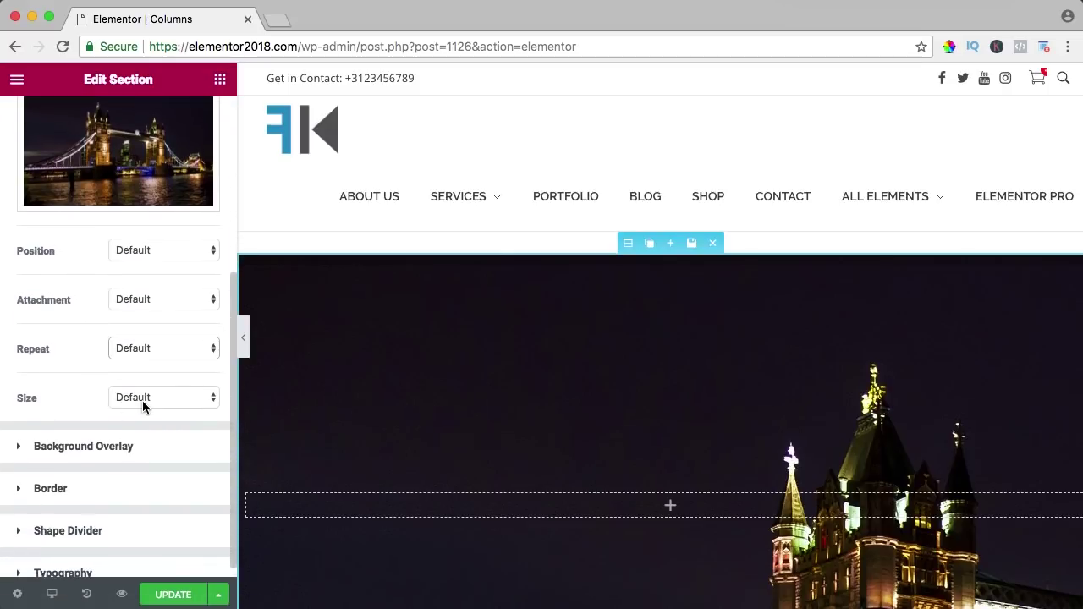
click(146, 399)
click(151, 426)
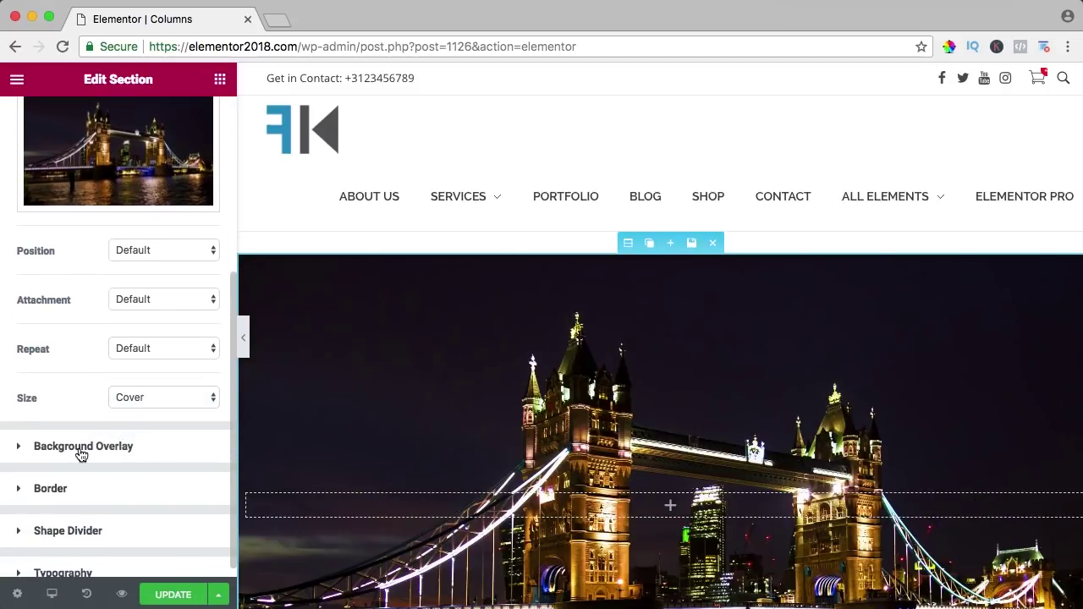
Step: Add a classic background overlay to the section in black (#000000) with an opacity of 0.71
click(81, 449)
click(134, 306)
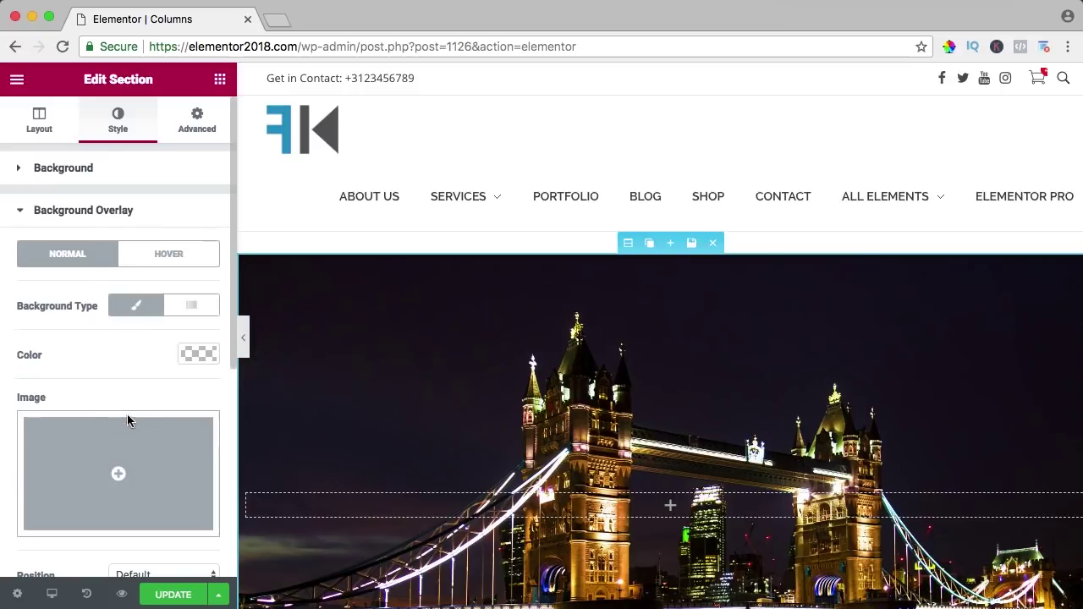
click(194, 356)
click(143, 540)
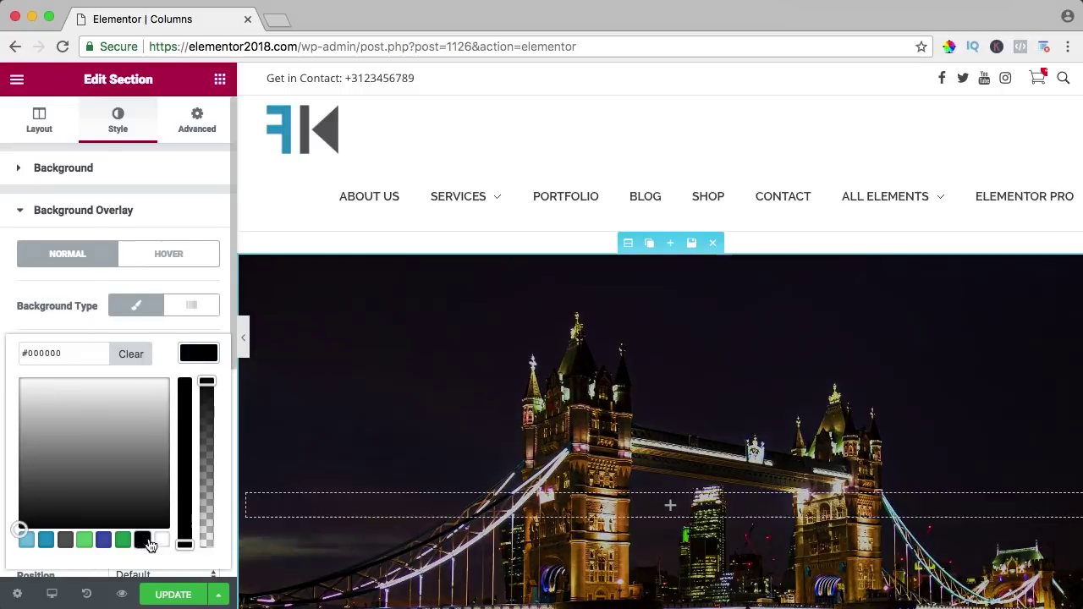
click(200, 354)
scroll(133, 462, down, 3)
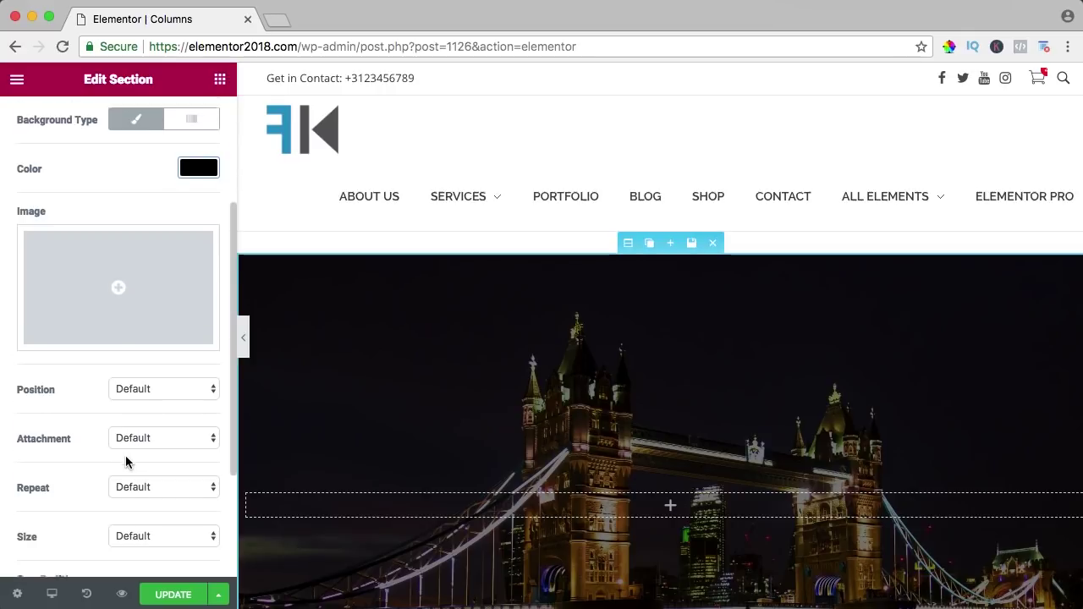
scroll(127, 462, down, 3)
drag(103, 432, 118, 433)
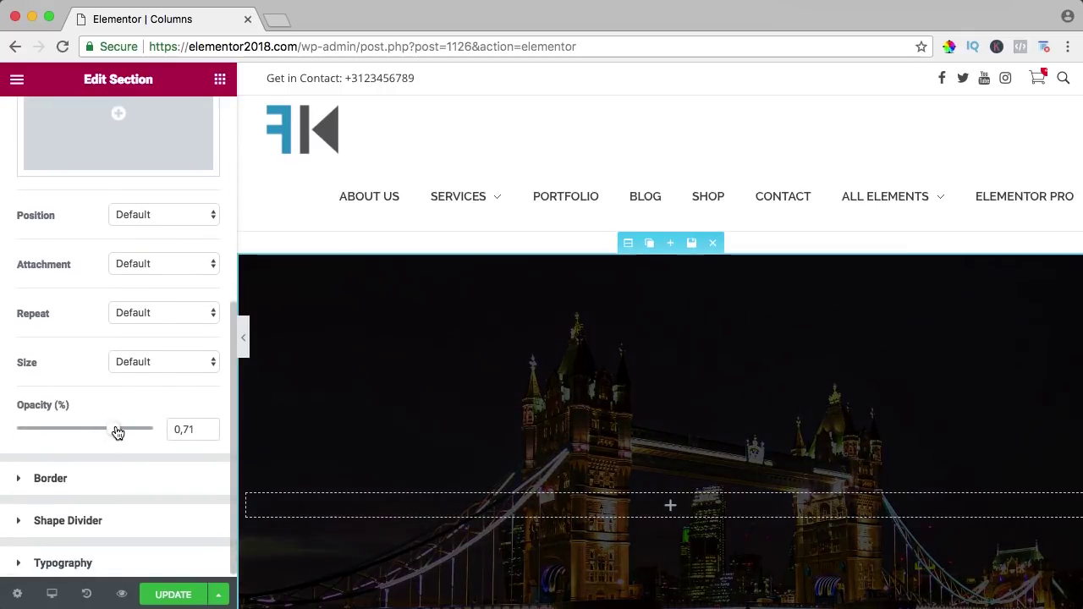
Step: Add a heading to the London section with the title "Welcome To London" and center it
scroll(140, 321, up, 5)
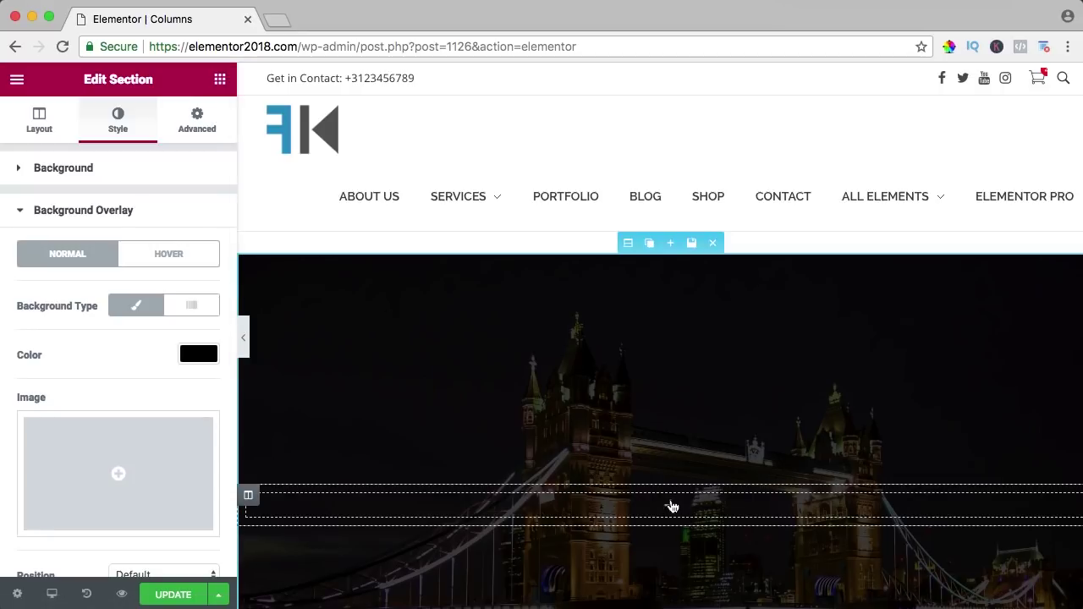
click(671, 508)
drag(175, 208, 685, 504)
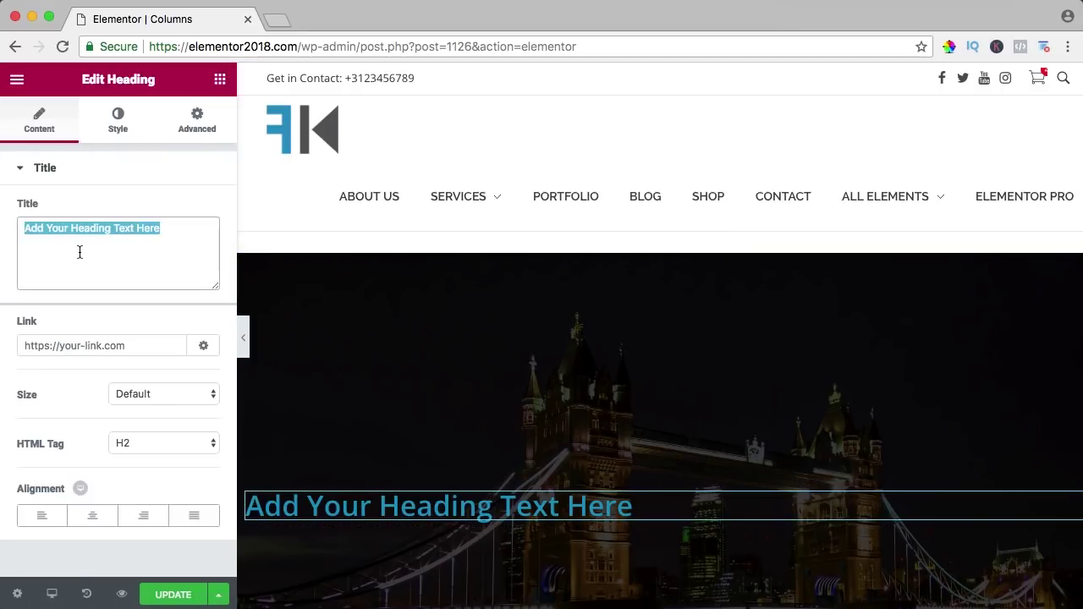
text(Welcome To London)
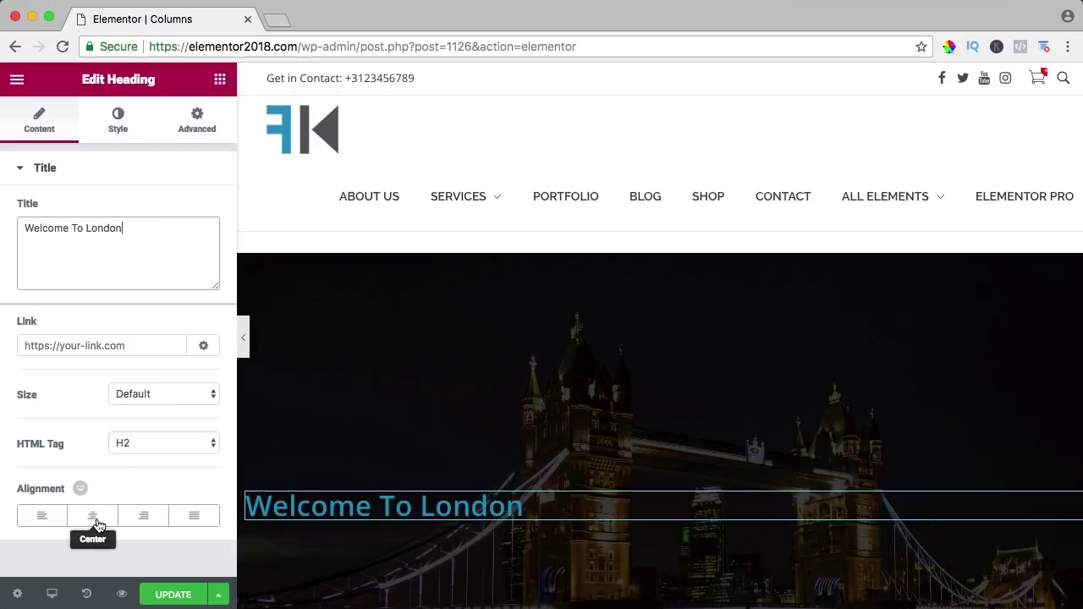
click(92, 515)
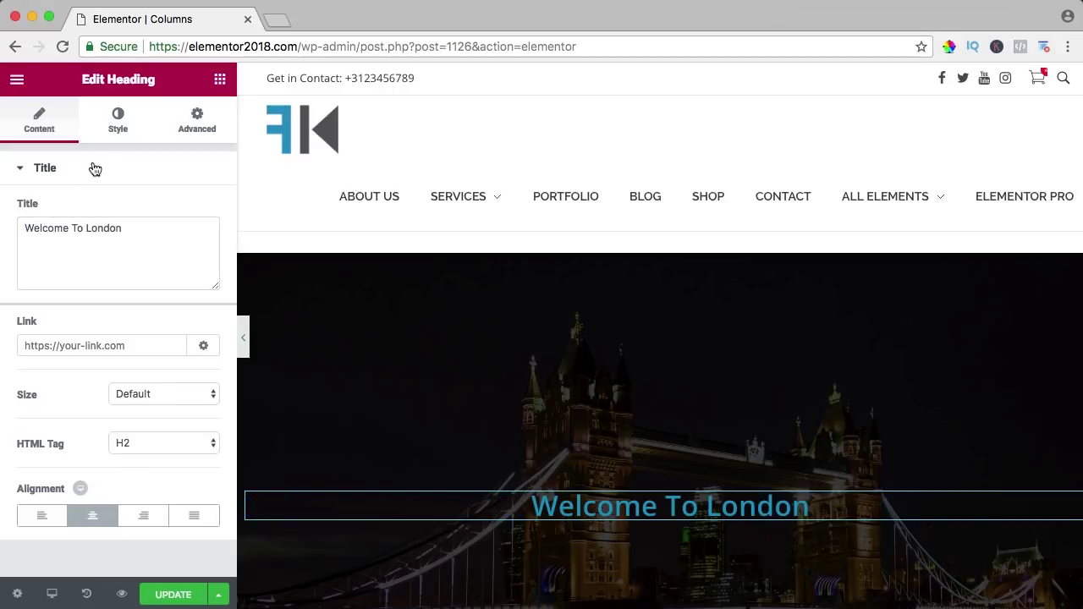
Step: Set the heading's text color to white
click(118, 120)
click(195, 211)
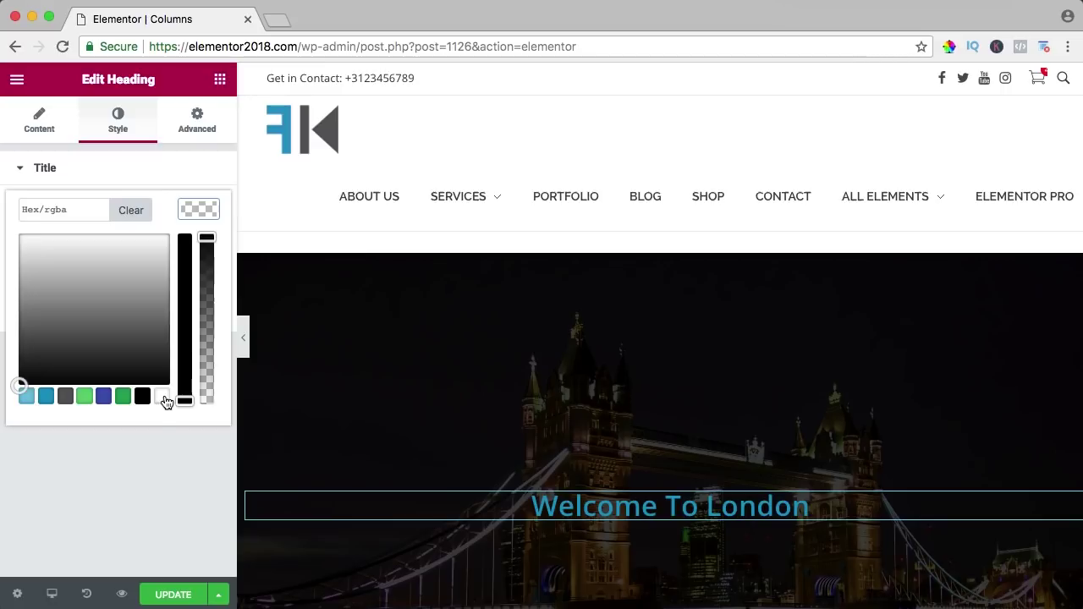
click(162, 397)
click(206, 210)
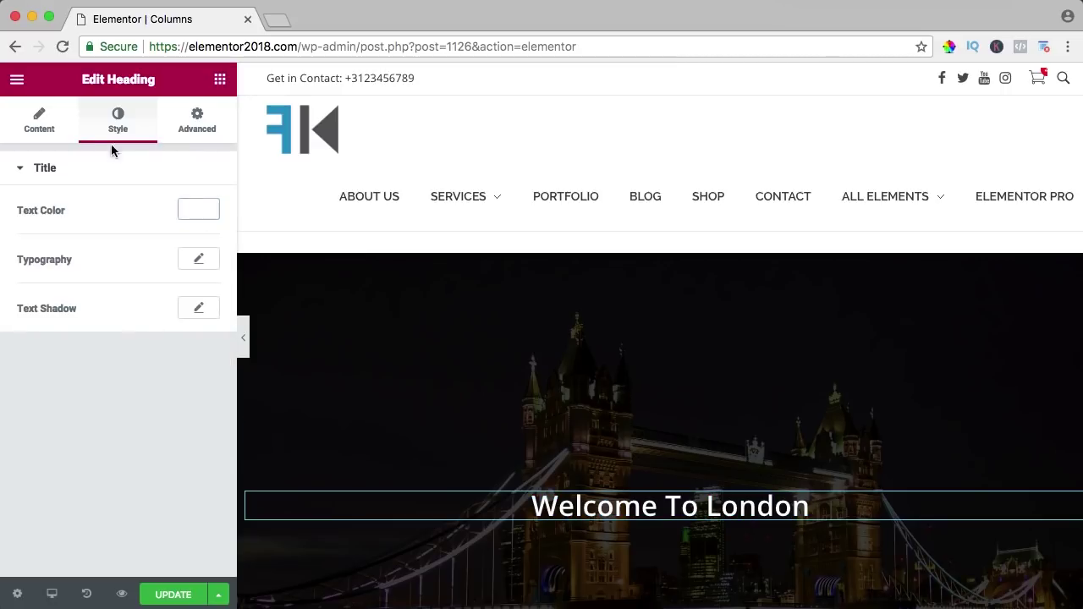
Step: Set the heading's typography to the Tahoma font family with Uppercase transform
click(194, 260)
click(144, 304)
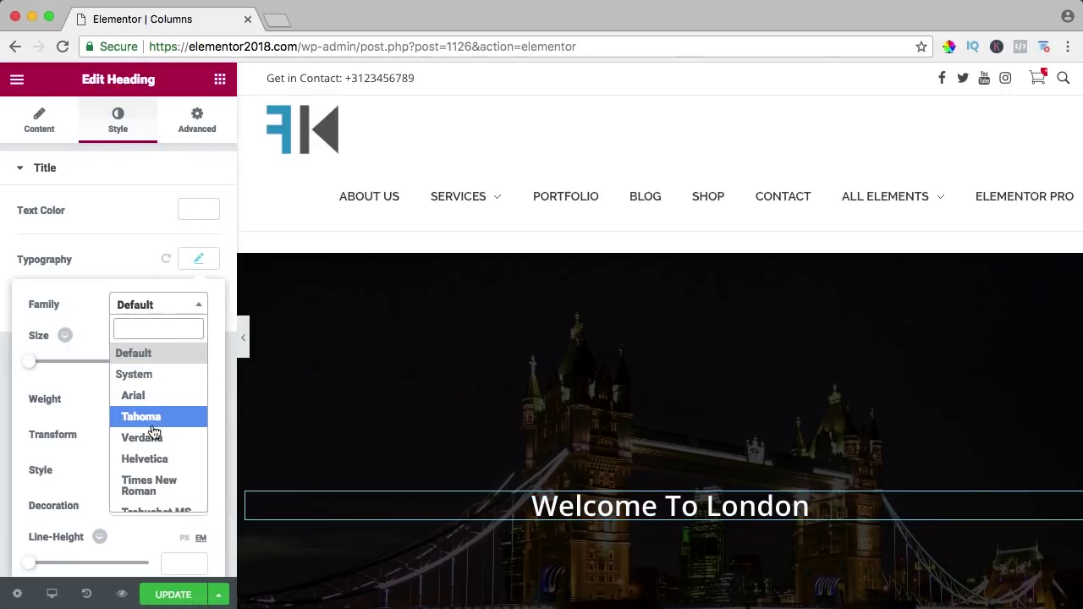
click(152, 420)
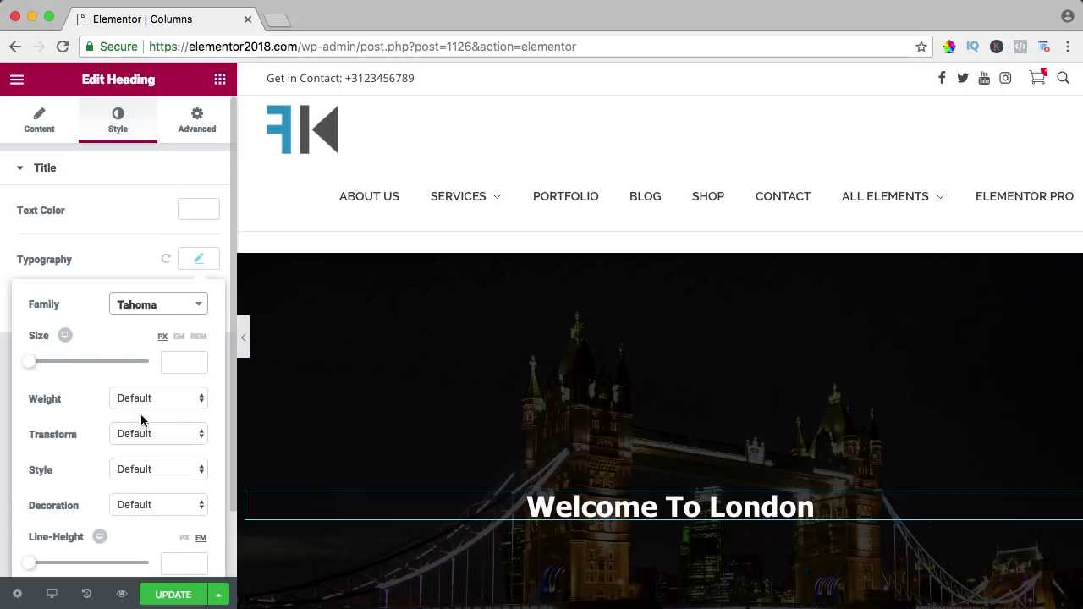
click(152, 434)
click(152, 449)
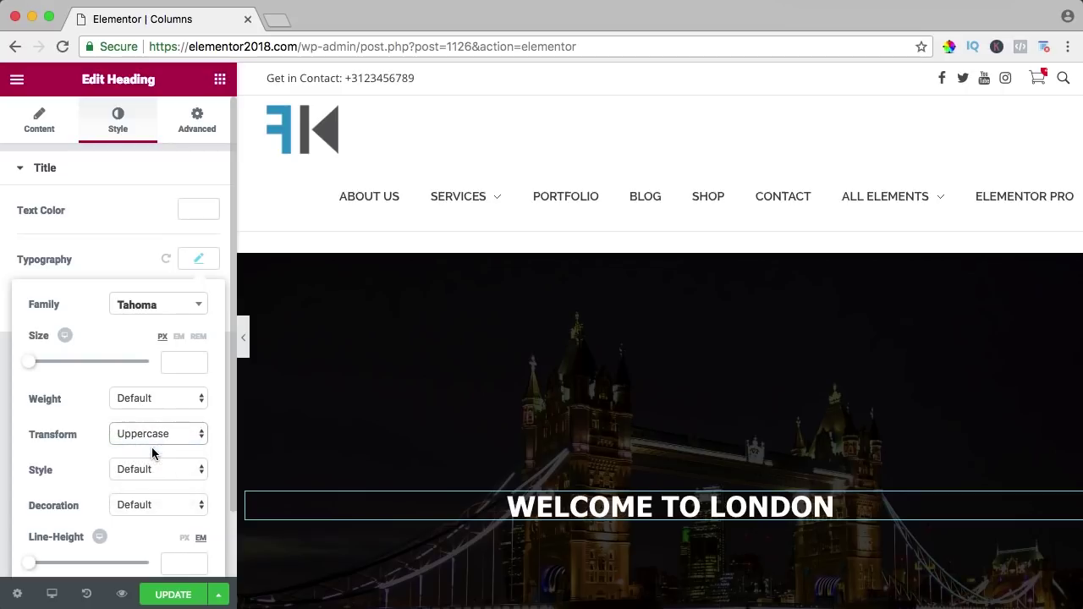
scroll(604, 428, down, 4)
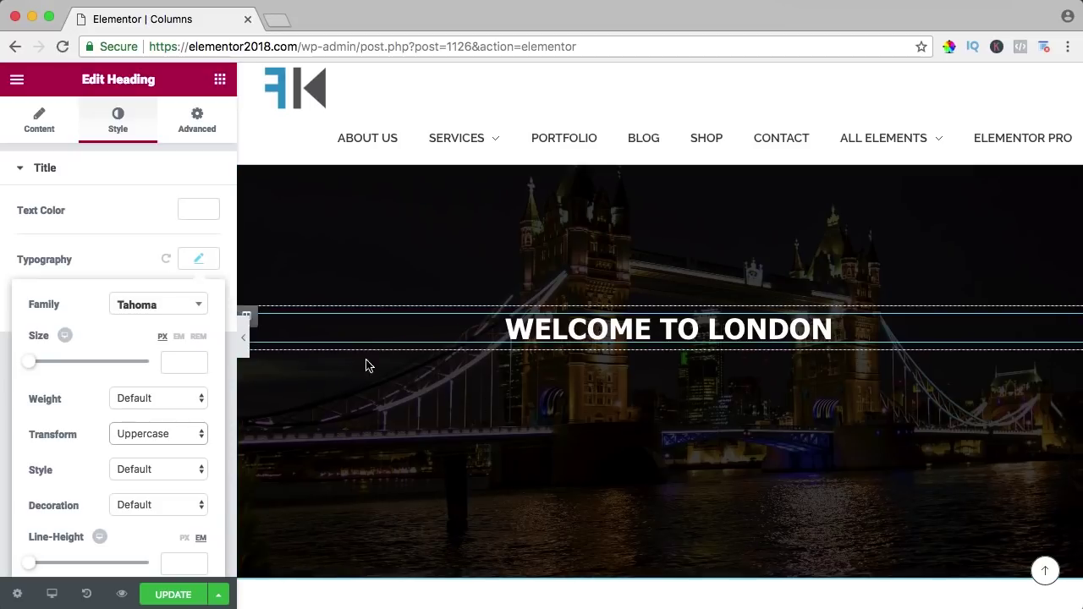
Step: Search the widgets for "icon" and place an Icon Box below the London heading
click(219, 79)
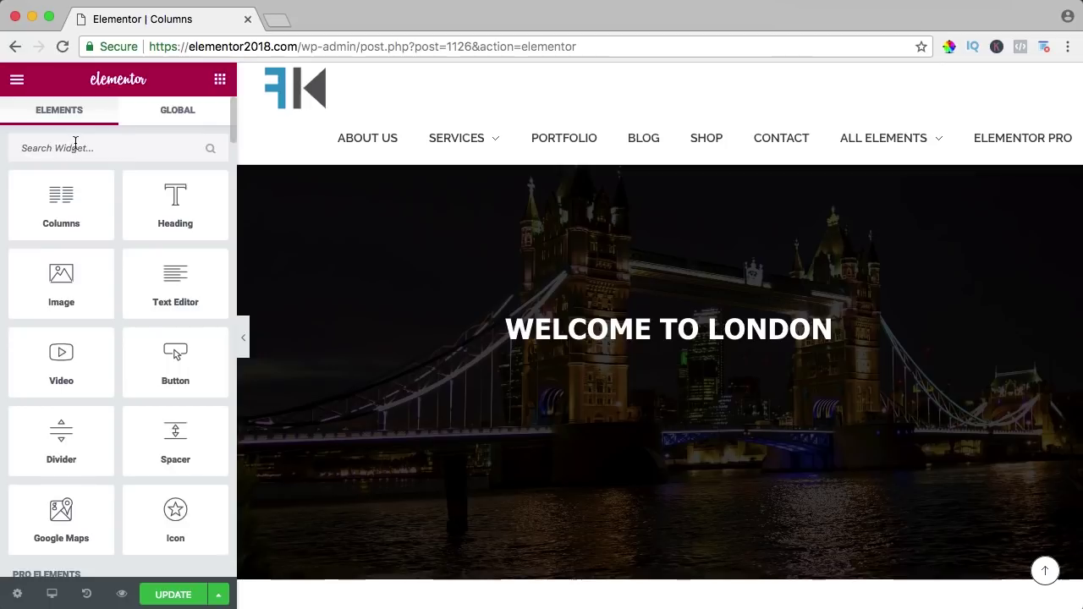
click(75, 148)
text(icon)
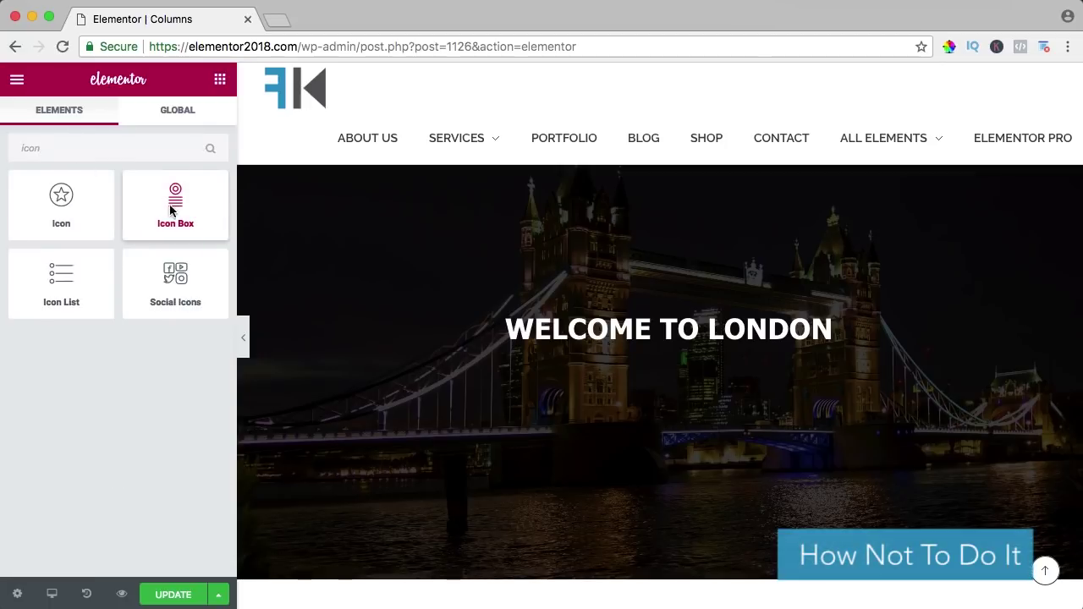
drag(171, 211, 621, 351)
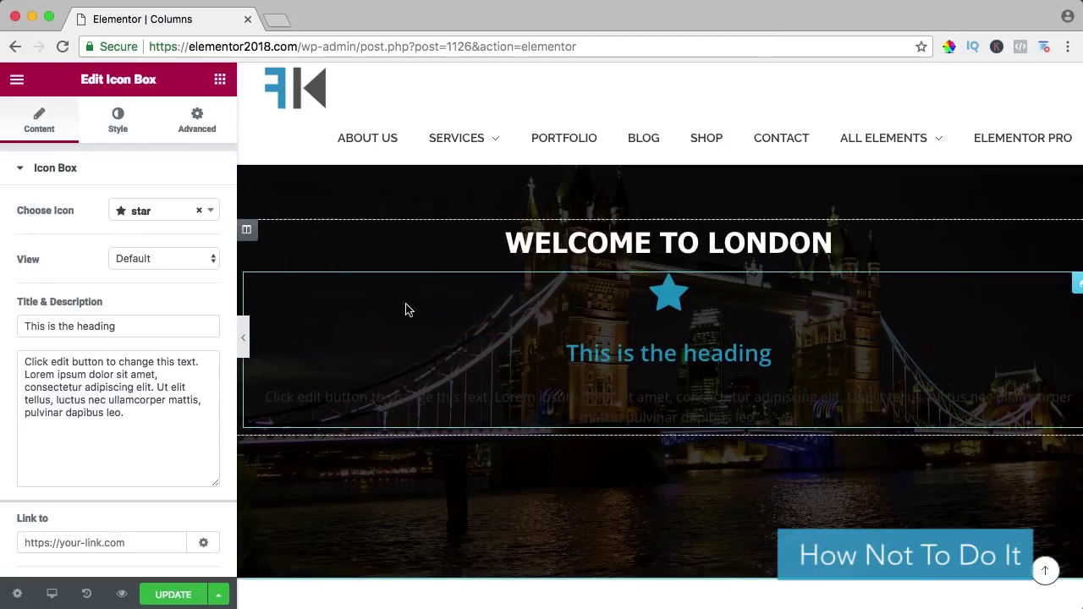
Step: Give the icon box a classic background in white
click(190, 123)
scroll(76, 447, down, 5)
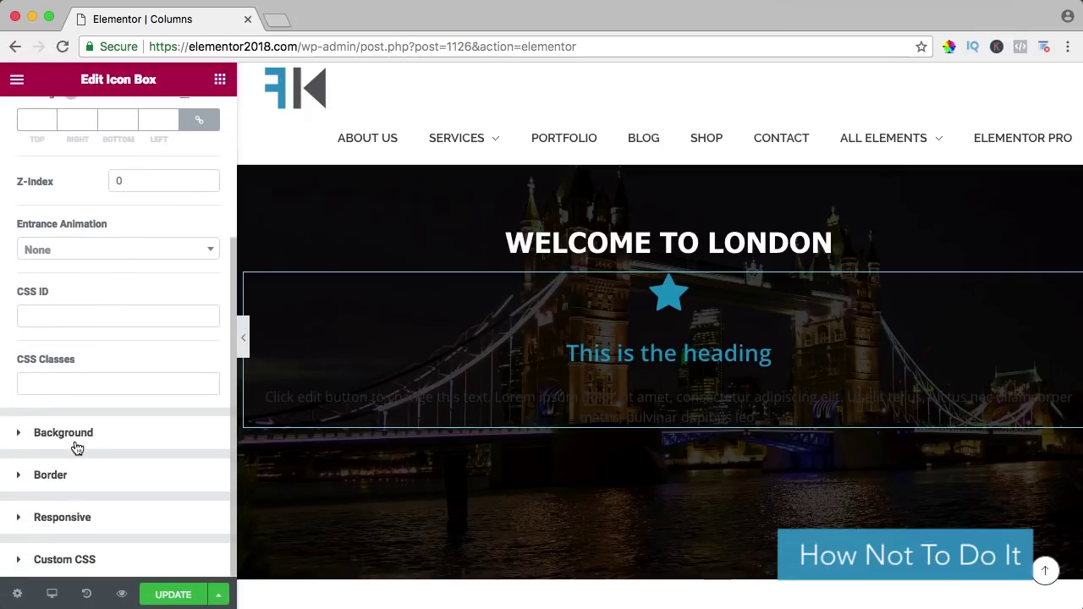
click(76, 433)
click(124, 315)
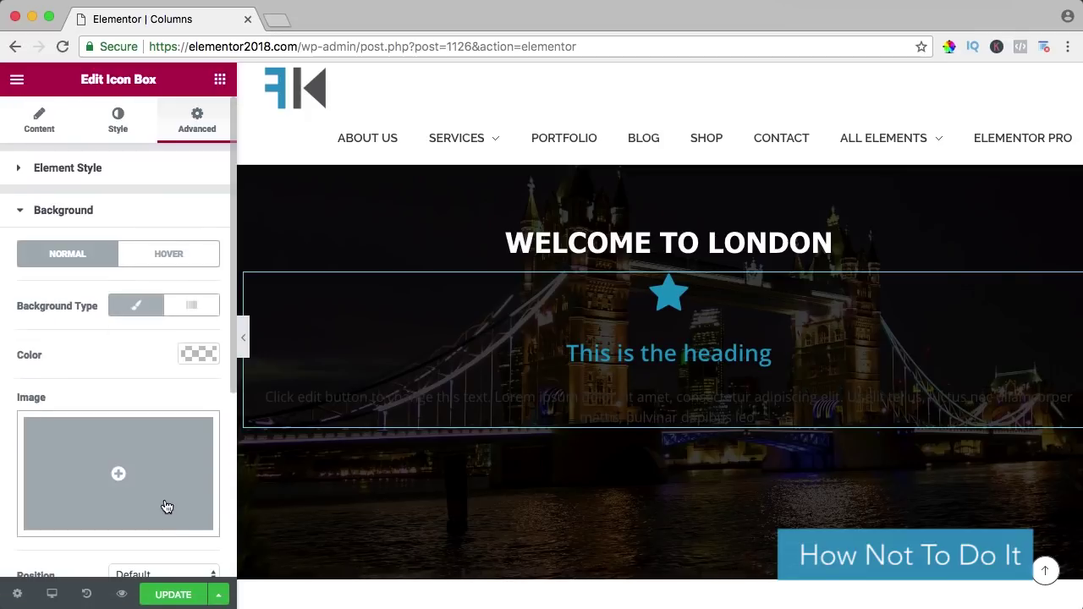
scroll(169, 504, down, 3)
click(200, 222)
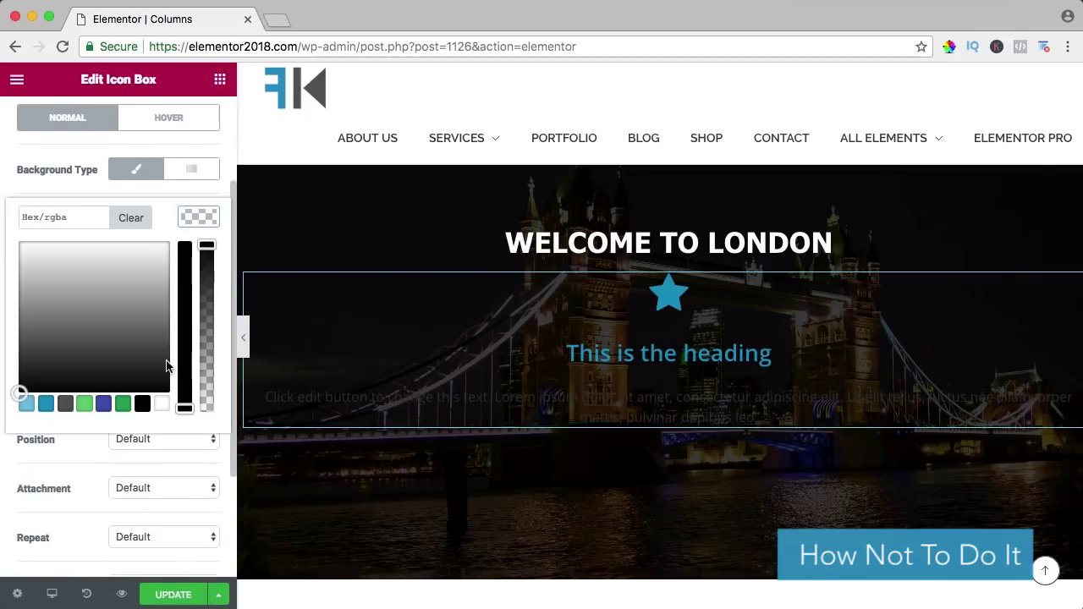
click(160, 405)
scroll(191, 195, up, 3)
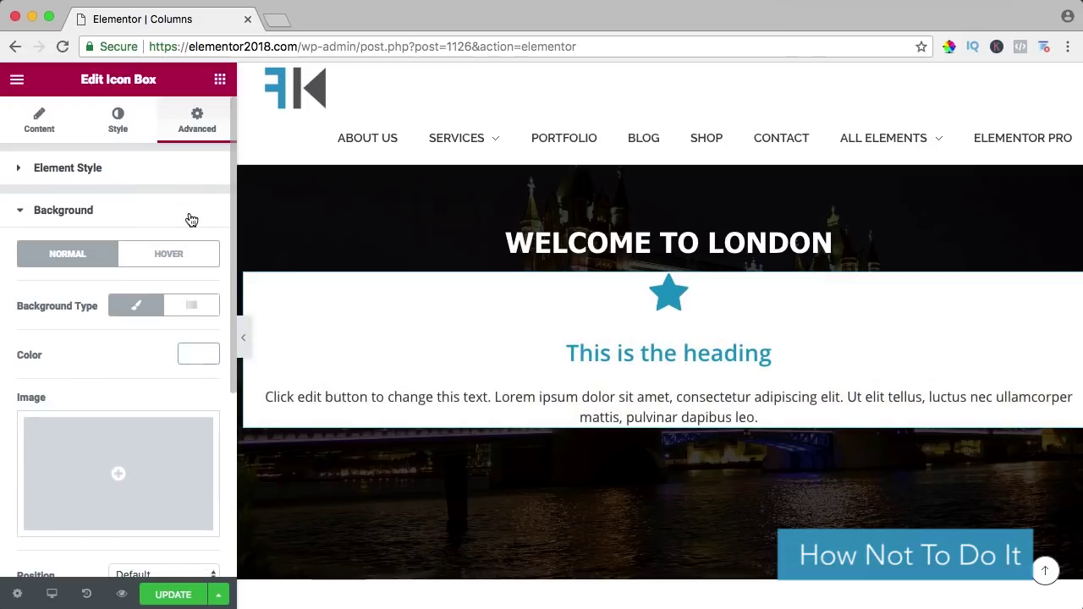
Step: Set the icon box's margin to 10 px and its padding to 20 px on all sides
click(167, 169)
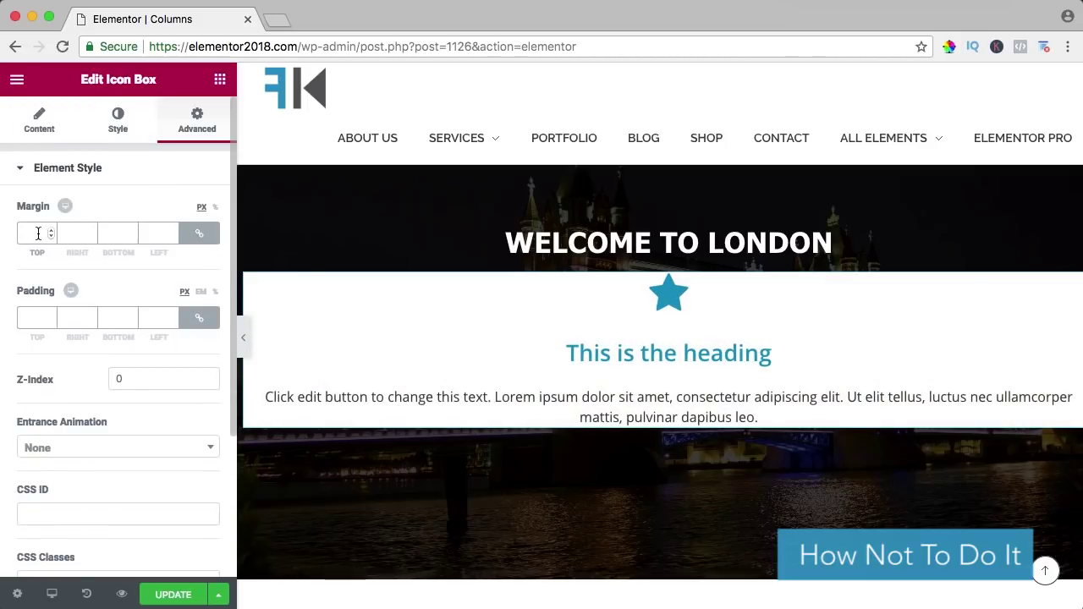
click(38, 233)
text(10)
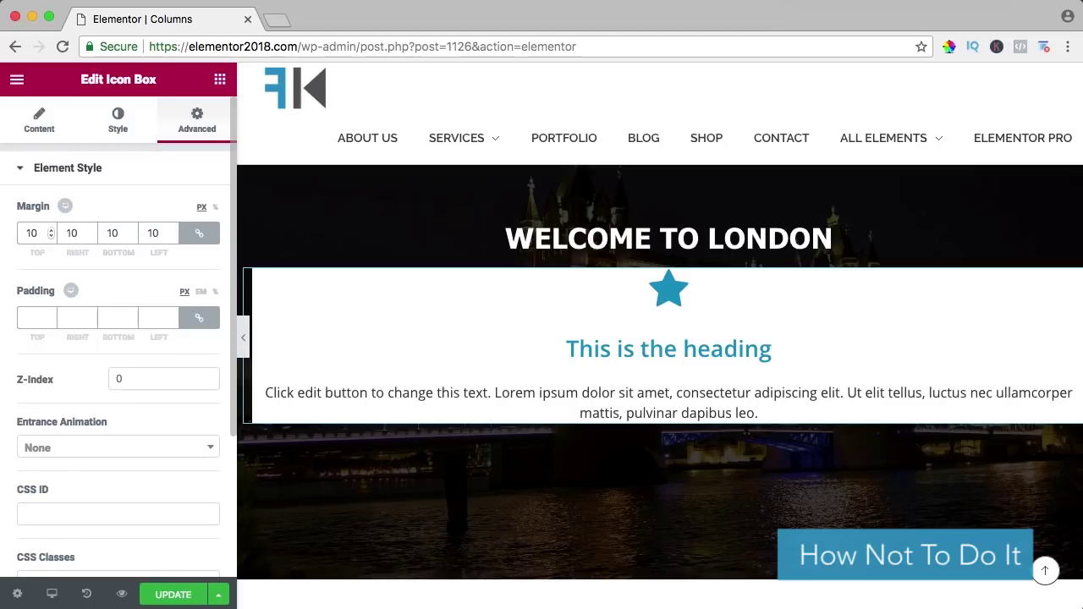
text(20)
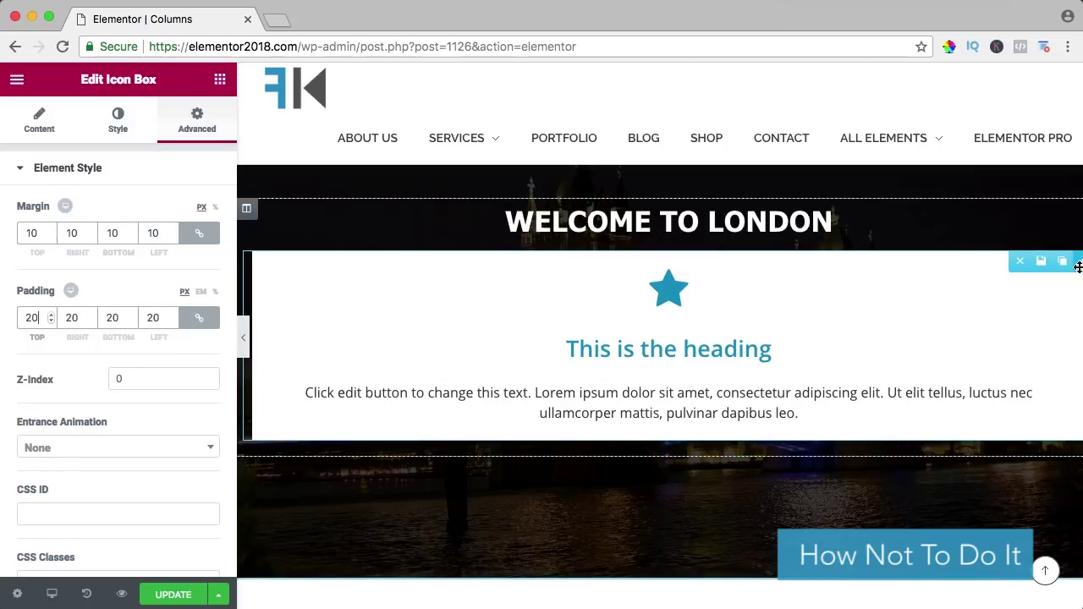
Step: Duplicate the icon box in the London section and delete one of the two copies
click(1058, 264)
scroll(930, 360, up, 2)
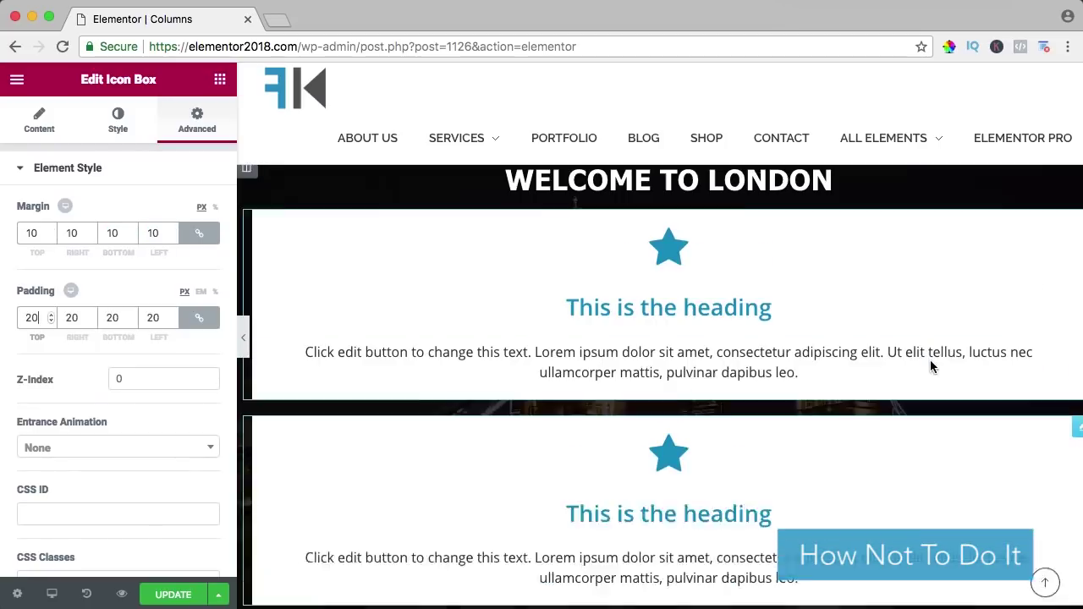
scroll(930, 363, up, 1)
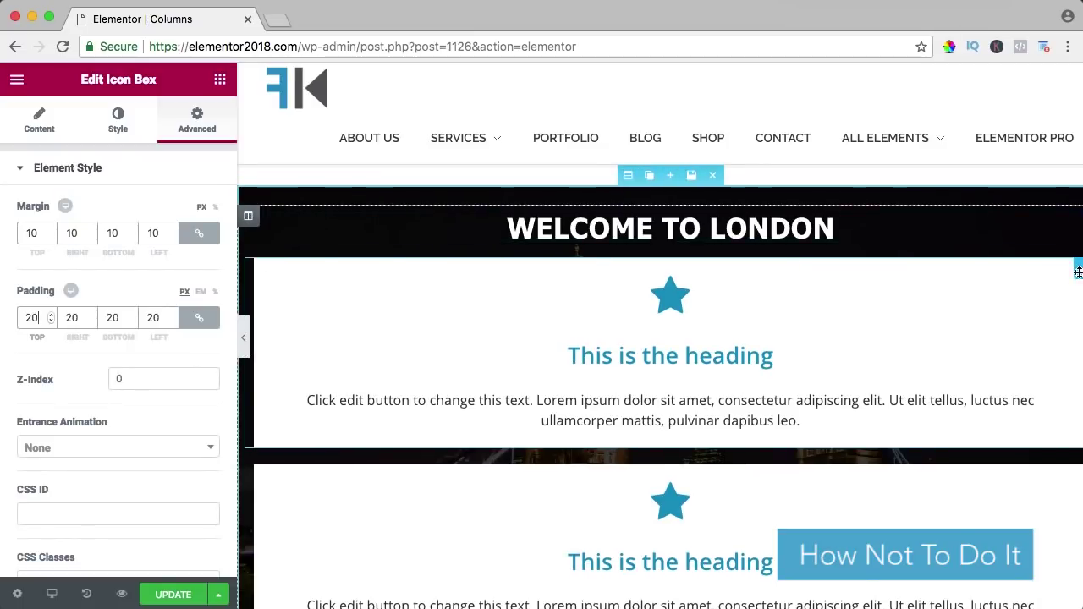
click(1021, 269)
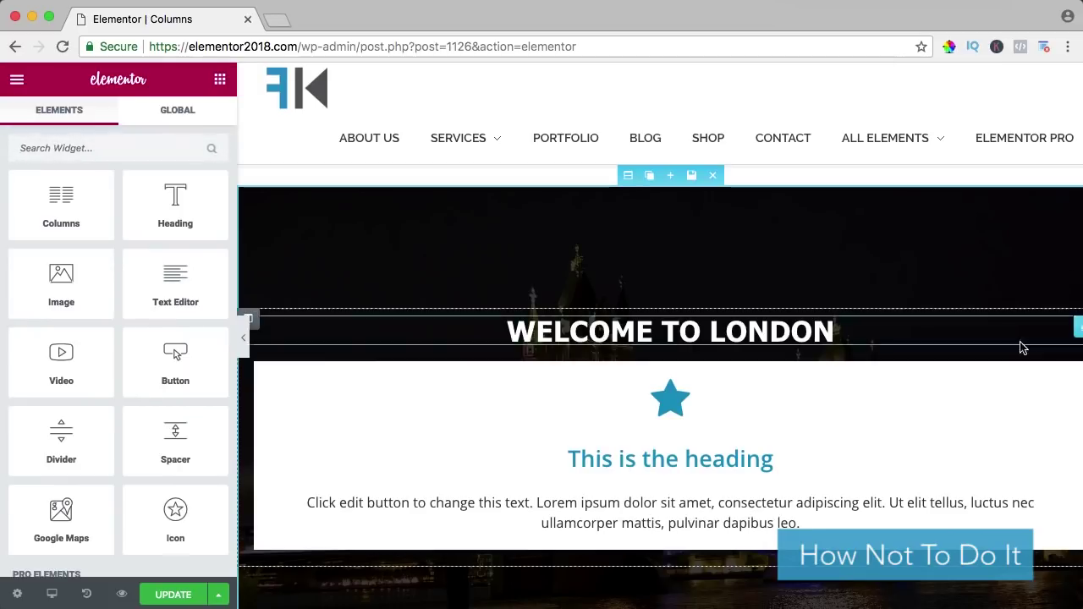
Step: Add a three-column section below the London section and move the icon box into its middle column
scroll(757, 346, down, 3)
scroll(666, 427, down, 3)
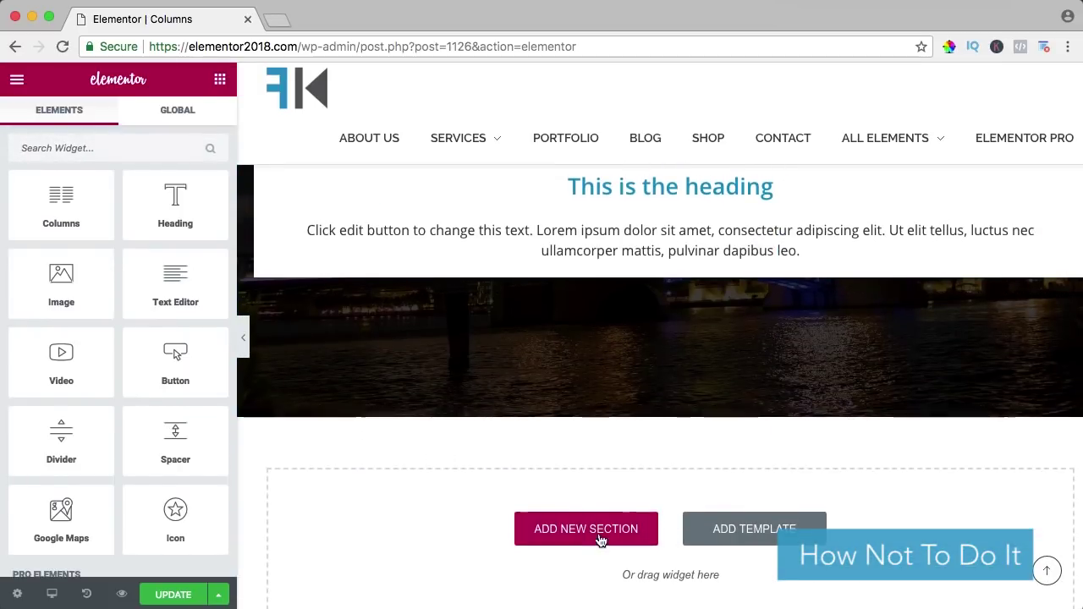
click(586, 529)
click(627, 555)
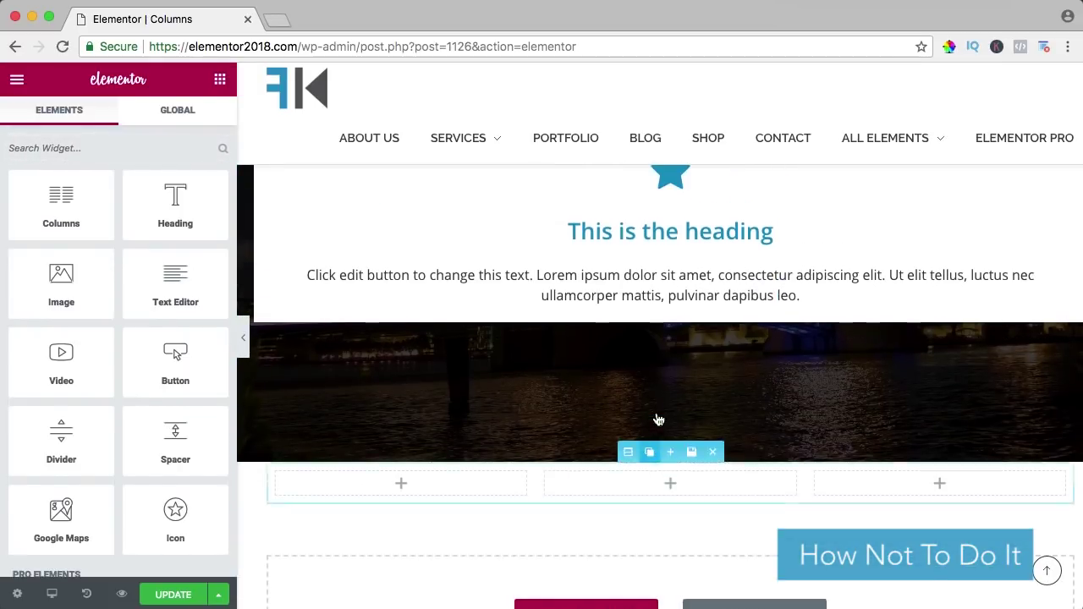
scroll(658, 420, up, 2)
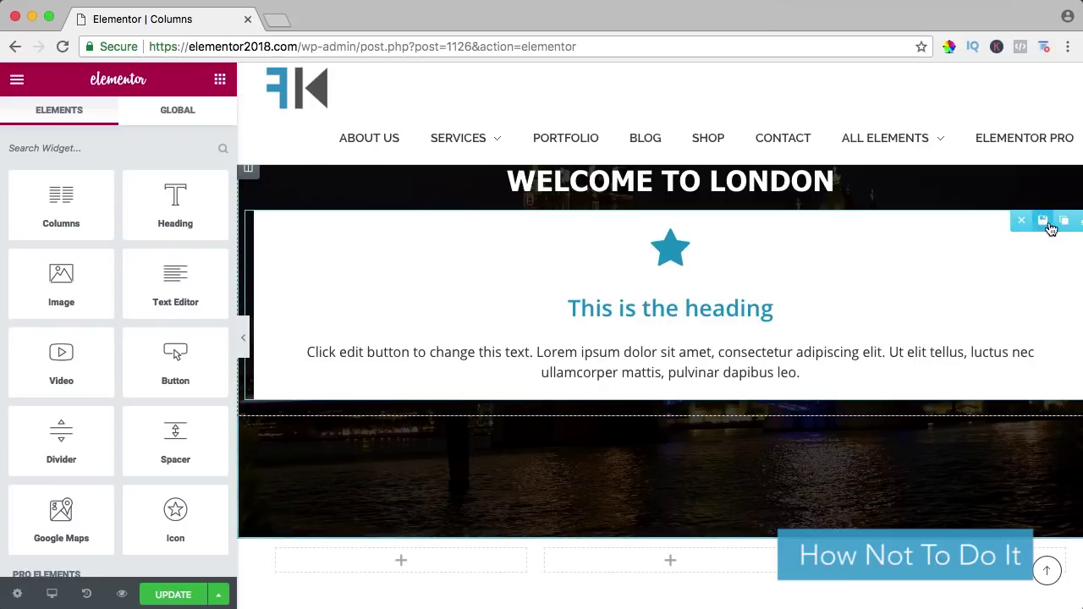
drag(1078, 222, 382, 415)
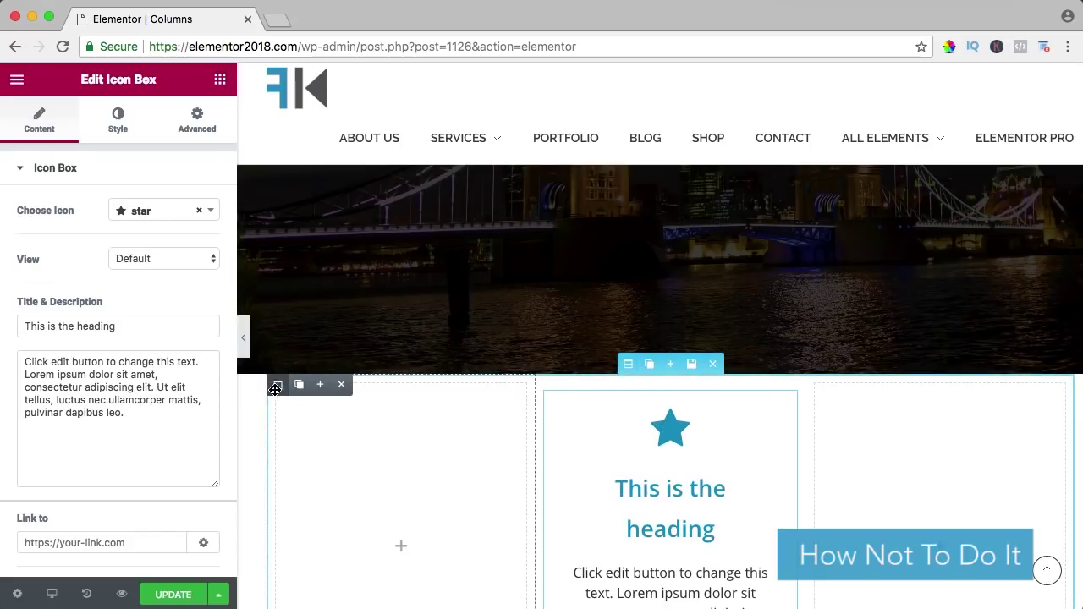
Step: Delete the two empty columns around the icon box and duplicate the icon box's column twice
click(340, 386)
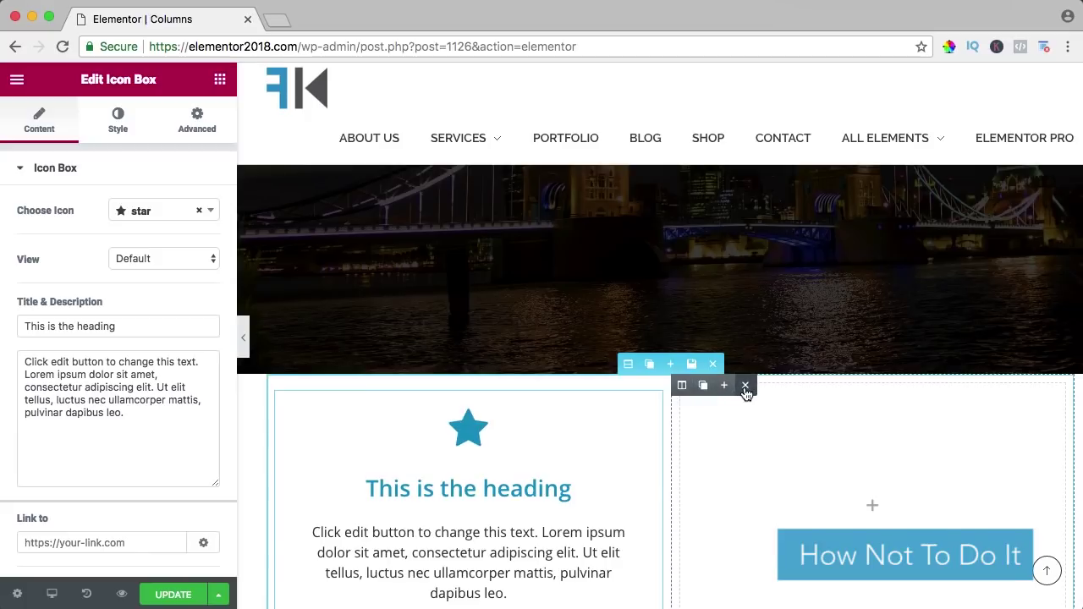
click(745, 387)
click(299, 387)
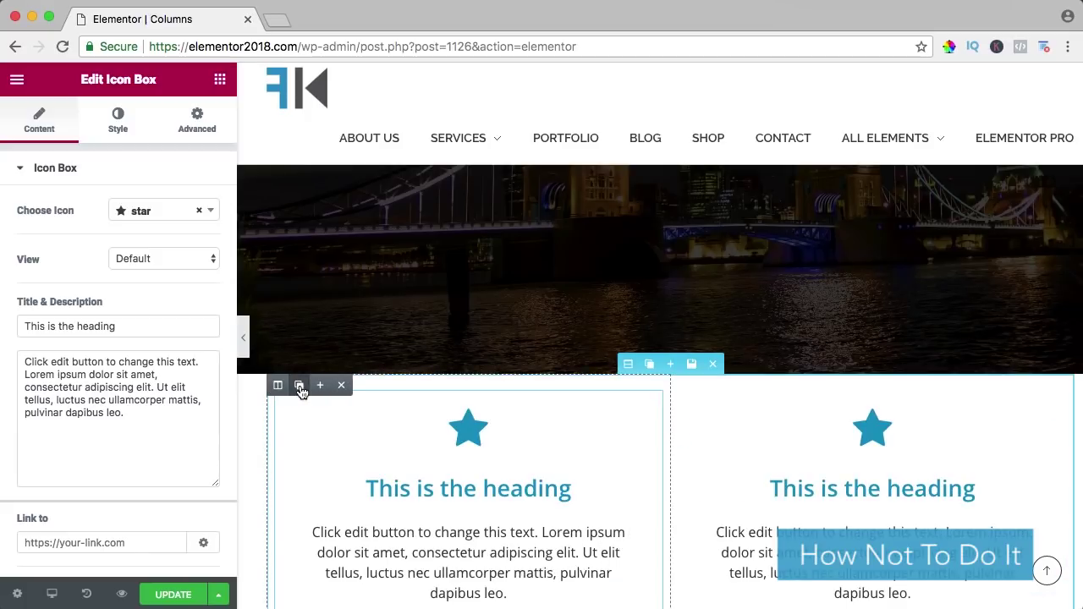
click(300, 386)
scroll(546, 434, up, 2)
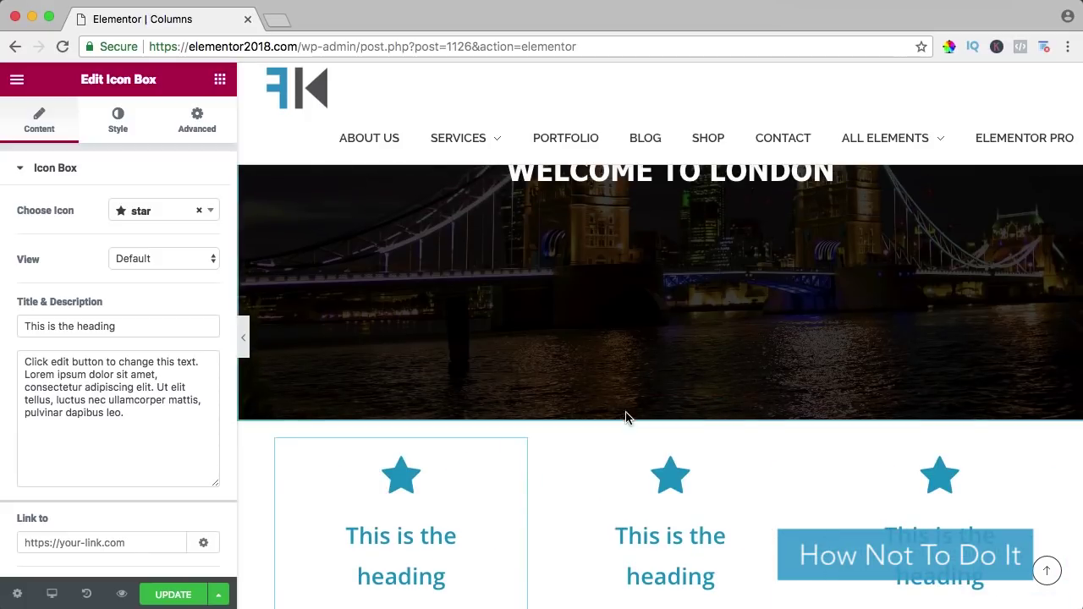
scroll(617, 413, up, 5)
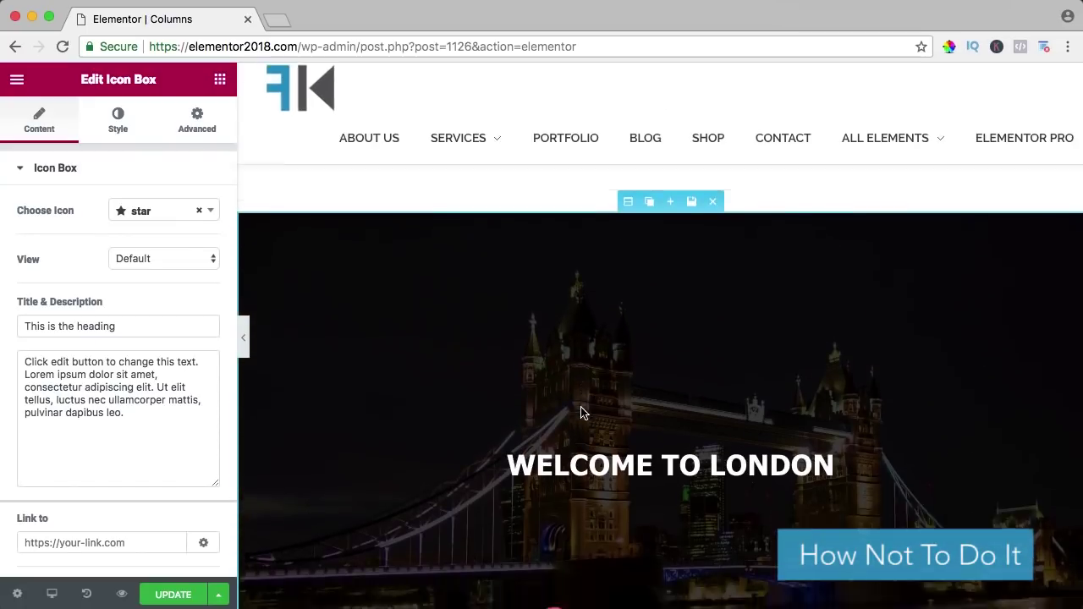
Step: Unlink the icon box section's margins and set a negative top margin so it overlaps the London section
scroll(584, 406, down, 8)
click(628, 273)
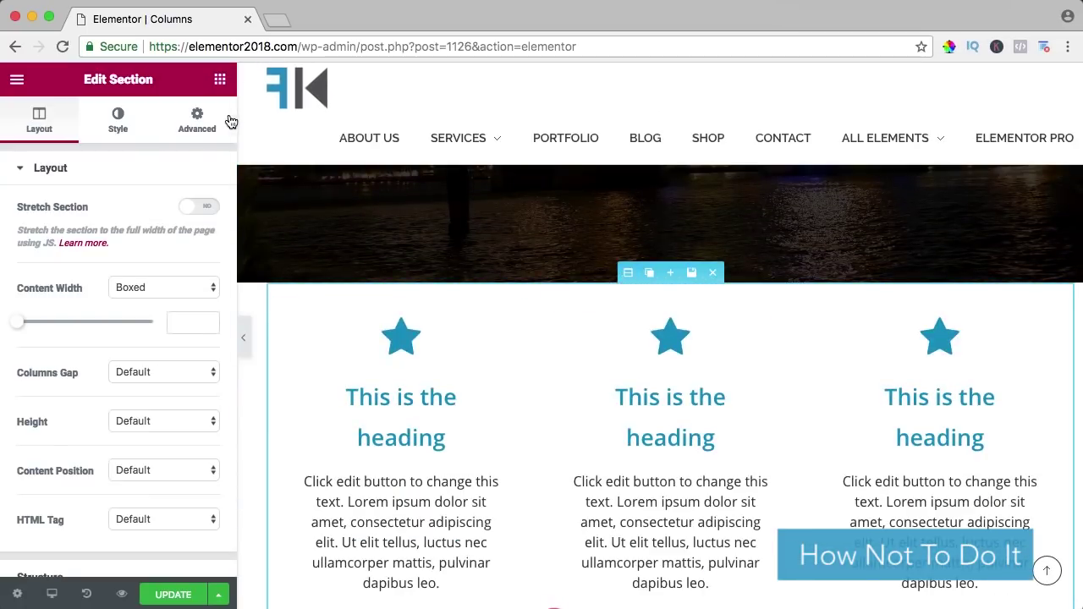
click(203, 119)
click(199, 232)
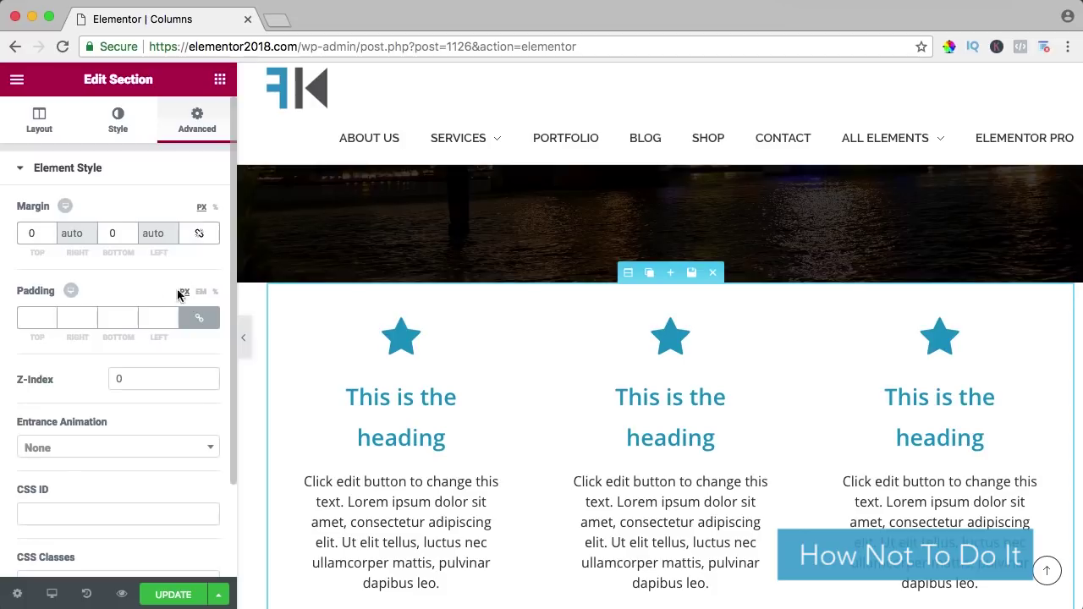
text(-1)
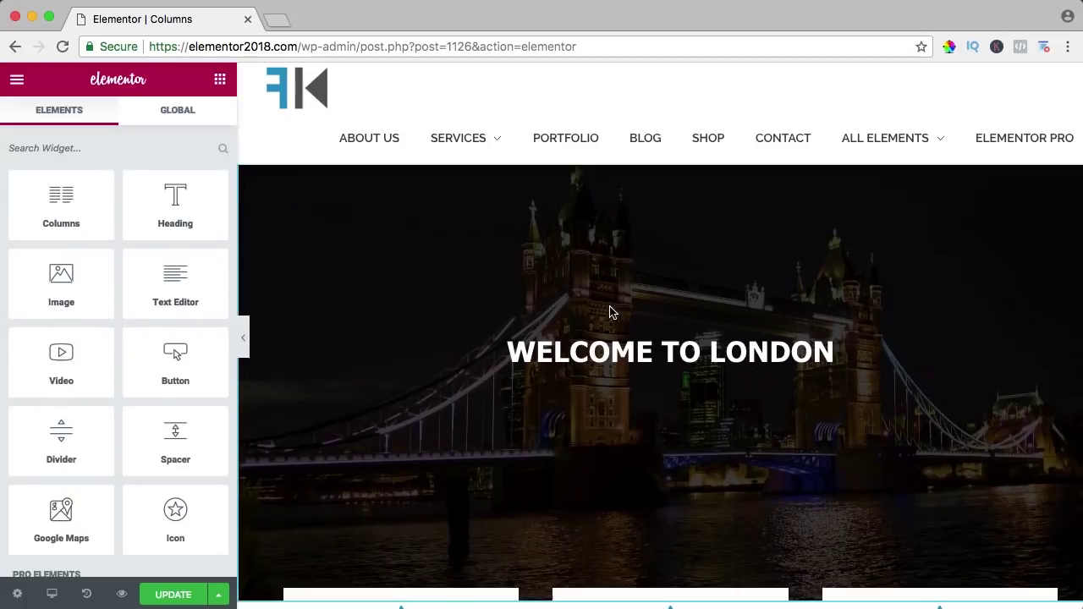
Step: Add a two-column Columns element inside the London section, below the "Welcome To London" heading
scroll(610, 309, down, 2)
drag(61, 203, 617, 274)
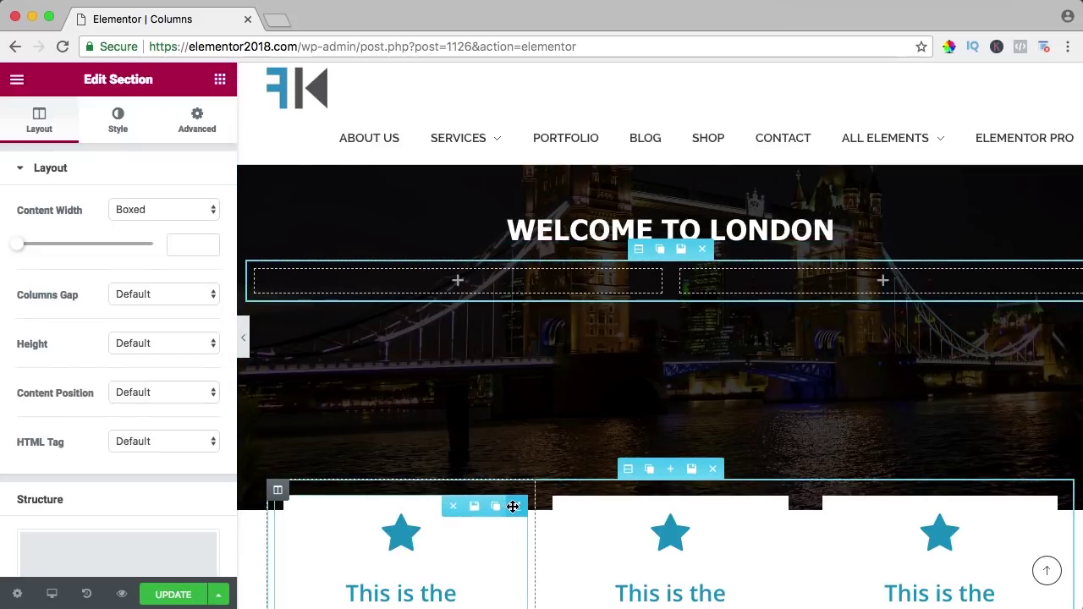
Step: Move the first icon box into the Columns element under the heading, replacing its empty column with two duplicates of the icon box column
drag(513, 506, 419, 279)
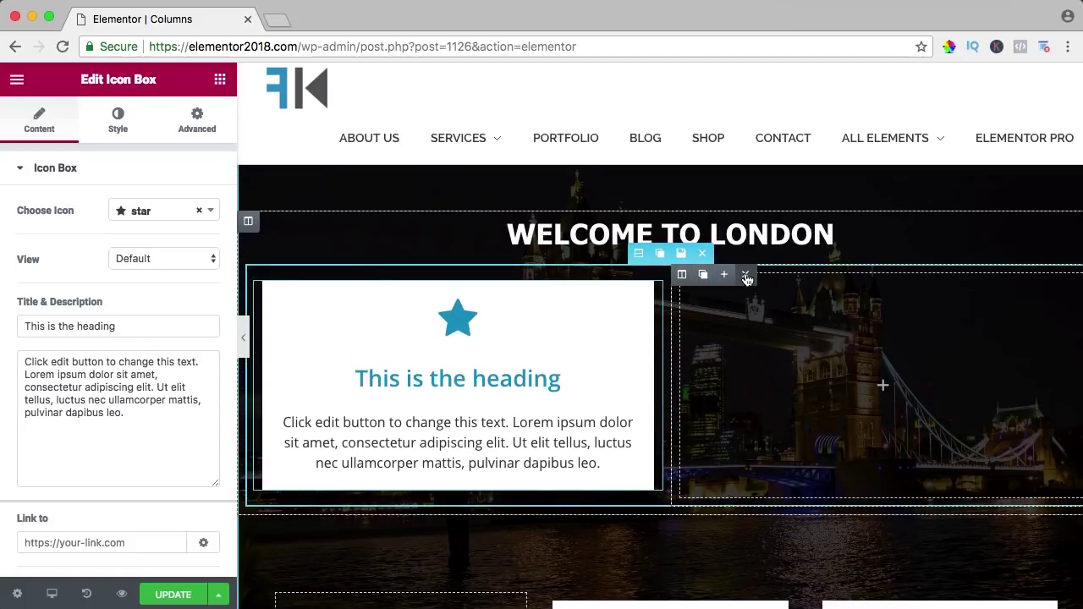
click(745, 276)
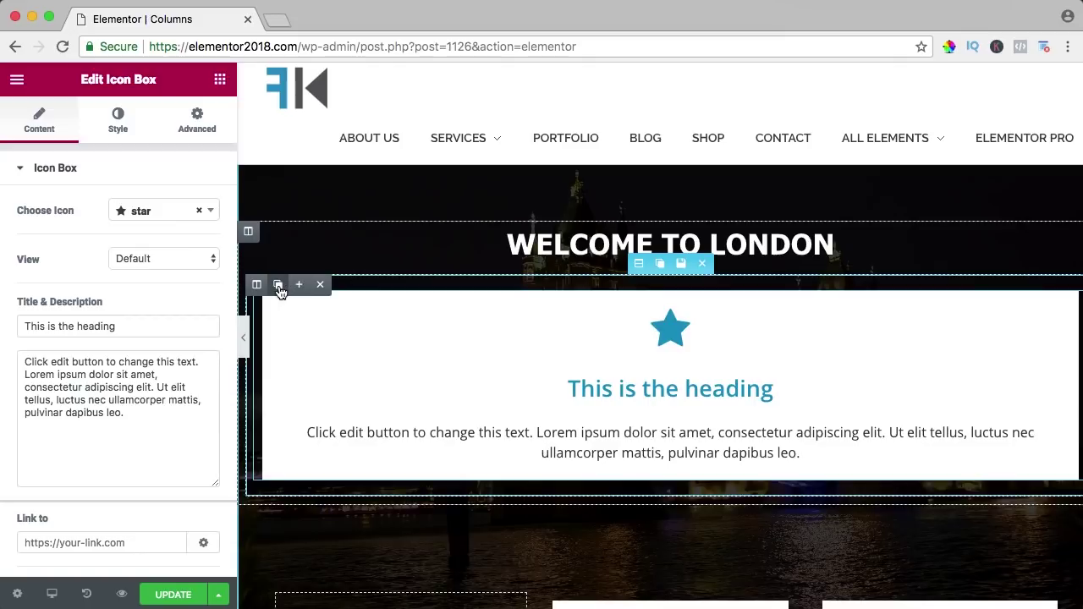
click(279, 285)
click(279, 279)
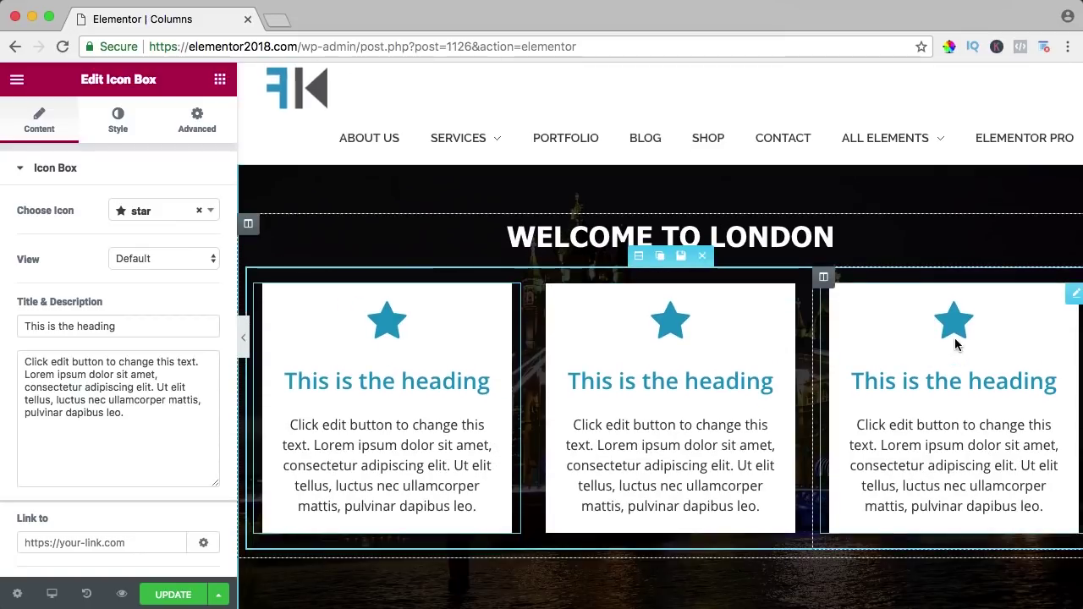
Step: Add a button below the three icon boxes in the London section and center it
click(219, 79)
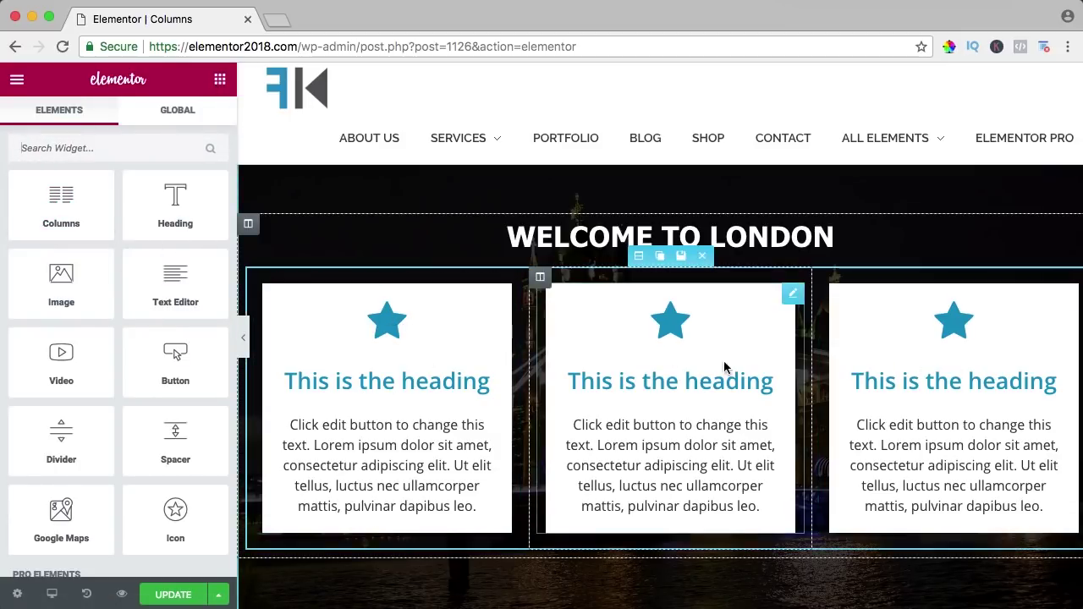
scroll(551, 310, down, 2)
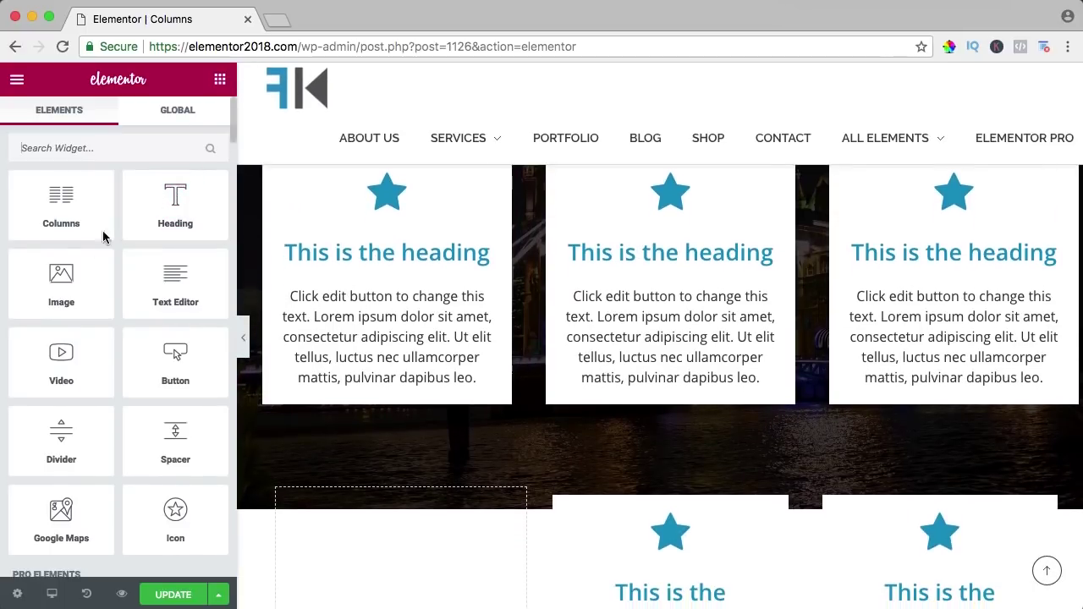
drag(180, 369, 708, 424)
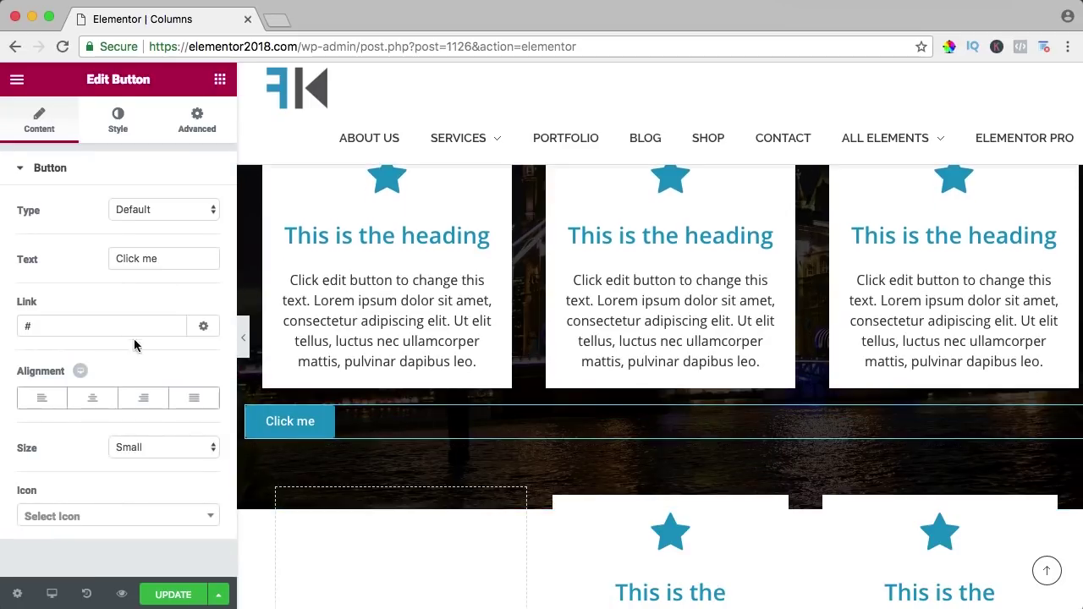
click(92, 398)
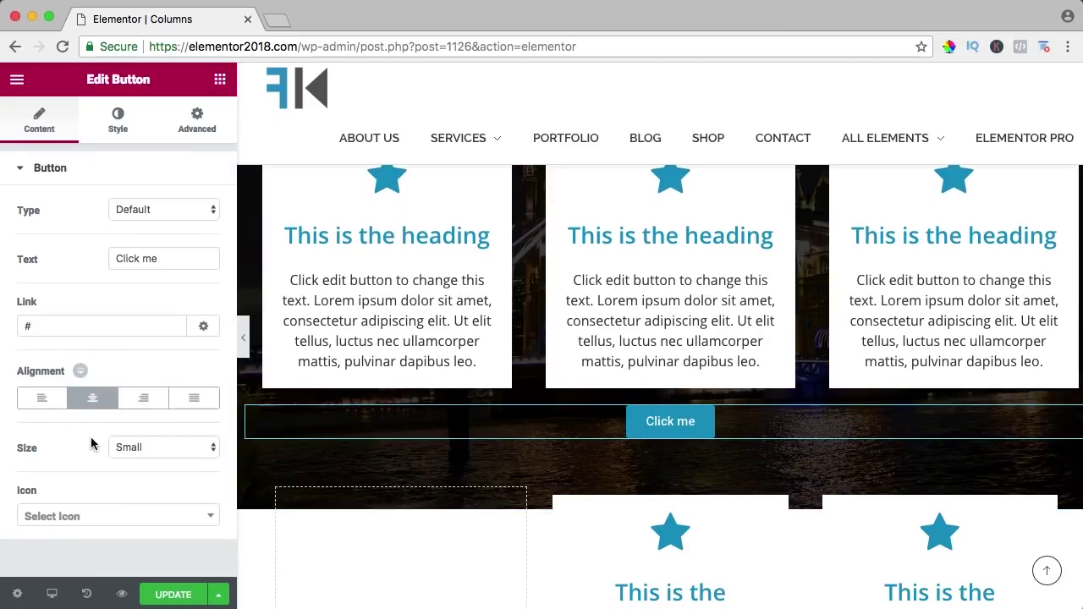
Step: Label the button "Explore London" and give it a larger size
drag(149, 260, 116, 259)
text(Explore London)
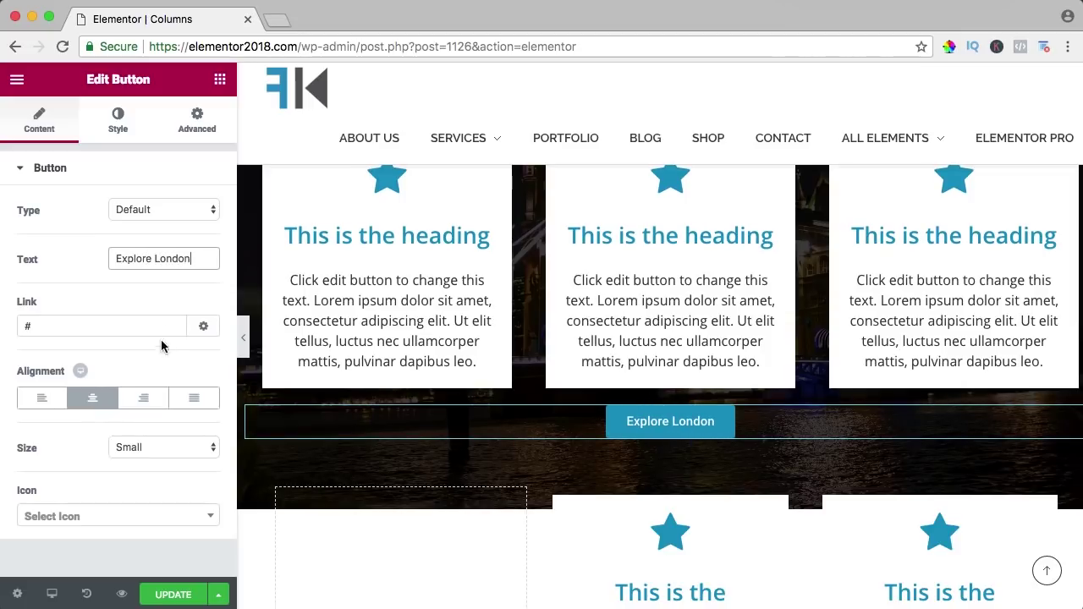
click(140, 449)
click(127, 474)
Step: Set the Explore London button's margin to 20 px and its padding to 10 px on all sides
click(160, 128)
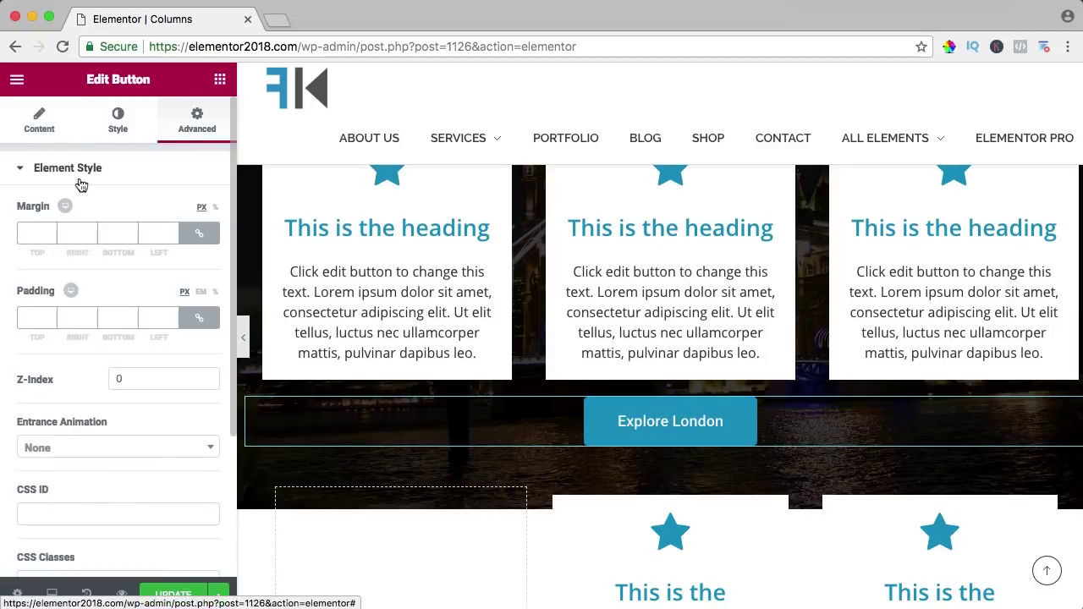
click(36, 230)
text(20)
click(32, 317)
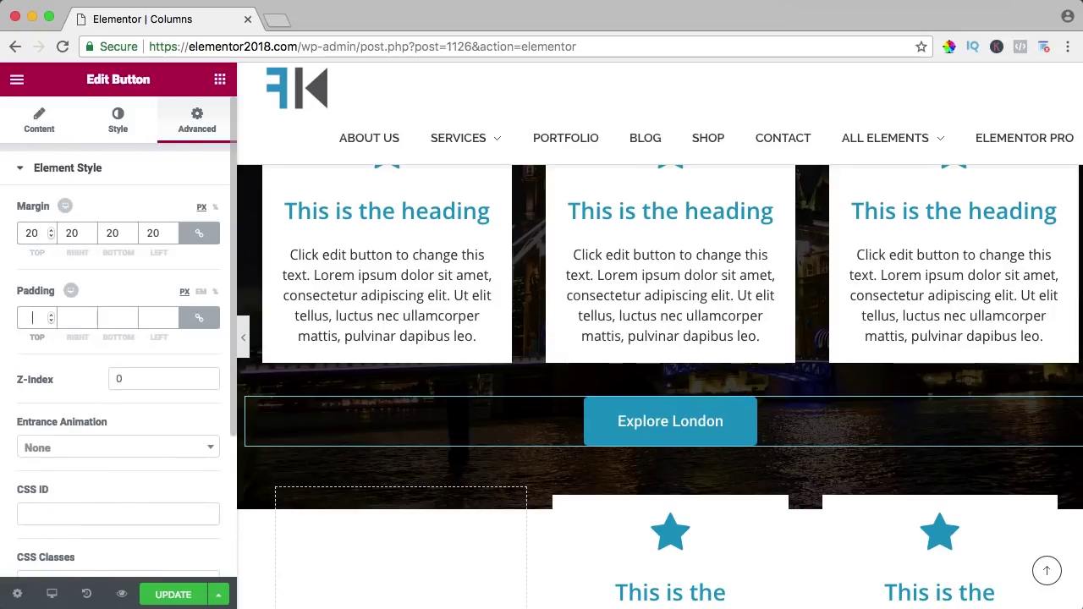
text(10)
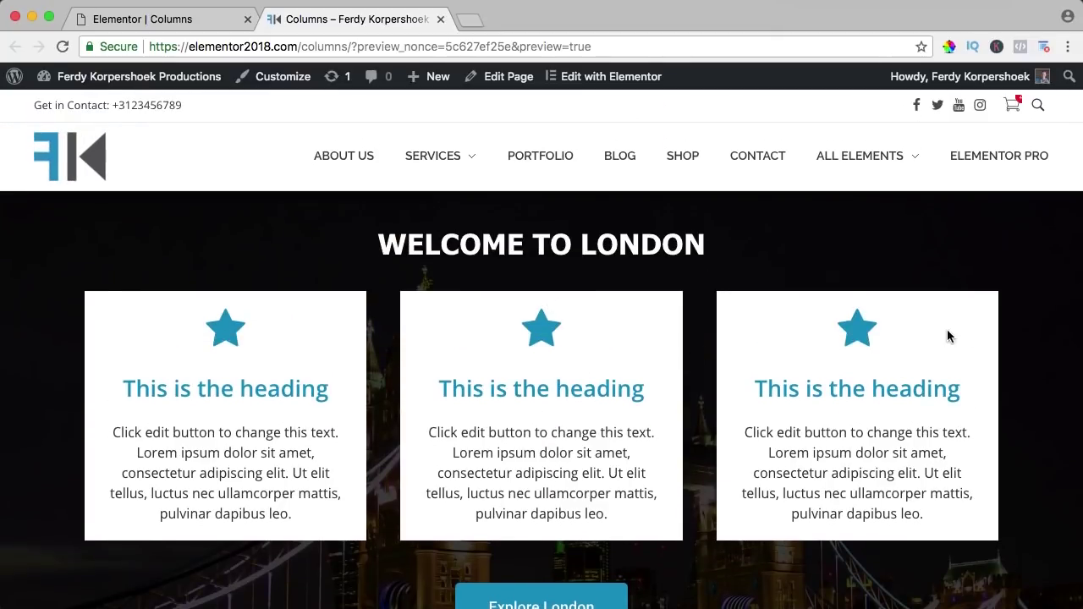
Step: Look over the page preview and delete the leftover icon box section below the London section in the editor
scroll(793, 336, down, 5)
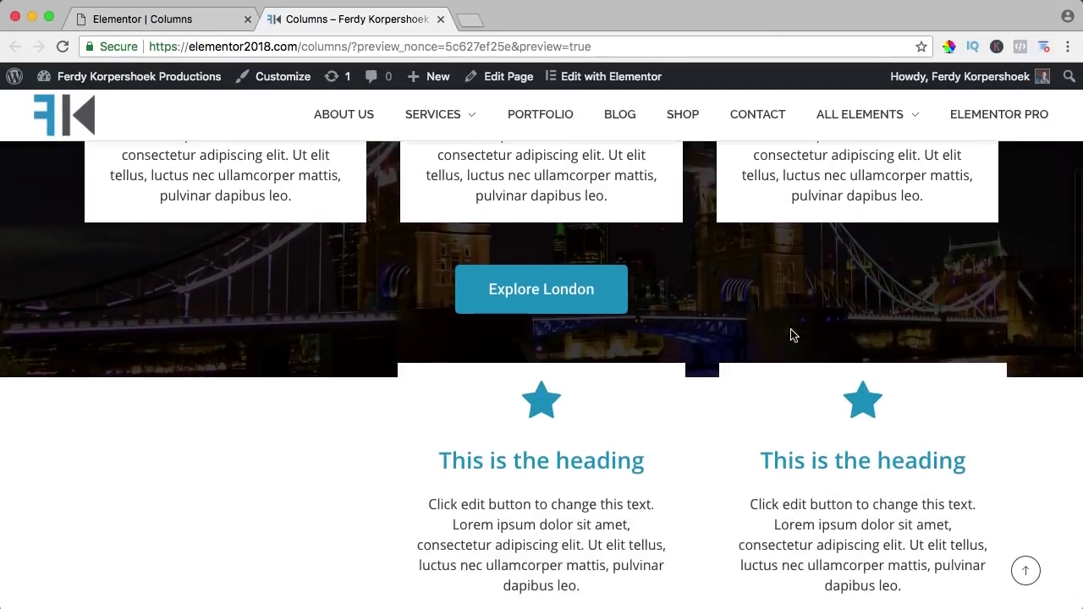
scroll(793, 336, down, 2)
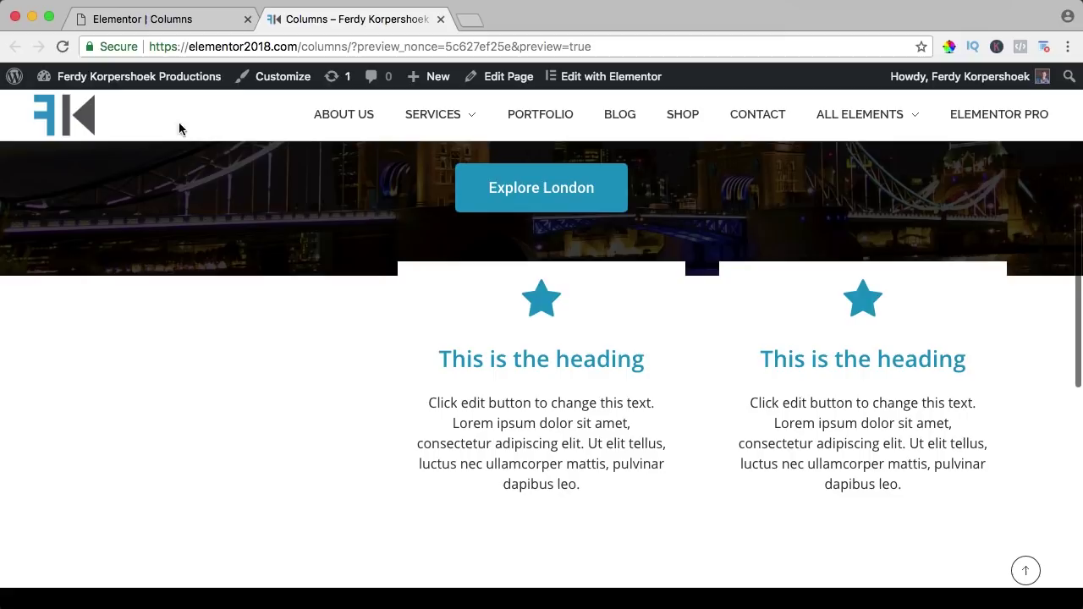
click(208, 22)
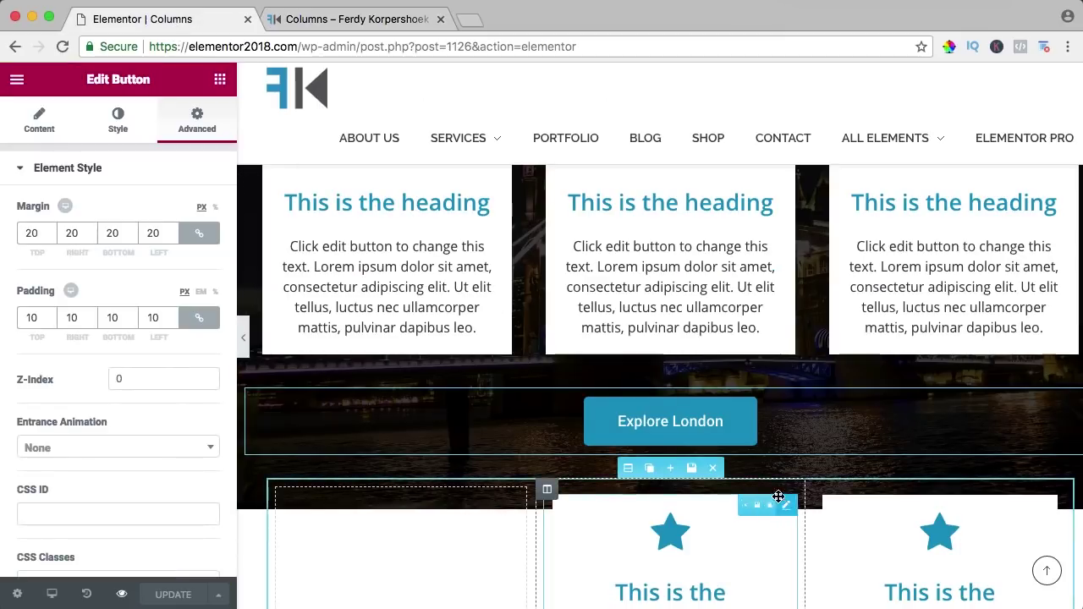
click(712, 468)
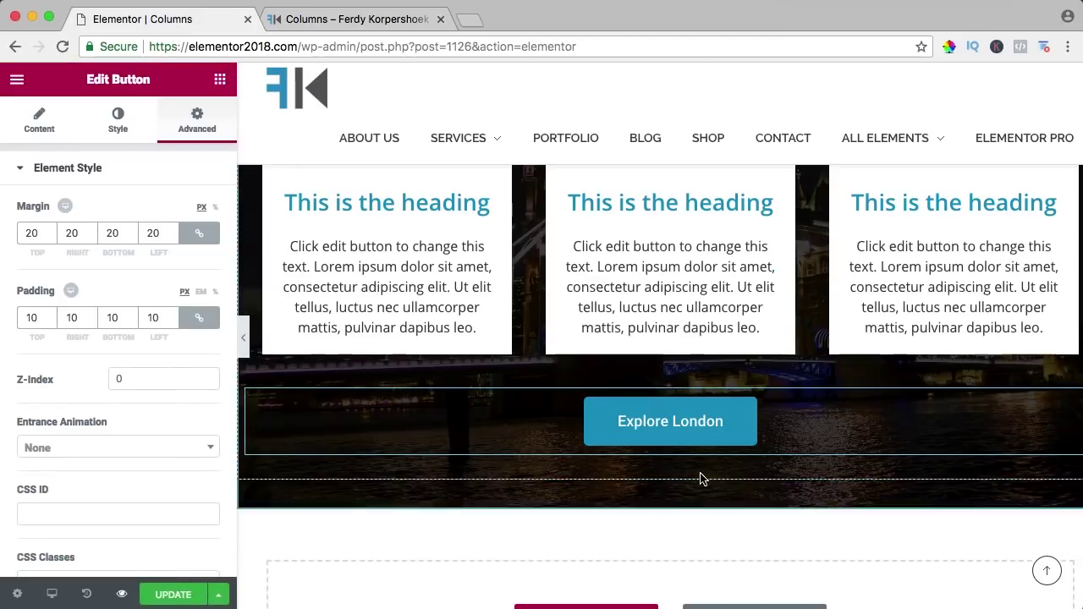
Step: Insert the Le Boudoir restaurant page template from the library below the London section
scroll(699, 478, down, 4)
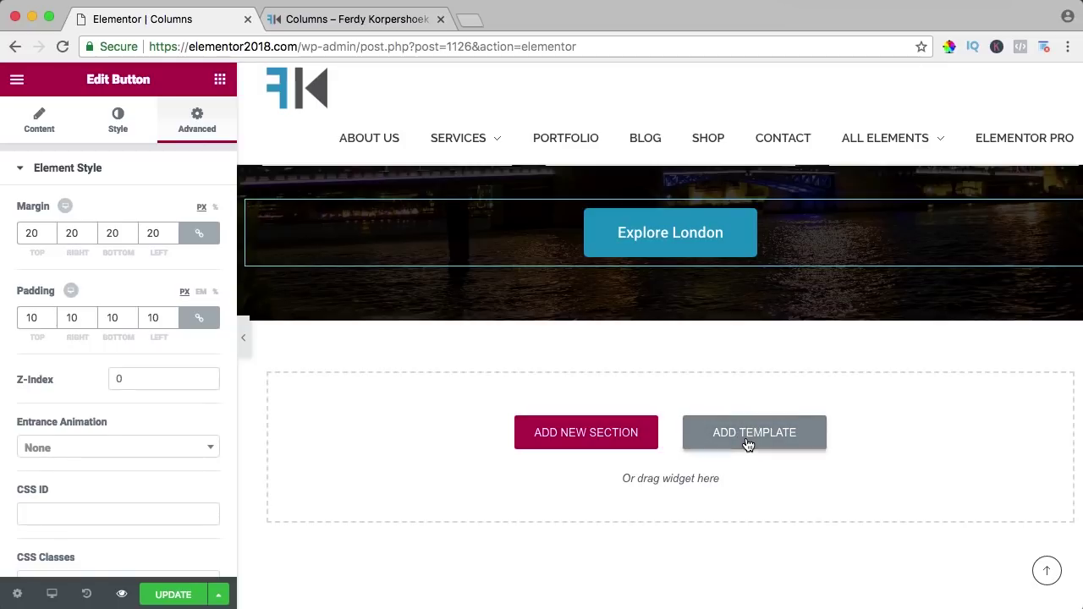
click(748, 444)
scroll(303, 268, down, 5)
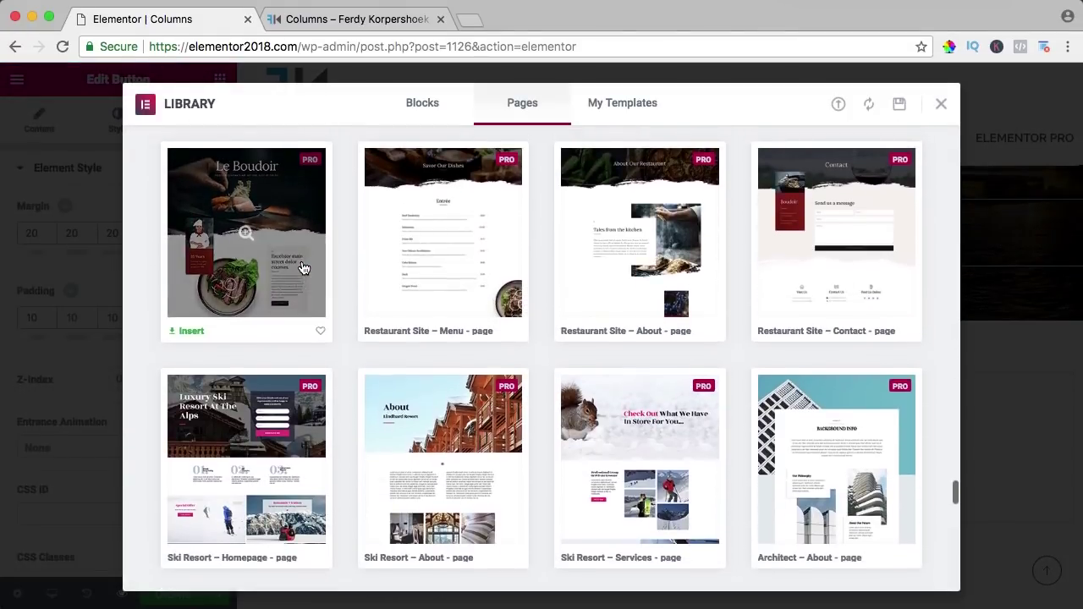
scroll(303, 268, up, 1)
click(191, 352)
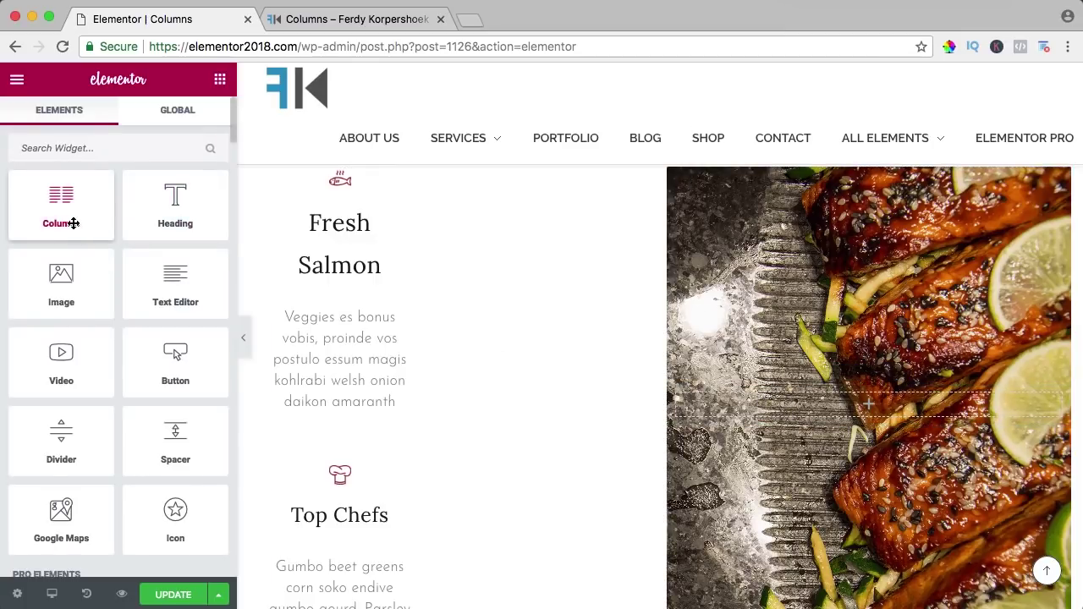
Step: Add a text block over the salmon image column reading "Casually sophisticated setting for cooking"
drag(153, 276, 812, 402)
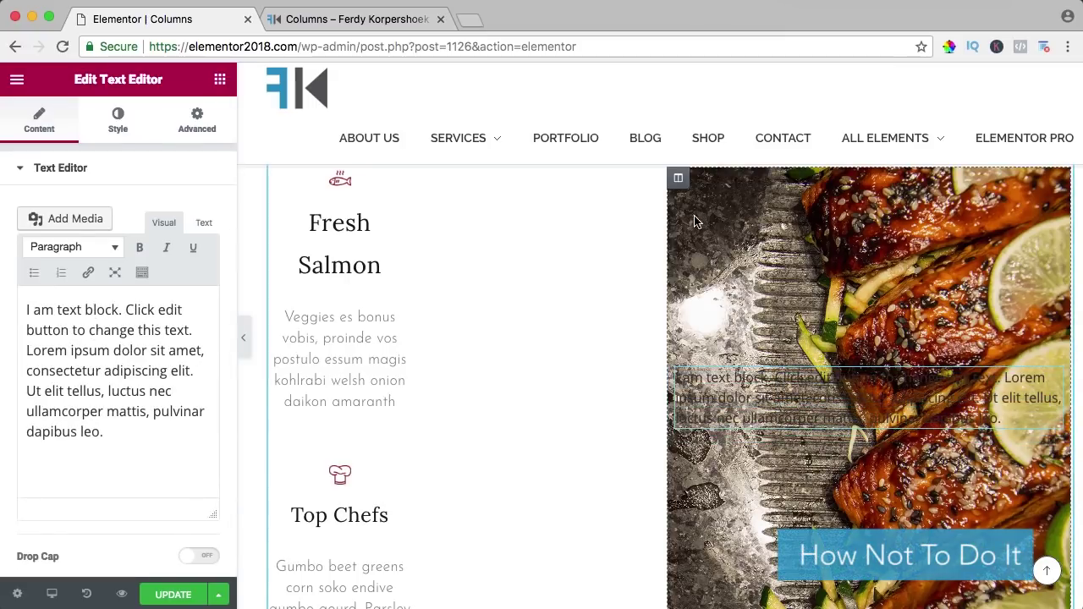
click(144, 343)
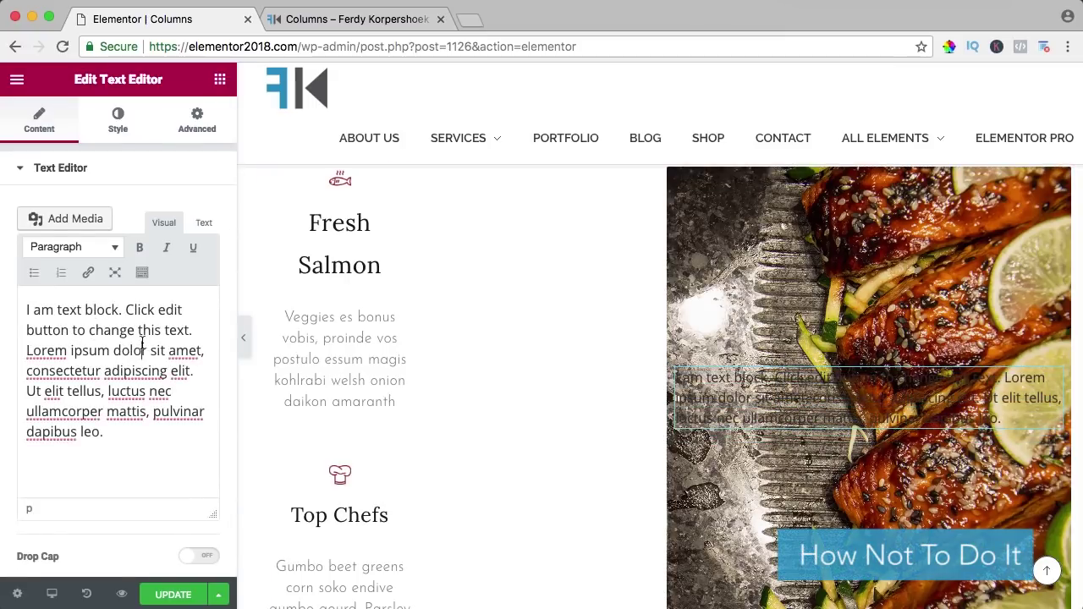
key(ctrl+a)
text(Casually sophisticated setting for cooking)
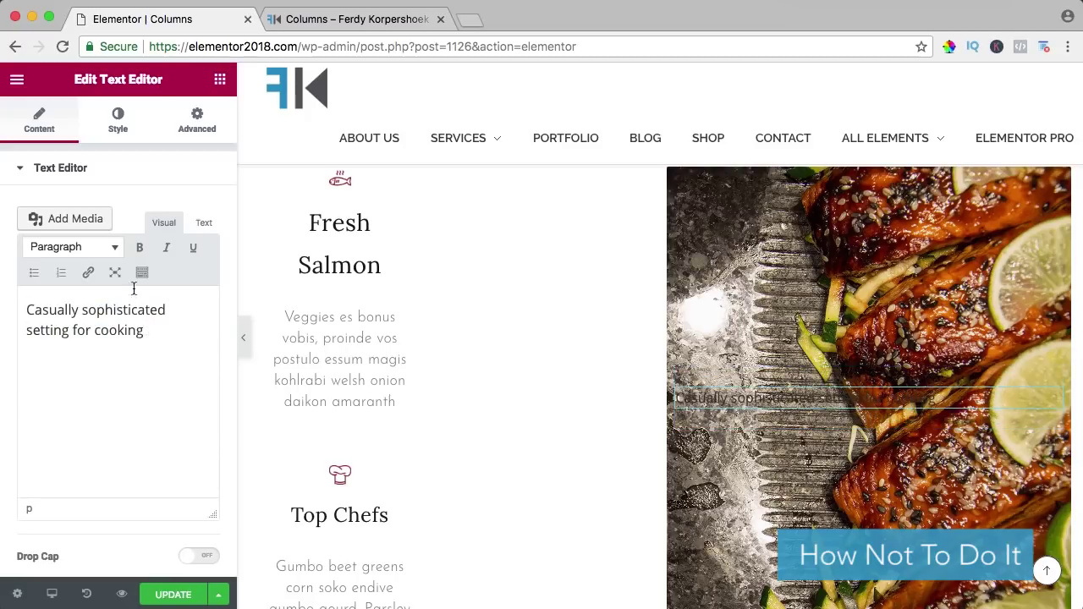
Step: Set the text block's font size to 49 px
click(118, 119)
click(198, 331)
drag(37, 443, 59, 444)
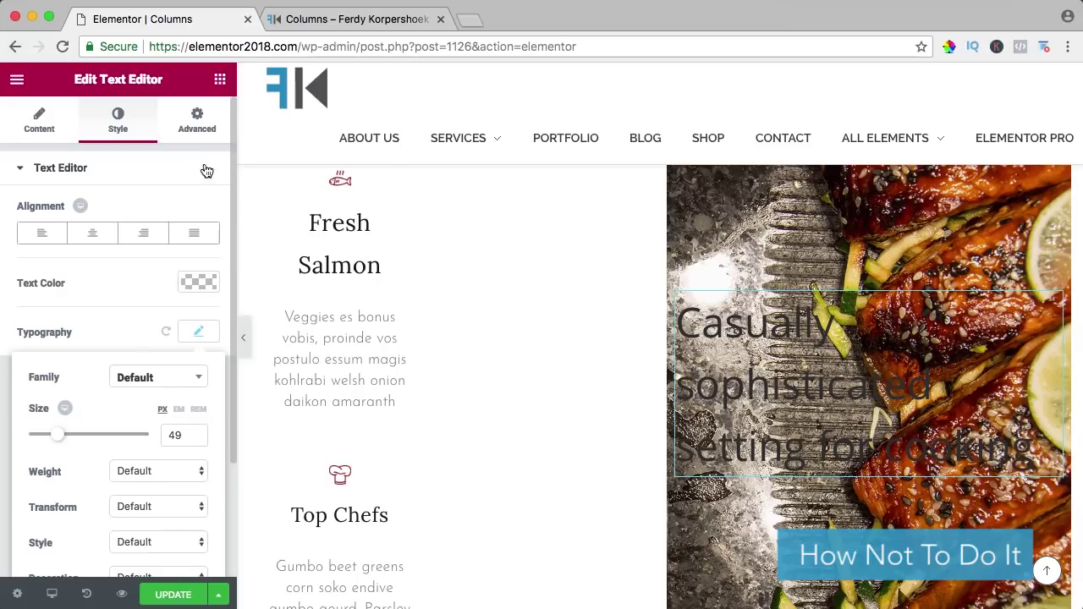
Step: Give the text block a classic background in white, #ffffff
click(204, 124)
scroll(110, 341, down, 5)
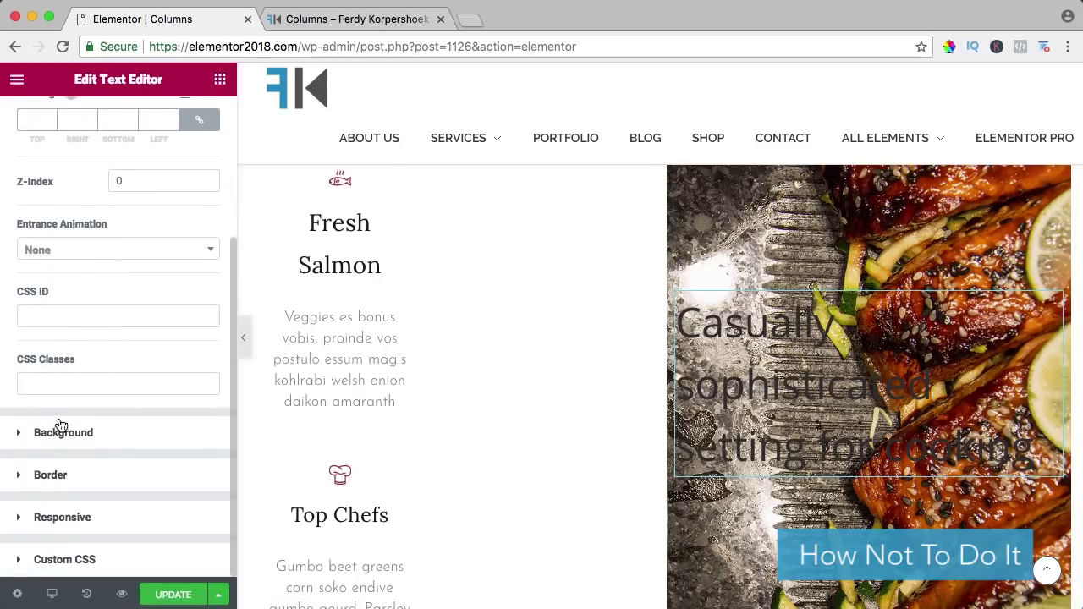
click(61, 430)
click(128, 308)
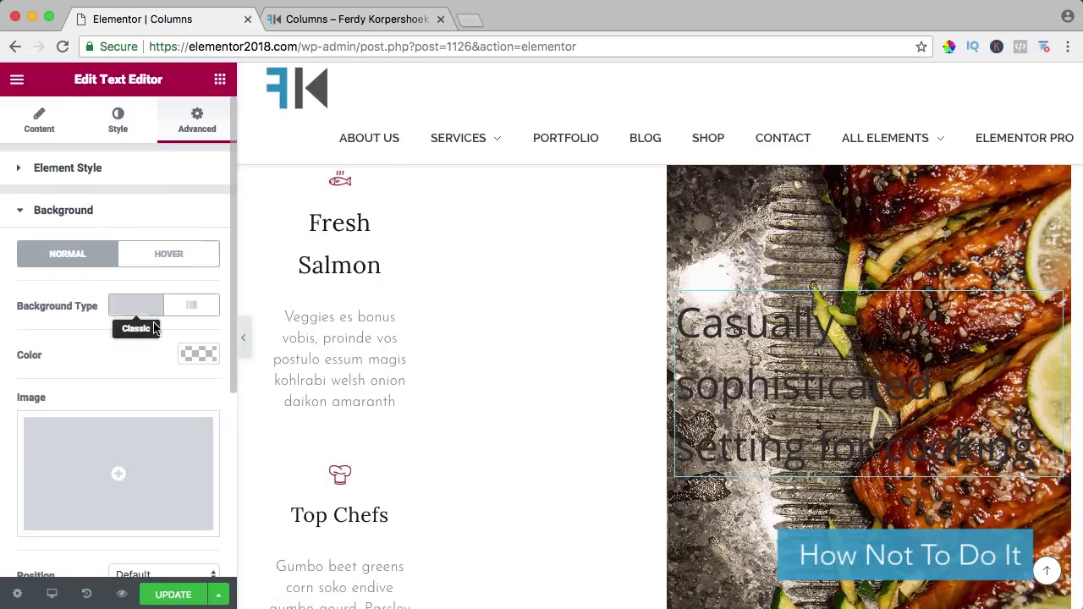
click(194, 352)
click(161, 542)
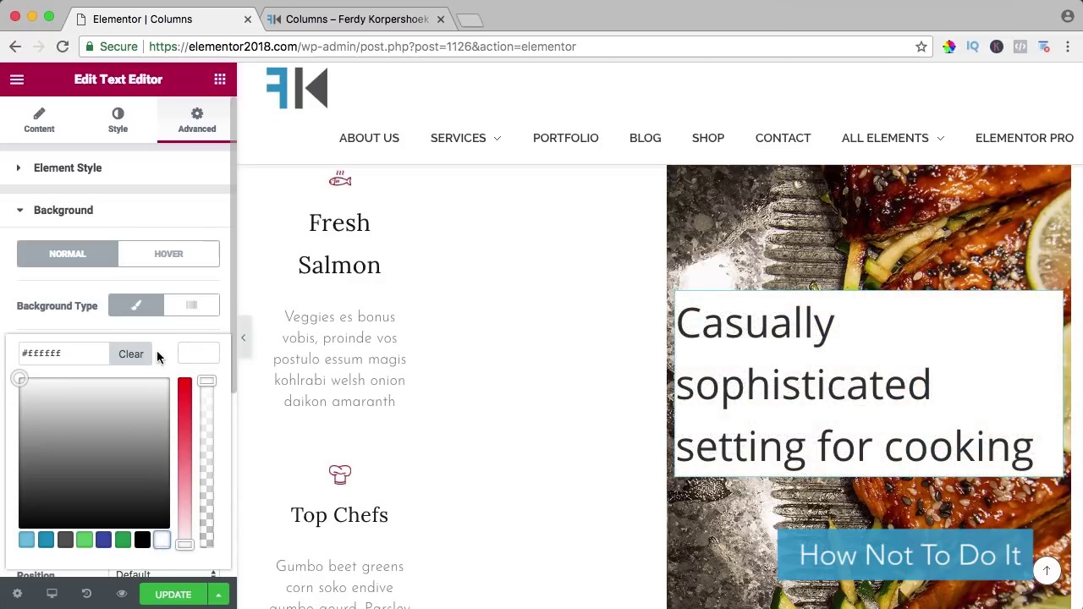
click(192, 353)
Step: Set the text block's padding to 20 px on all sides
click(67, 172)
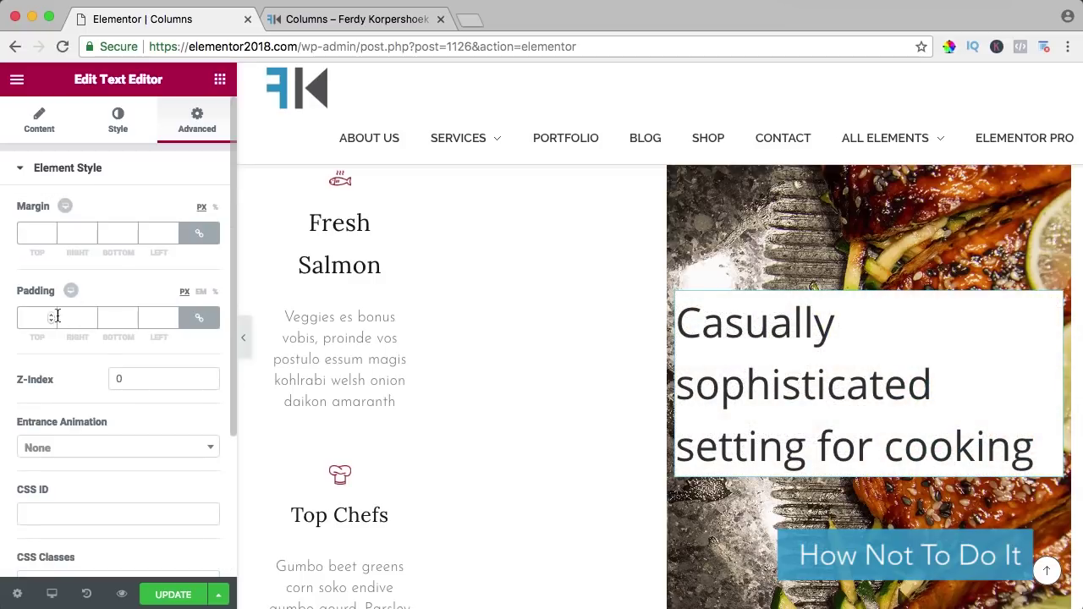
click(34, 318)
text(20)
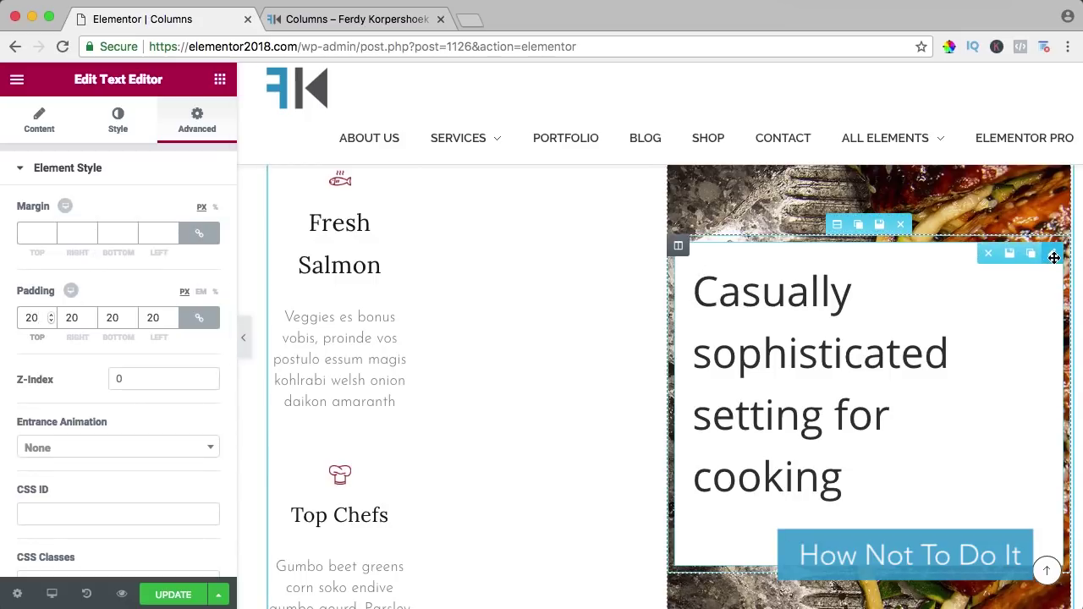
Step: Unlink the text block's margins and lower its left margin to -76 px
click(200, 234)
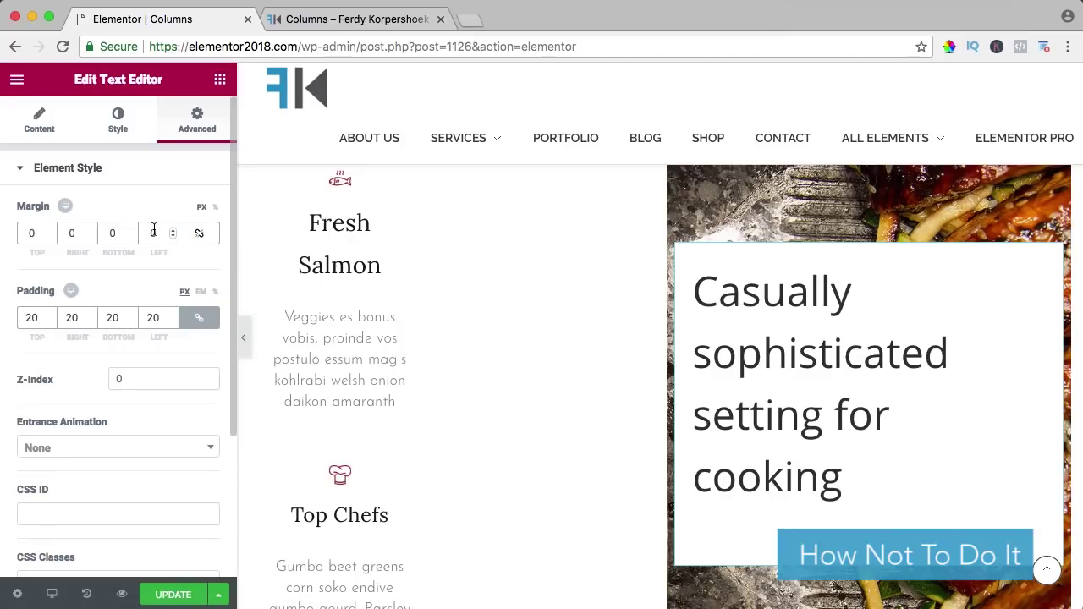
click(170, 233)
key(Down)
key(Down)
key(Down)
key(Down)
key(Down)
key(Down)
key(Down)
key(Down)
key(Down)
key(Down)
key(Down)
key(Down)
key(Down)
key(Down)
key(Down)
key(Down)
key(Down)
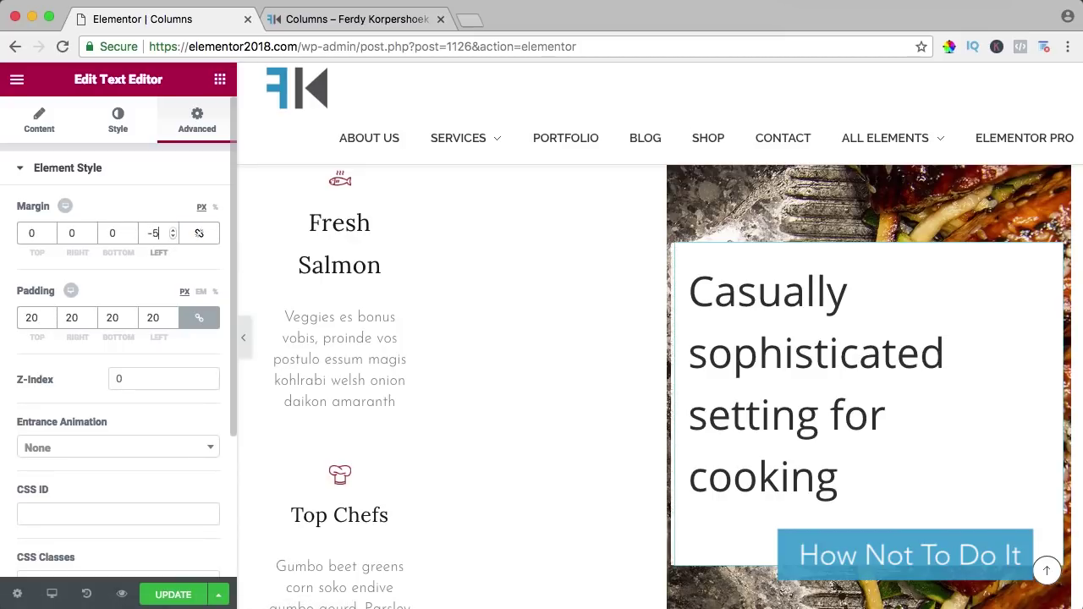
key(Down)
key(Down)
key(Down)
key(Down)
key(Down)
key(Down)
key(Down)
key(Down)
key(Down)
key(Down)
key(Down)
key(Down)
key(Down)
key(Down)
key(Down)
key(Down)
key(Down)
key(Down)
key(Down)
key(Down)
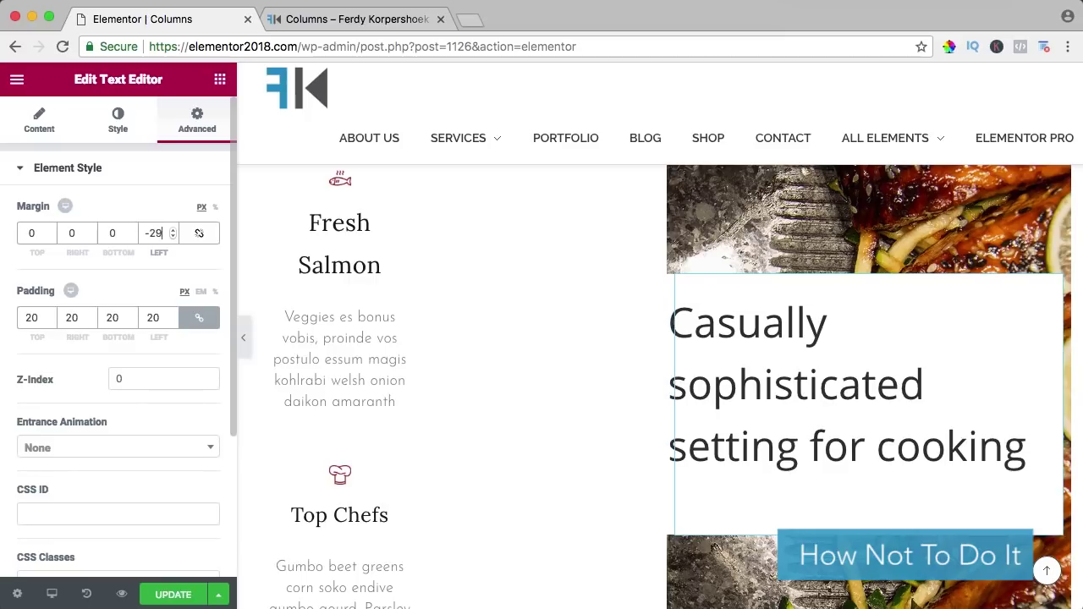
key(Down)
key(Down)
key(Down)
key(Down)
key(Down)
key(Down)
key(Down)
key(Down)
key(Down)
key(Down)
key(Down)
key(Down)
key(Down)
key(Down)
key(Down)
key(Down)
key(Down)
key(Down)
key(Down)
key(Down)
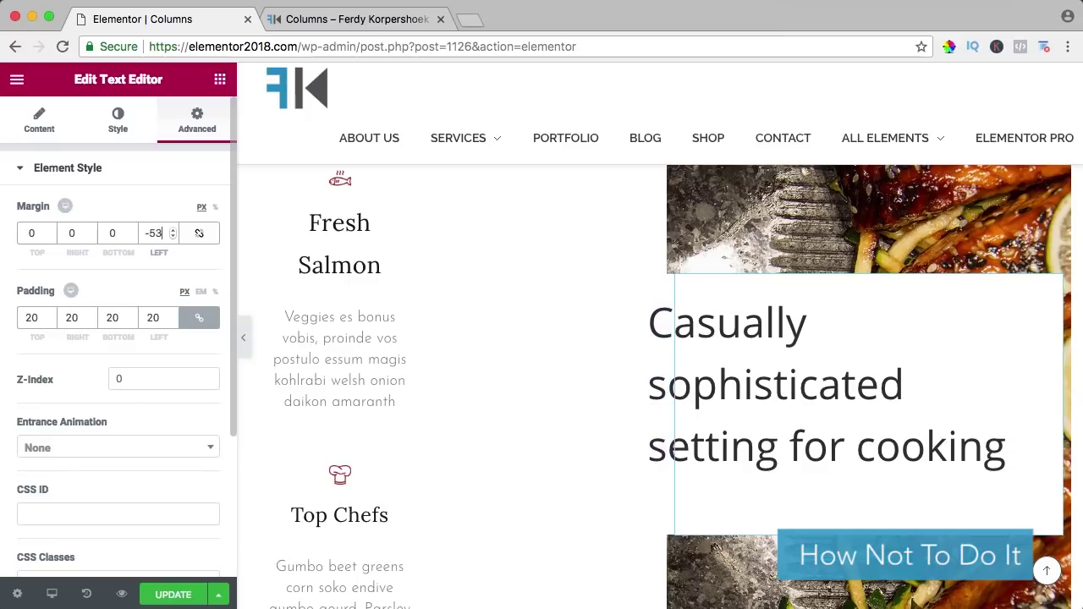
key(Down)
key(Down)
key(Down)
key(Down)
key(Down)
key(Down)
key(Down)
key(Down)
key(Down)
key(Down)
key(Down)
key(Down)
key(Down)
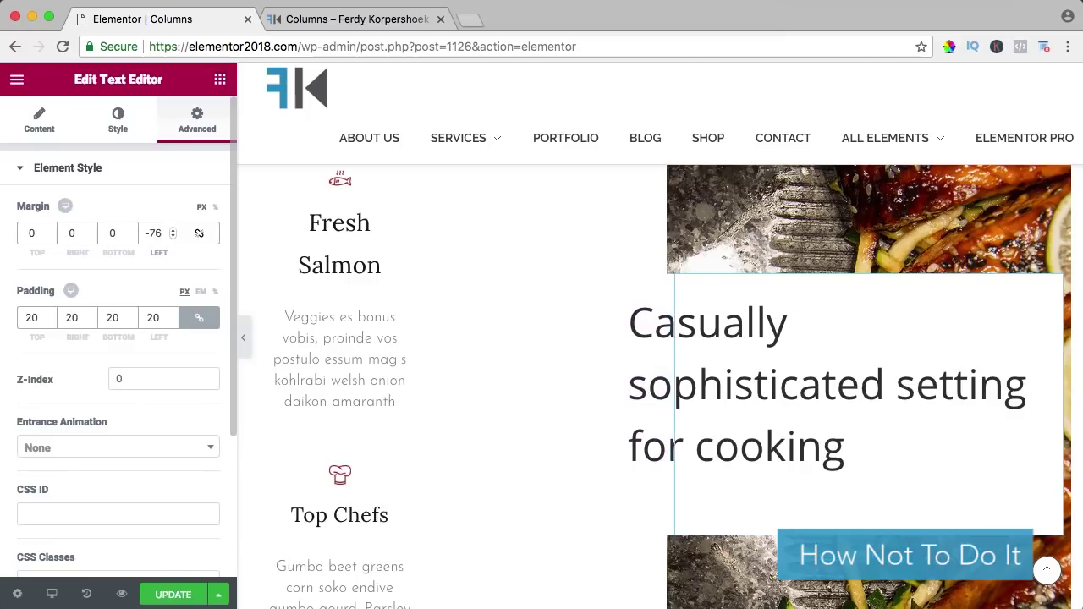
Step: Reset the text block's left margin to 0 and set it to -300 px
key(ctrl+a)
text(0)
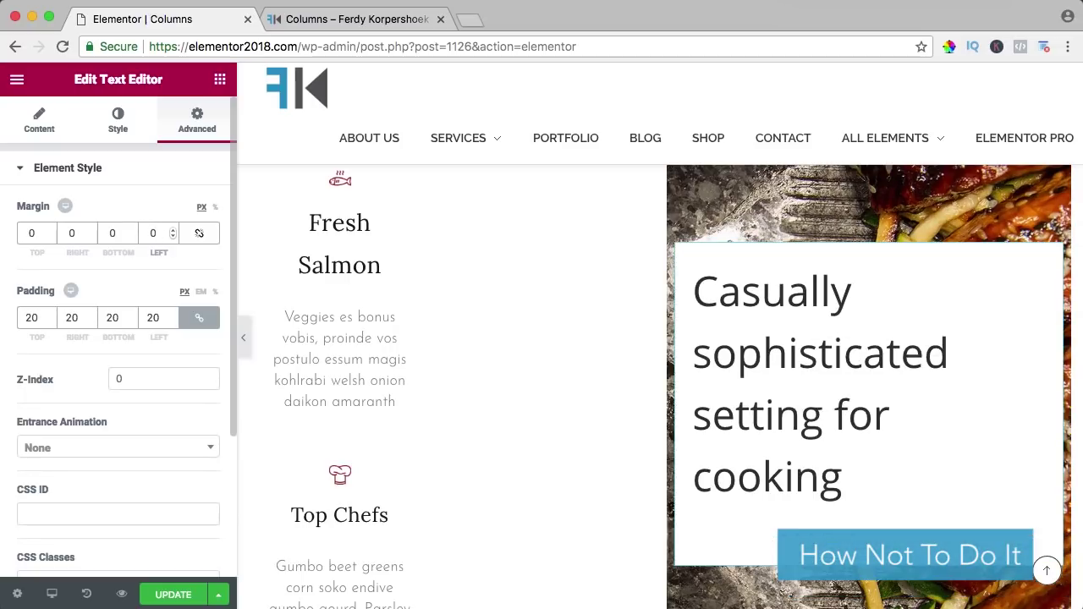
key(ctrl+a)
text(-300)
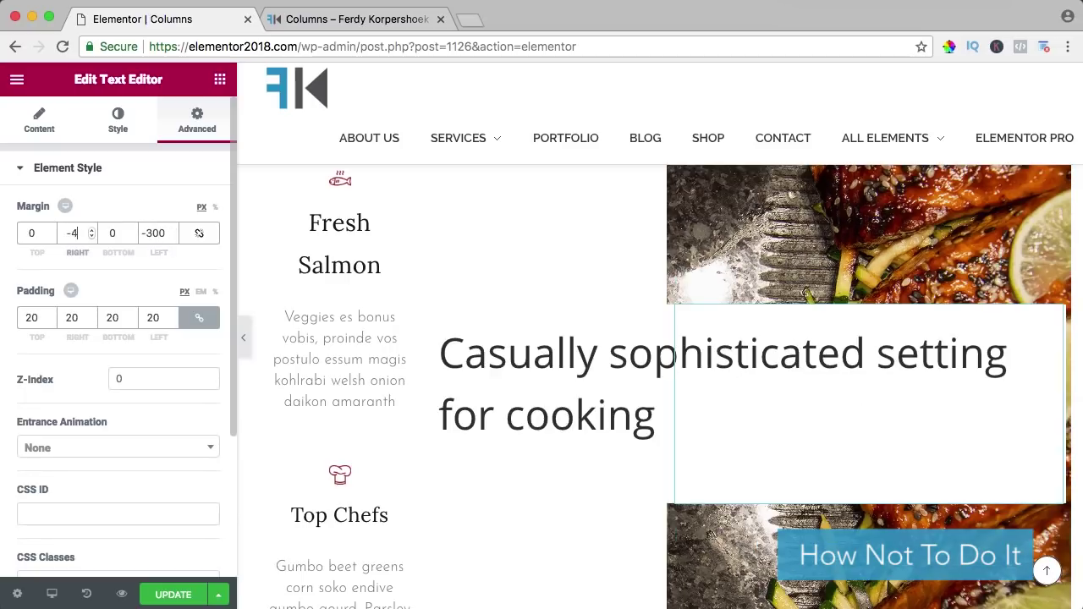
Step: Set the text block's left margin to -250 px and its right margin to 250 px
key(Up)
key(Up)
key(Up)
key(Up)
key(Up)
key(Up)
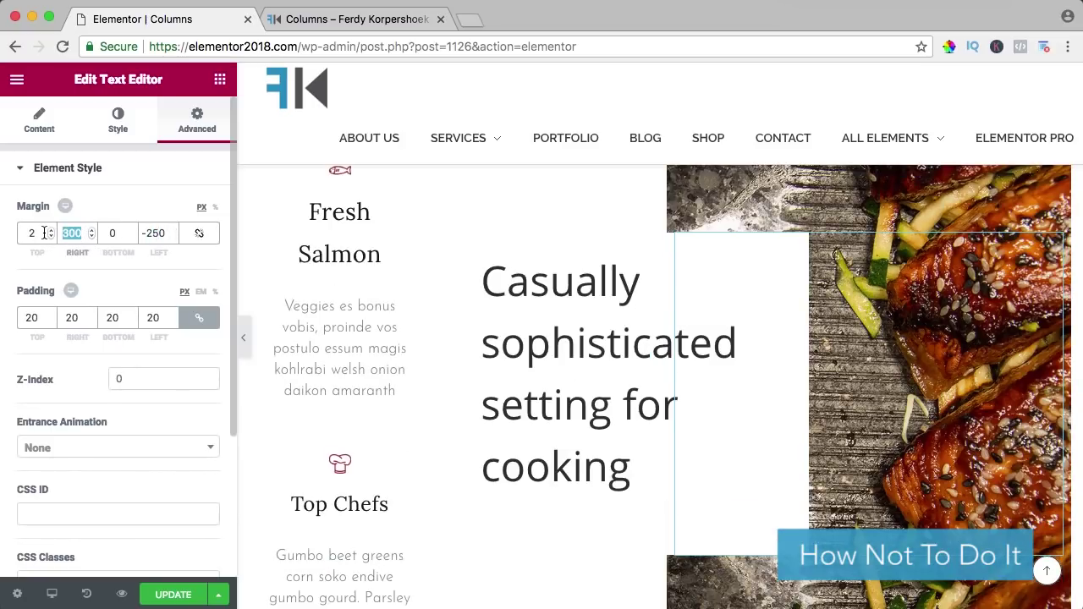
text(250)
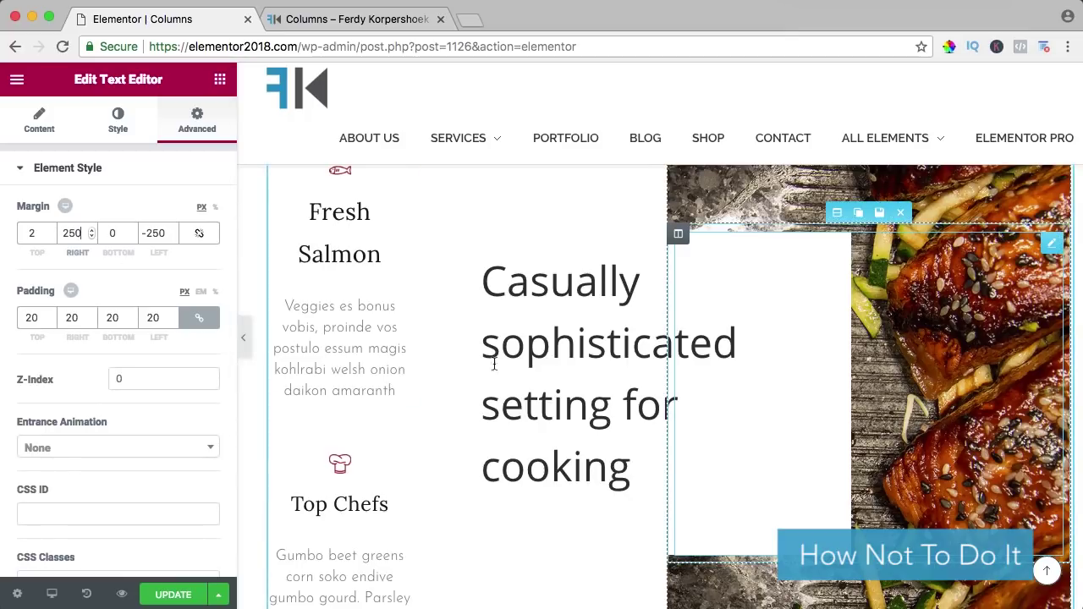
Step: Search the widgets for "button" and place a Button below the text block on the image
click(219, 79)
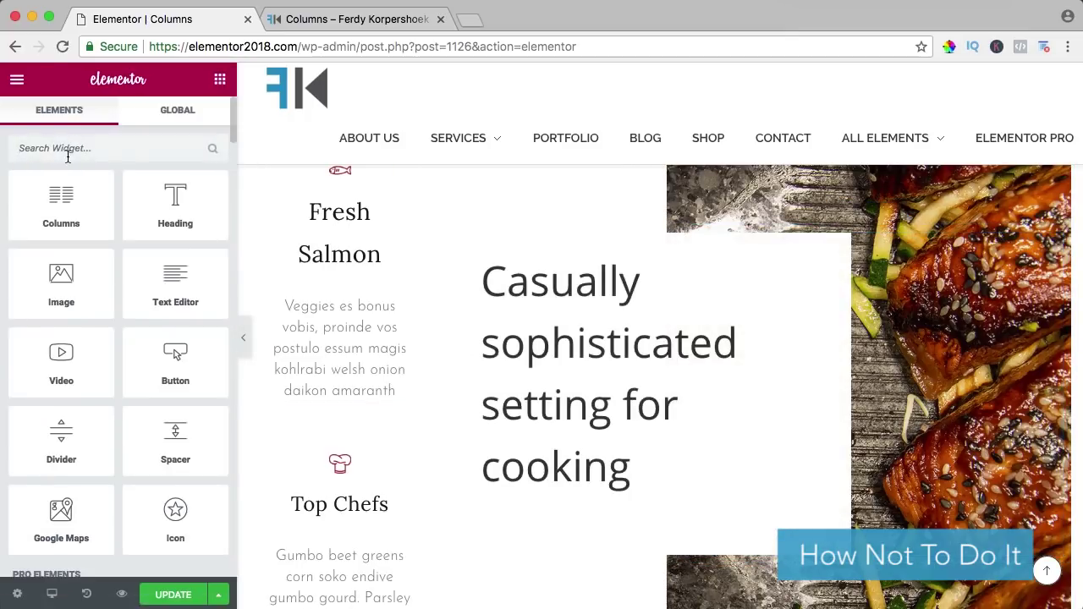
text(button)
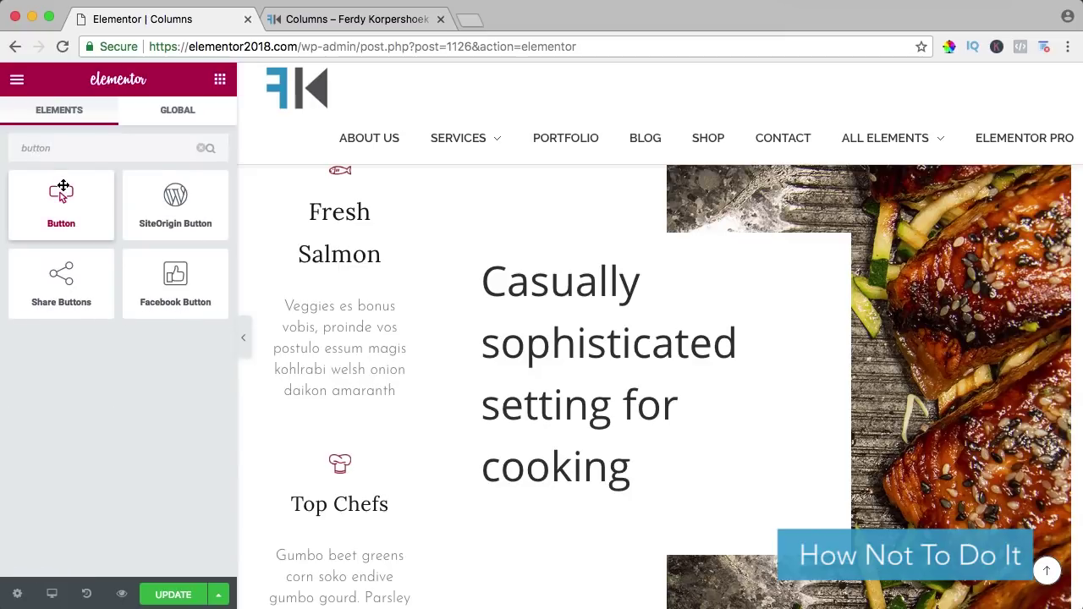
drag(62, 188, 716, 484)
scroll(716, 482, down, 3)
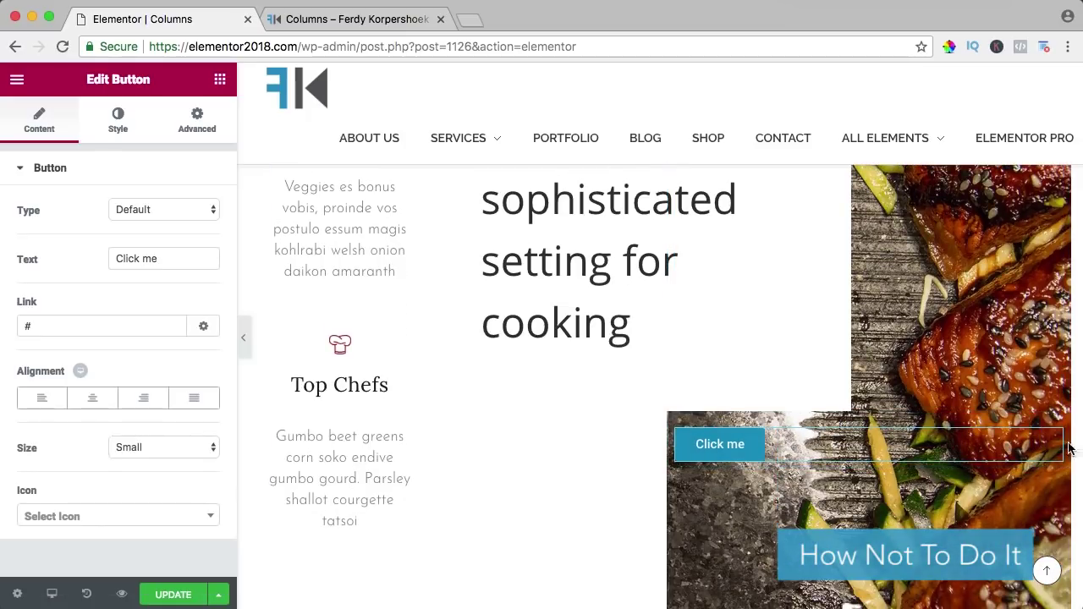
Step: Unlink the button's margins and set its right and bottom margins to -250 px
click(188, 136)
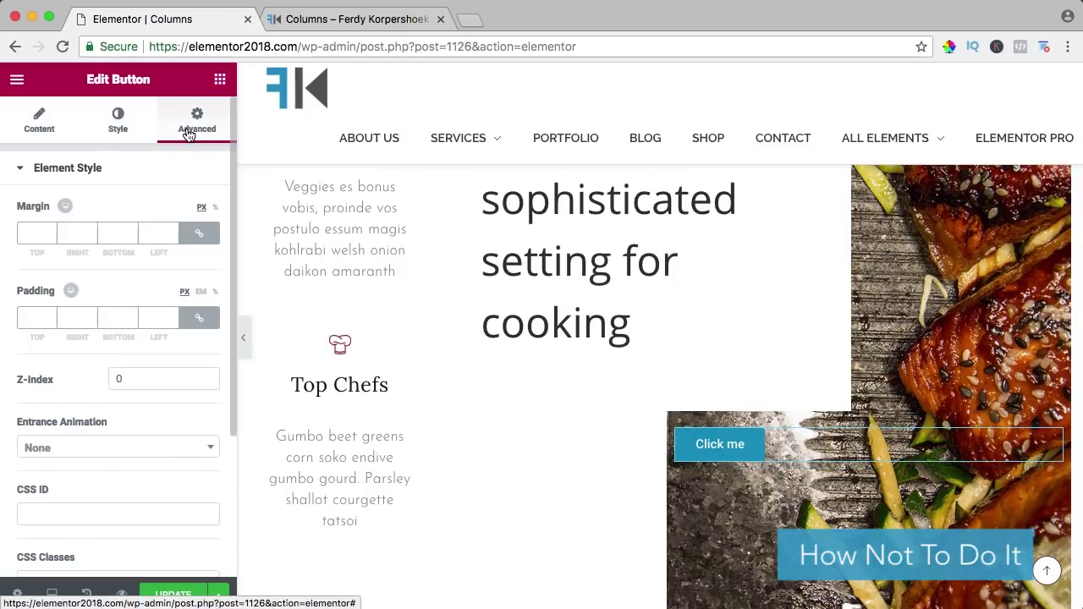
click(181, 235)
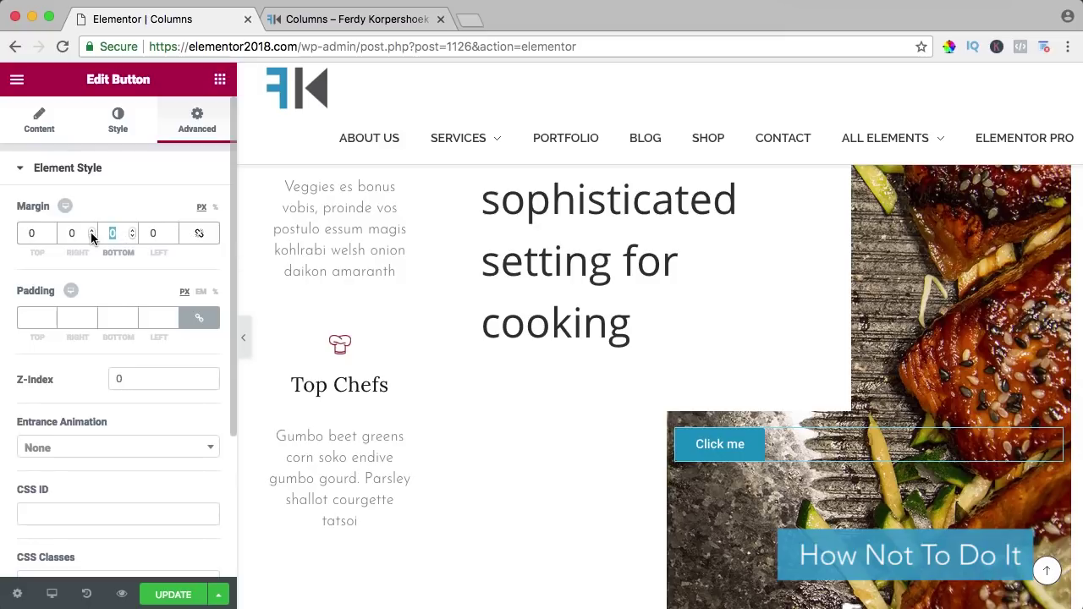
text(-1)
text(250)
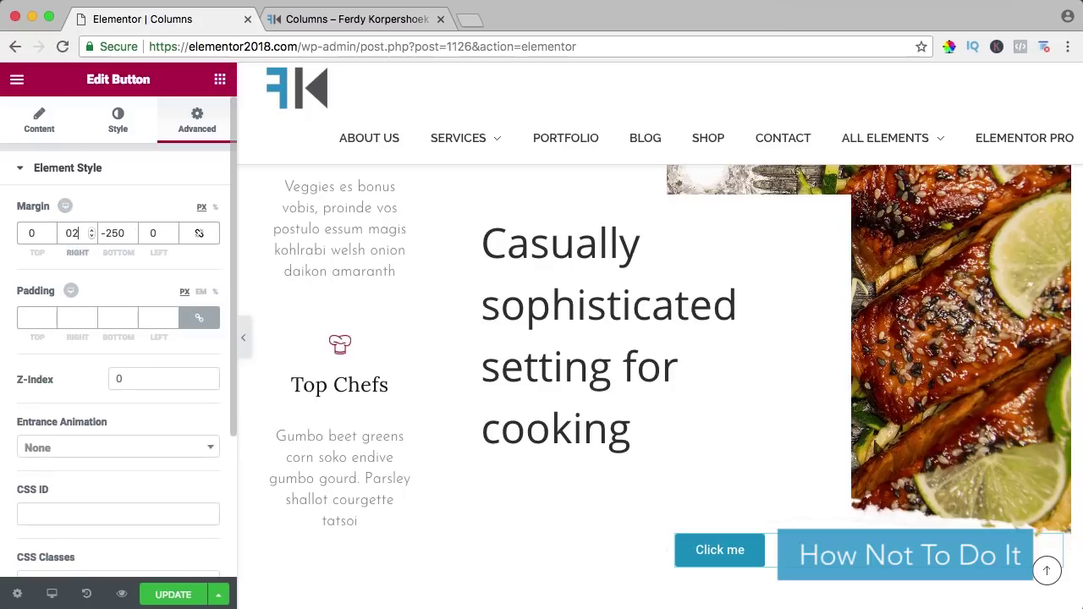
double_click(113, 233)
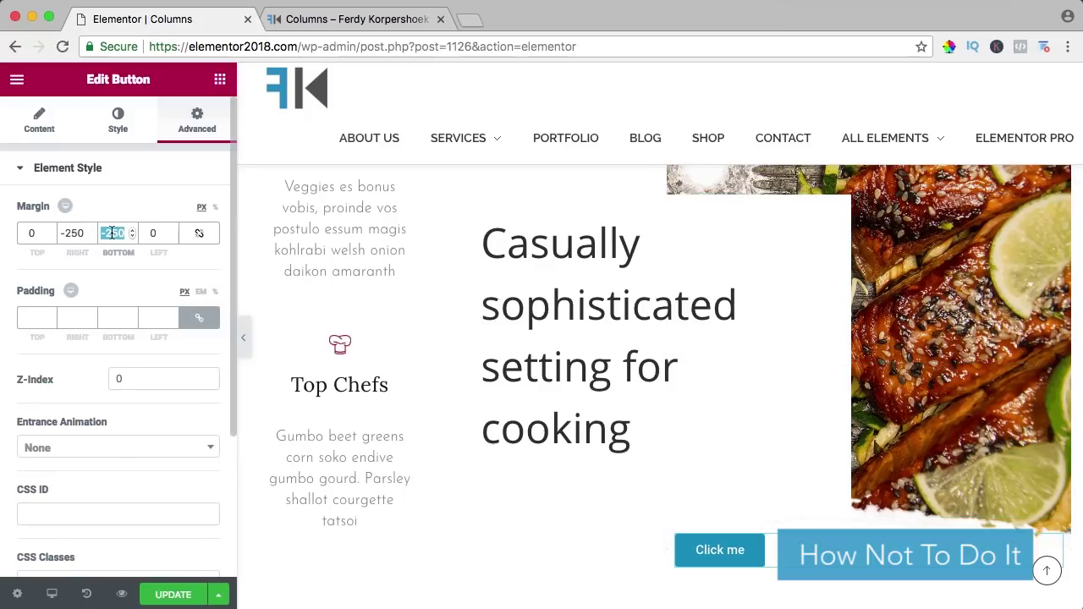
key(Up)
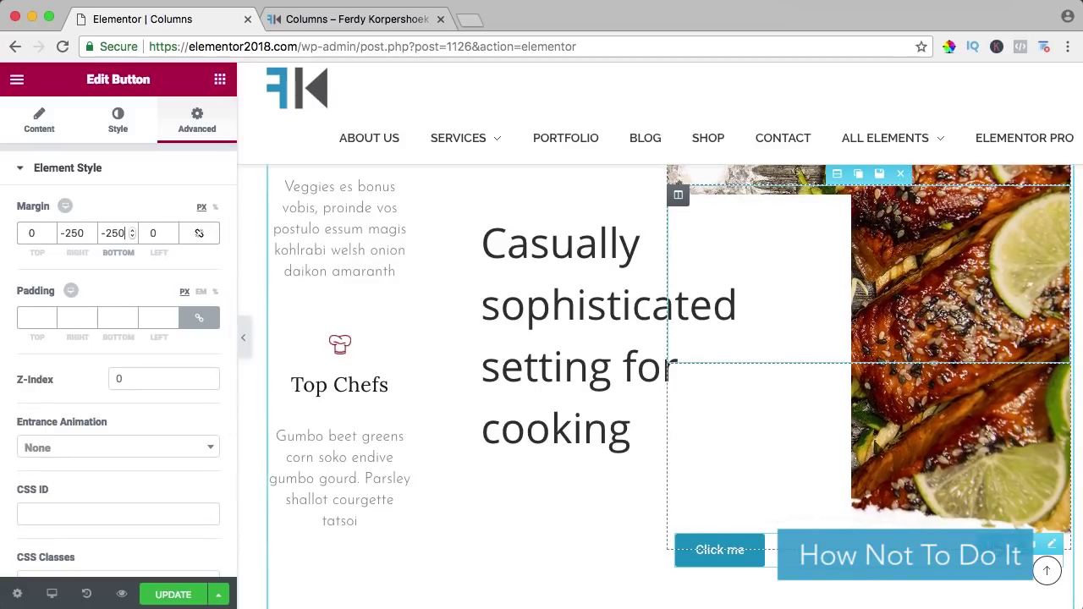
Step: Delete the button and the inner column holding the overlapping text block from the salmon image
click(643, 406)
scroll(612, 280, up, 3)
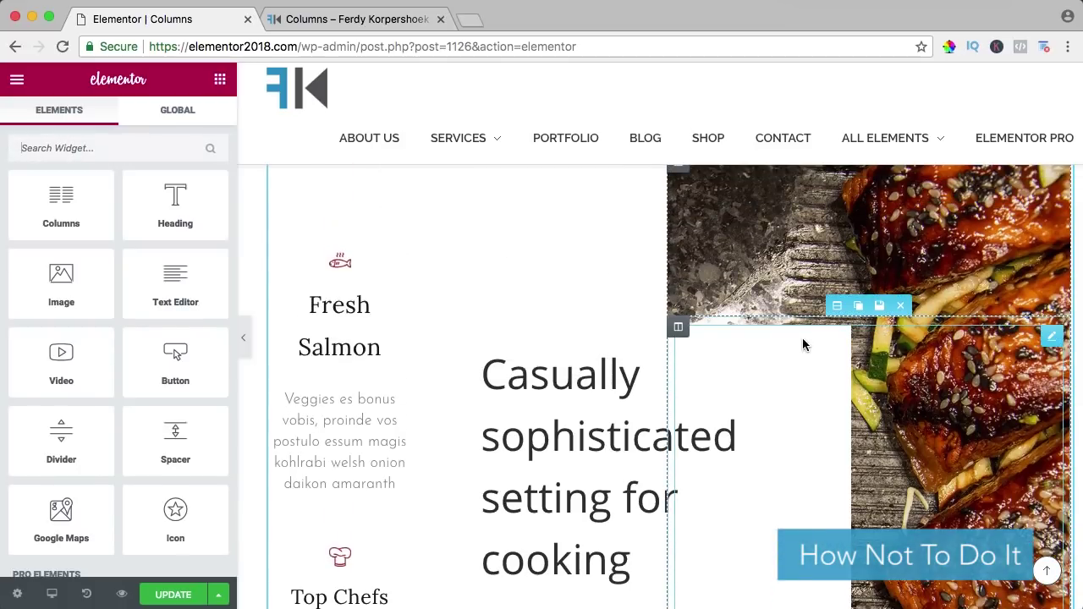
mouse_move(690, 328)
click(741, 327)
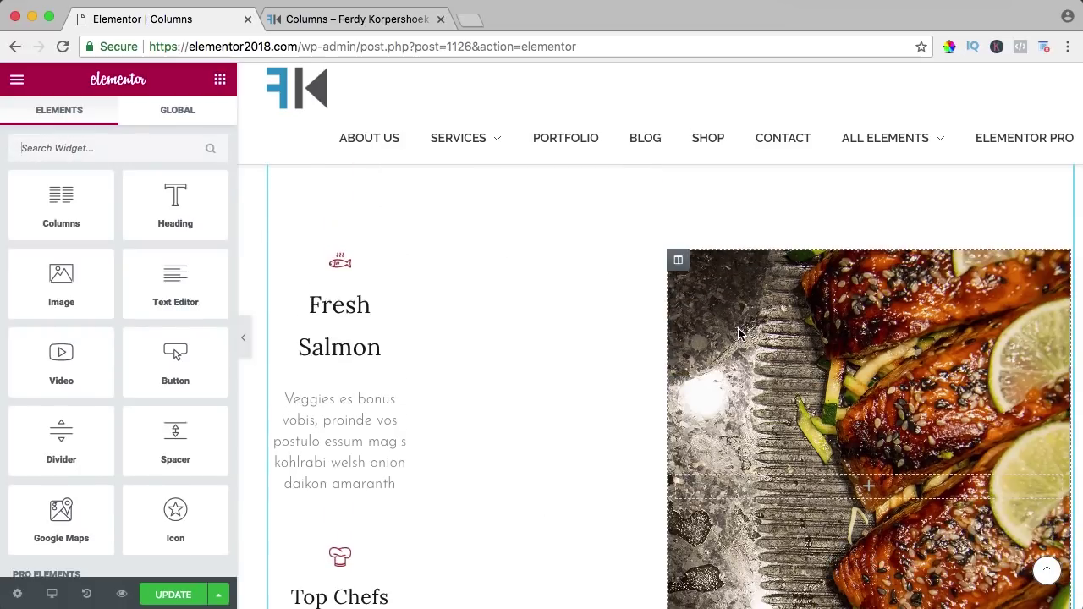
Step: Insert a Columns element on the salmon image and remove one of its two columns, leaving a single empty column
drag(61, 203, 867, 469)
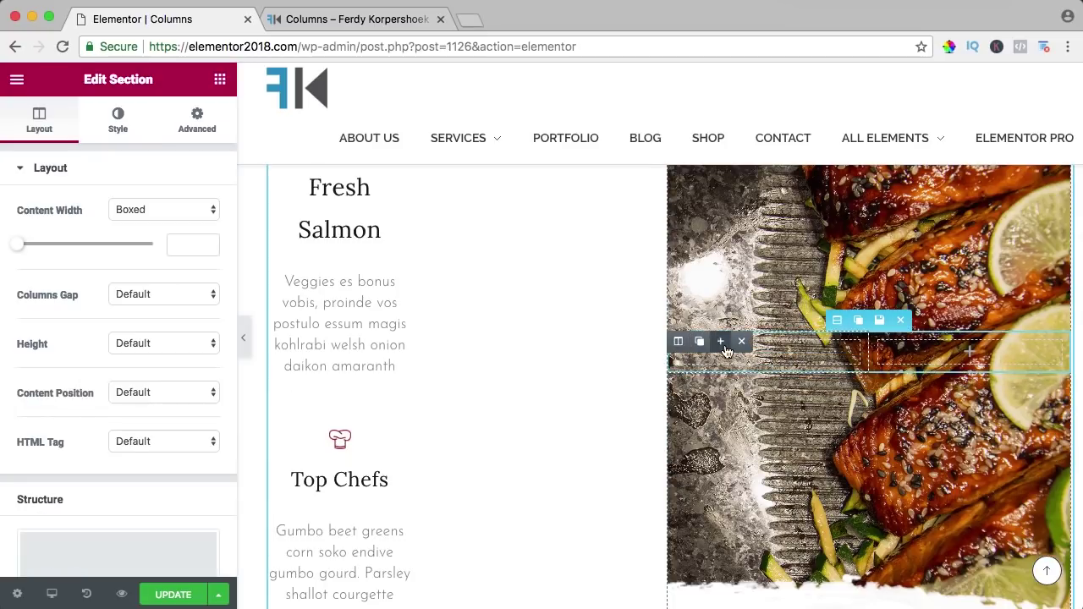
click(742, 342)
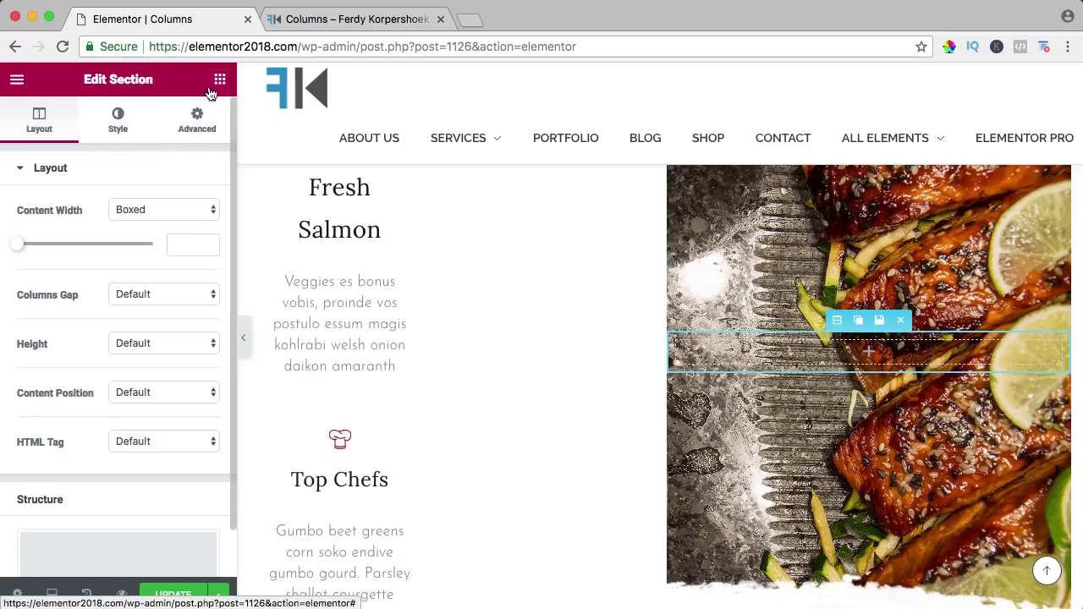
drag(175, 283, 820, 346)
key(ctrl+z)
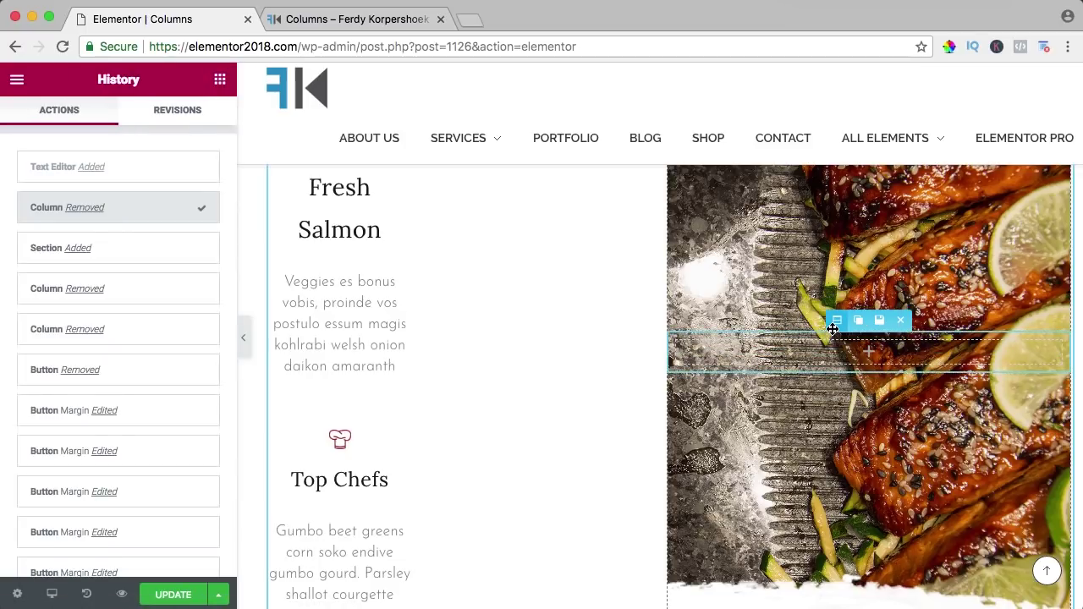
Step: Give the inner column a classic background in white, #ffffff
click(678, 341)
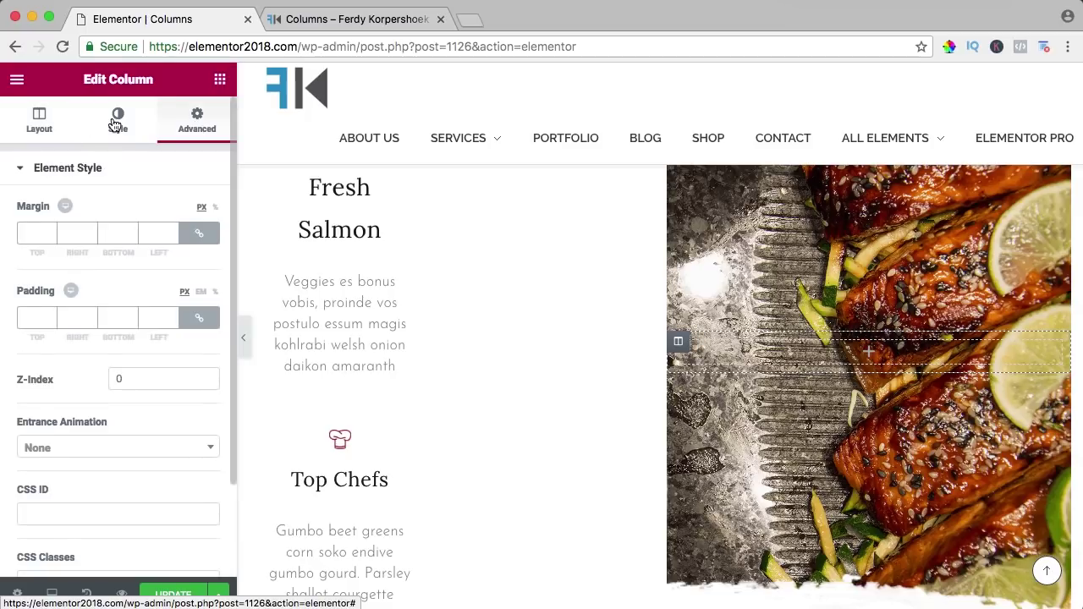
click(116, 122)
click(135, 264)
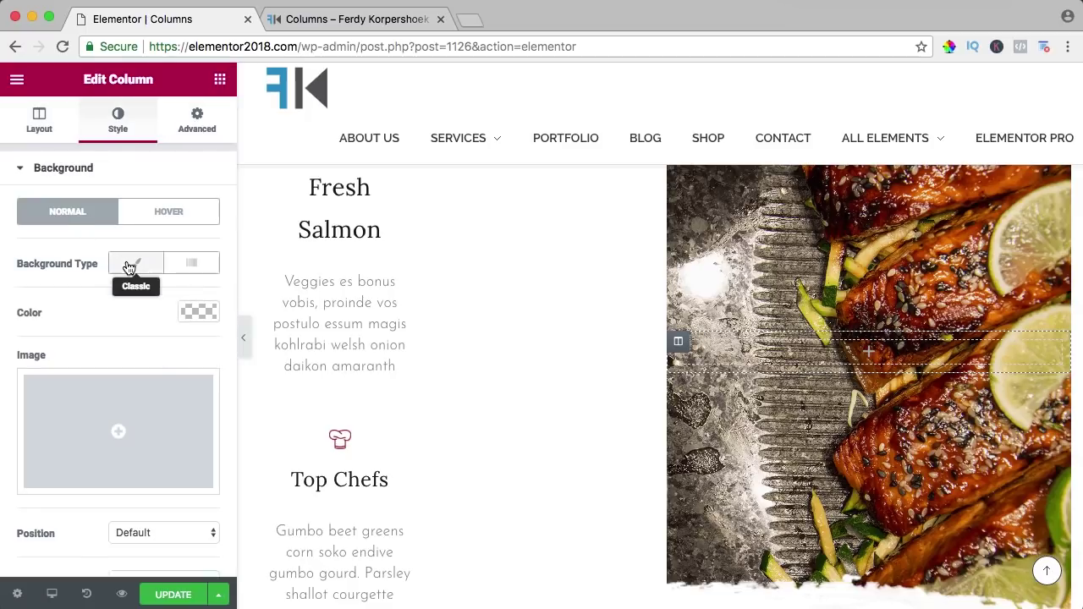
click(198, 311)
click(164, 498)
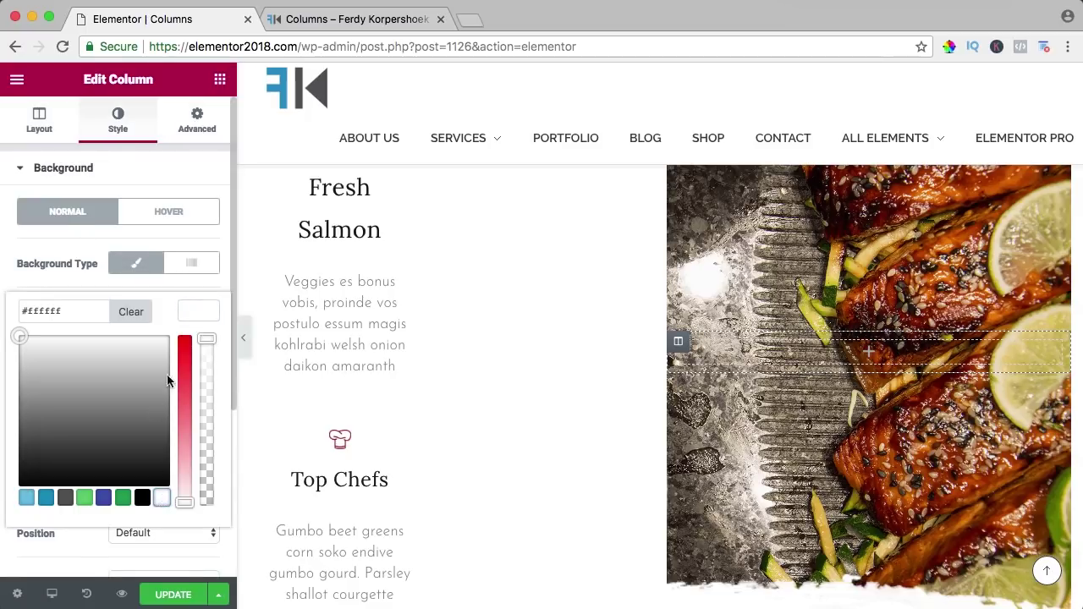
click(187, 311)
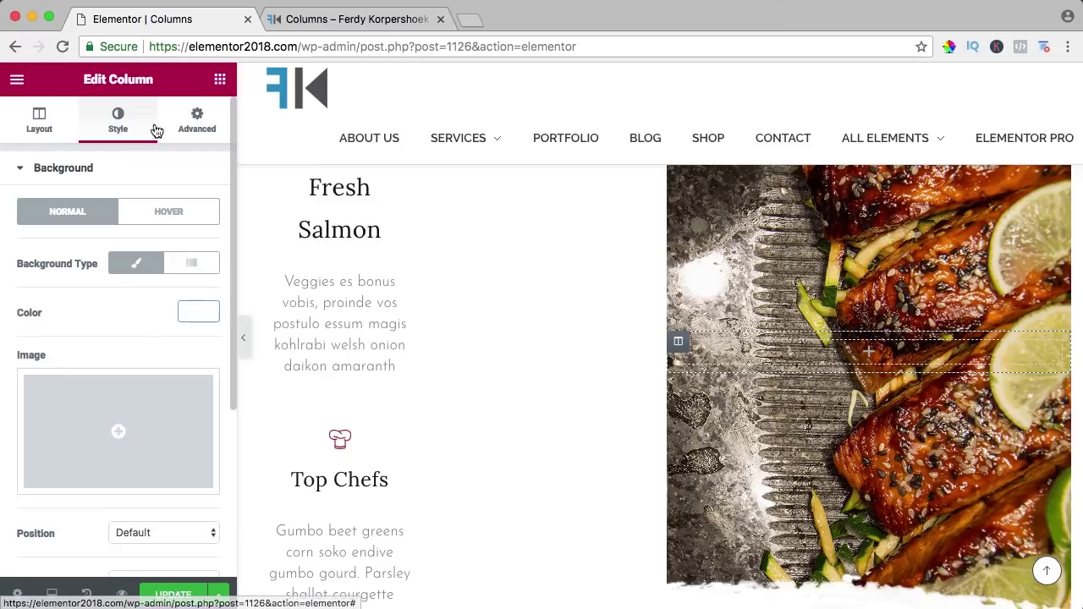
Step: Add a Text Editor to the inner column and replace its placeholder with "Casually sophisticated setting for cooking"
click(220, 80)
drag(175, 272, 817, 354)
click(144, 345)
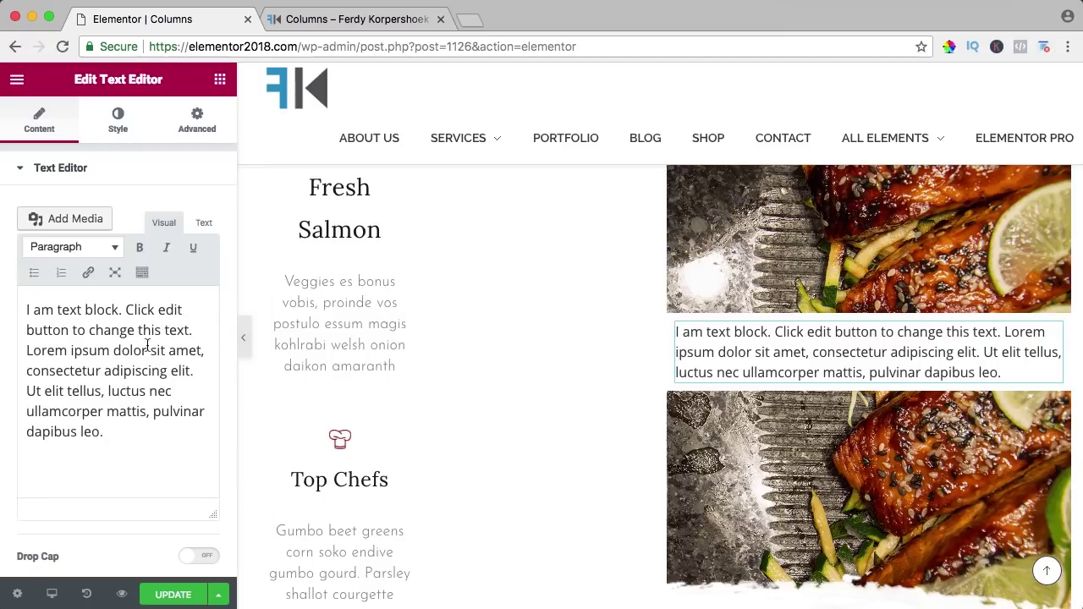
key(ctrl+a)
text(Casually sophisticated setting for cooking)
Step: Set the typography size of the new text block to 47 px
click(117, 116)
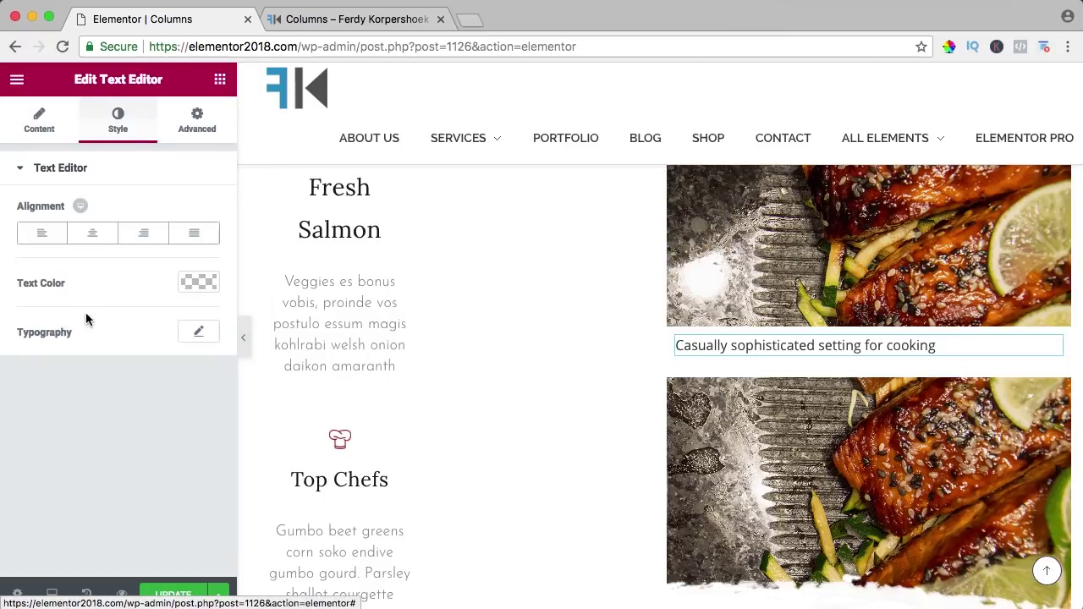
click(205, 284)
click(203, 285)
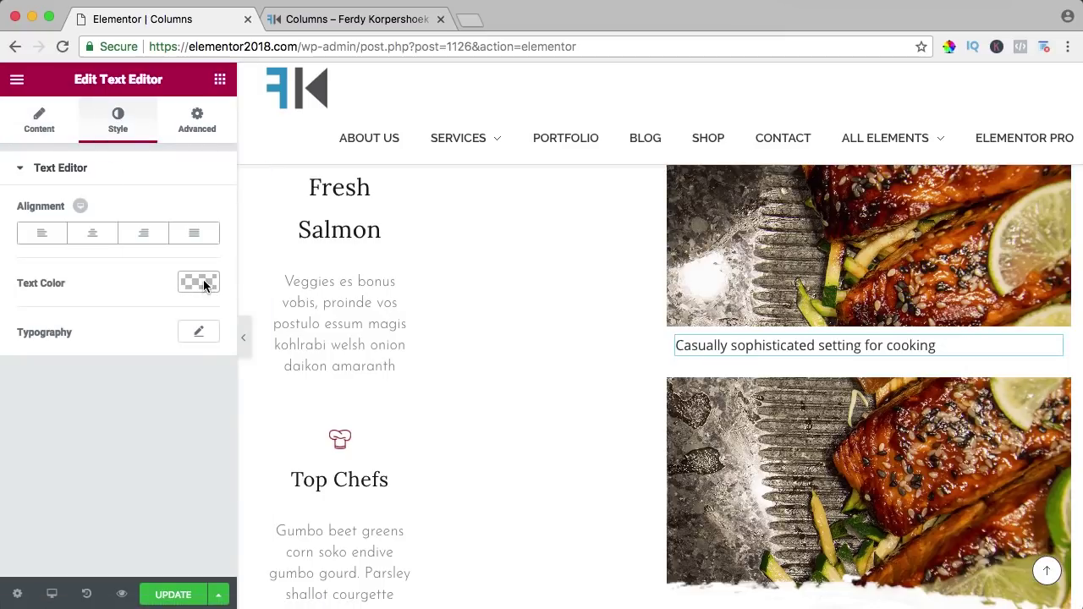
click(193, 331)
drag(32, 437, 60, 441)
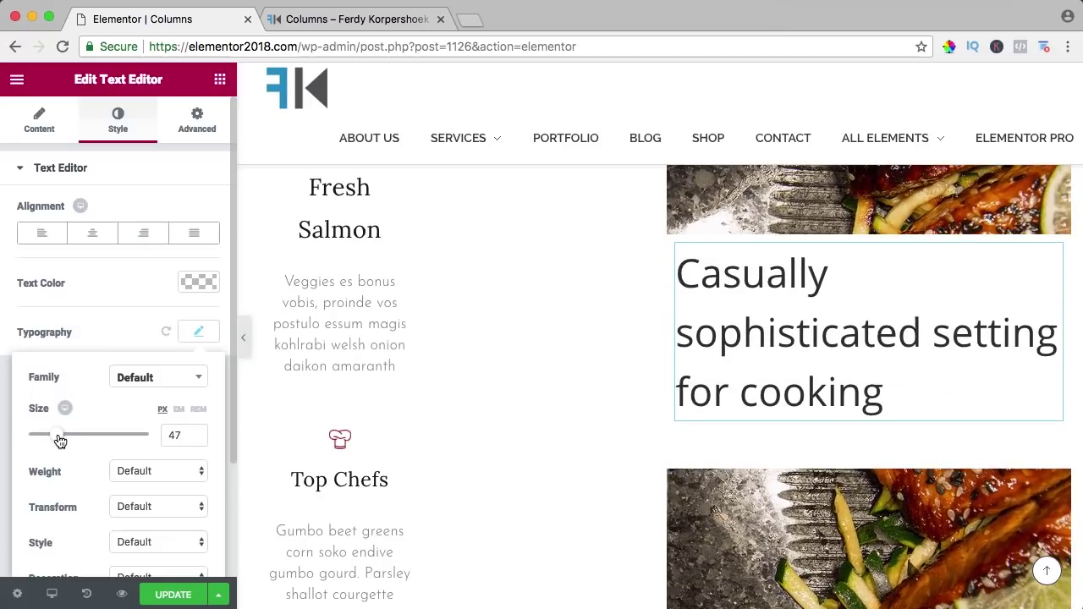
Step: Unlink the inner column's margins and set its left margin to -250 px
click(836, 244)
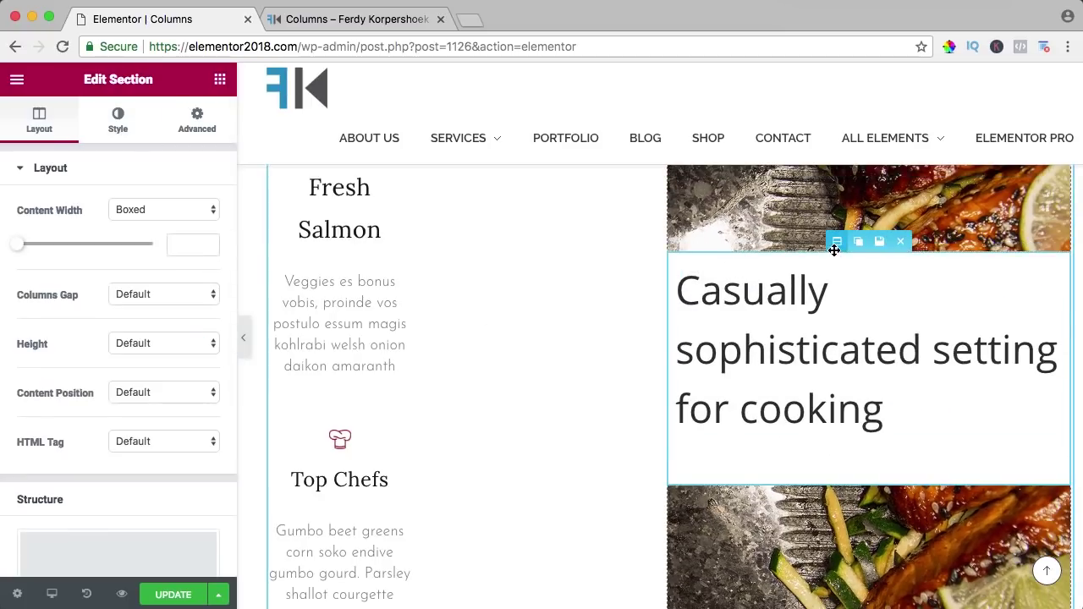
click(680, 265)
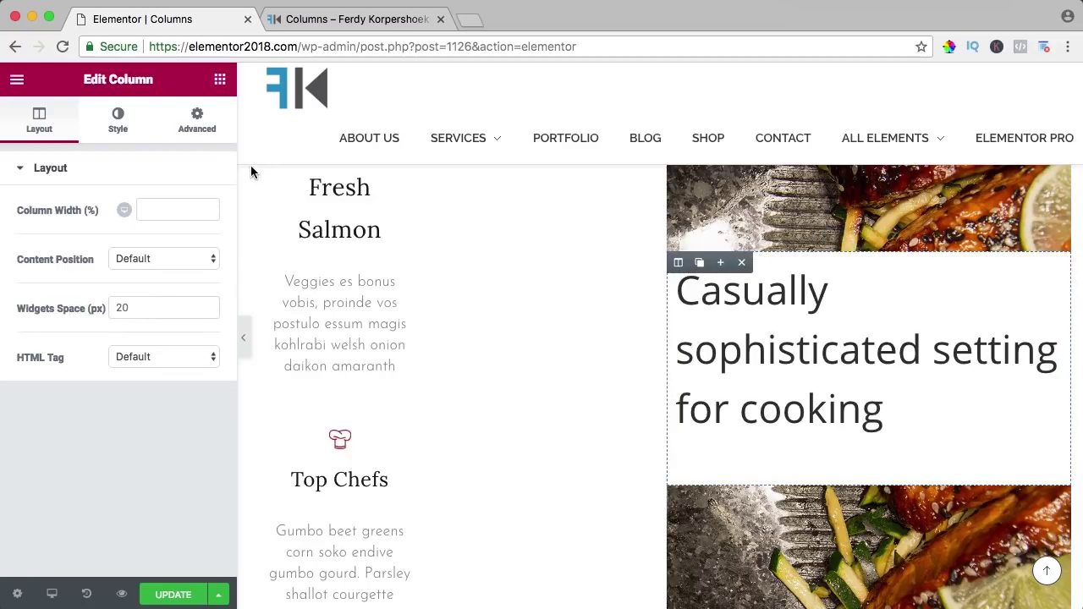
click(203, 136)
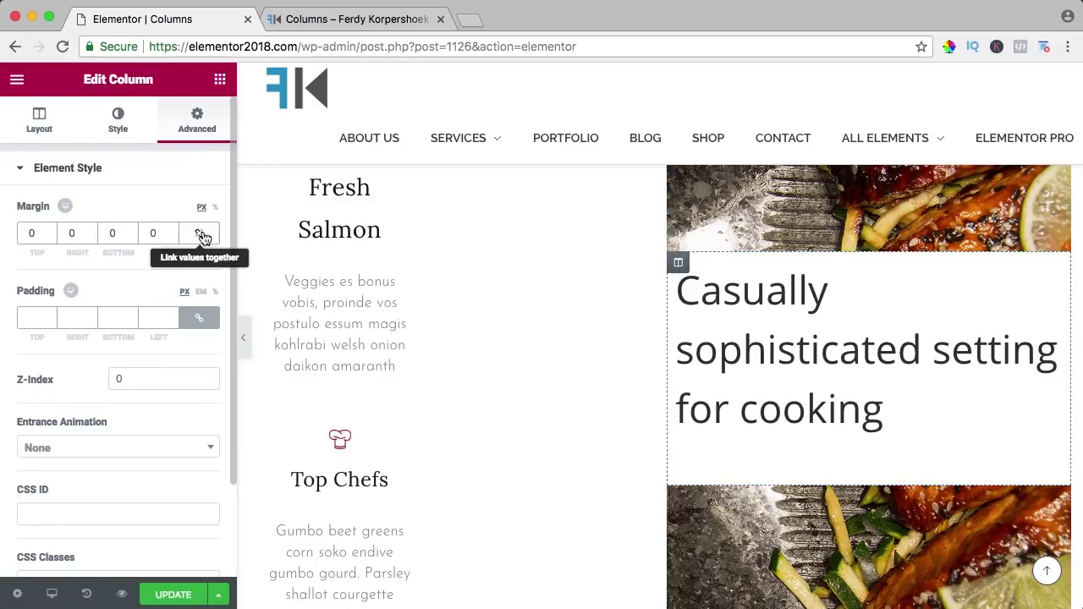
click(151, 233)
text(-15)
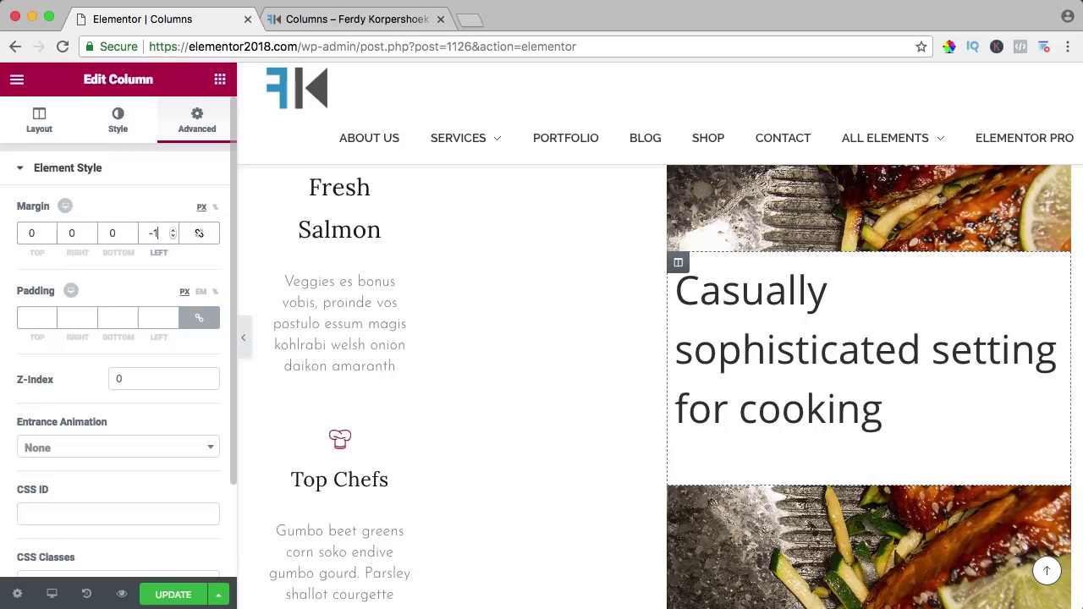
key(Down)
key(Down)
key(Down)
key(Down)
key(Down)
key(Down)
key(Down)
key(Down)
key(Down)
key(Down)
key(Down)
key(Down)
key(Down)
key(Down)
key(Down)
key(Down)
key(Down)
key(Down)
key(Down)
key(Down)
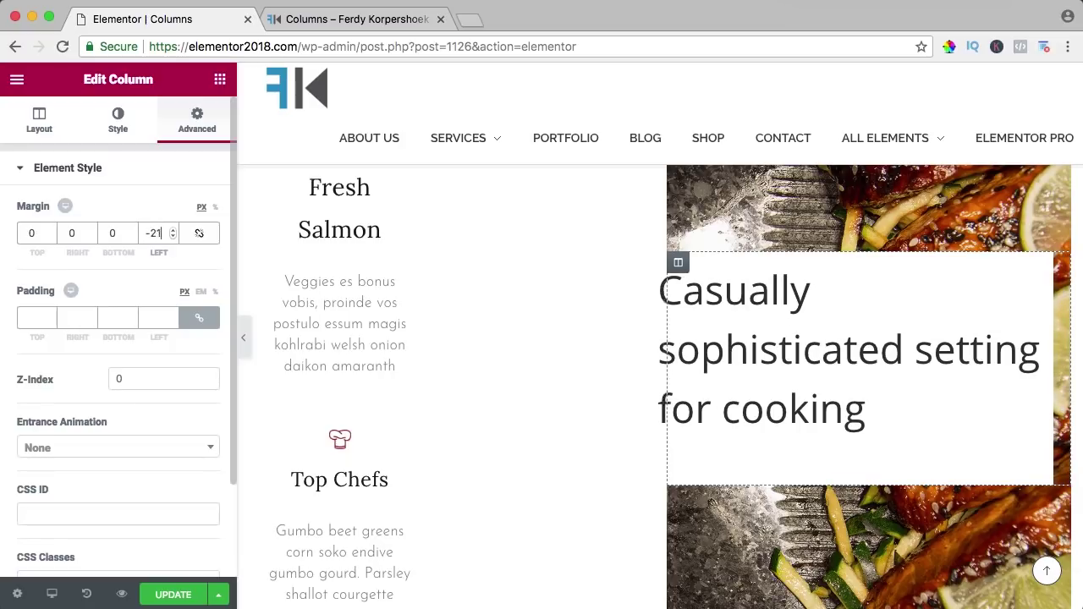
key(Down)
key(Down)
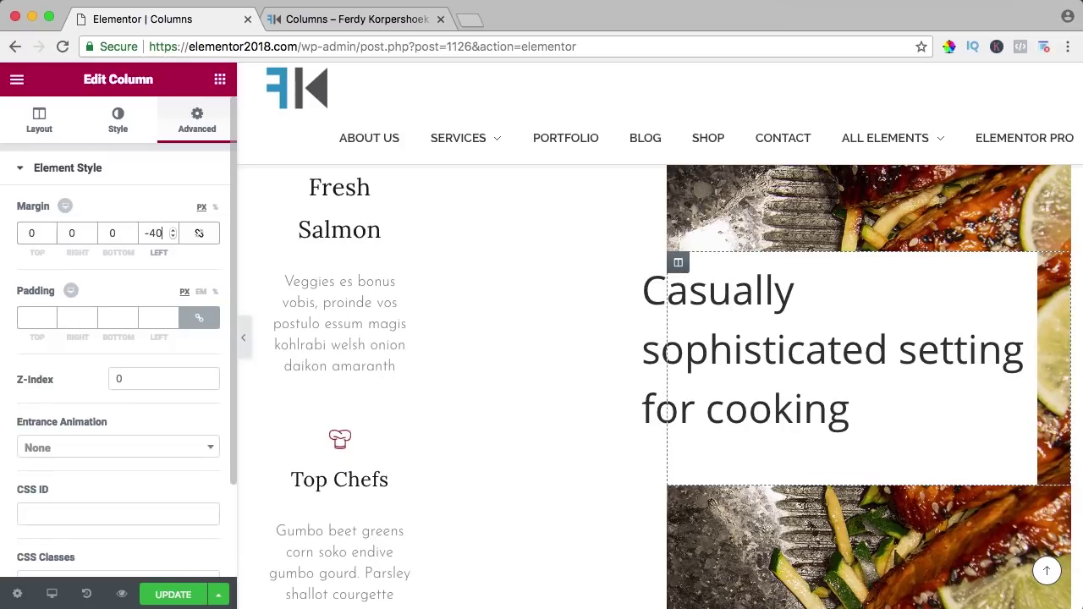
text(-250)
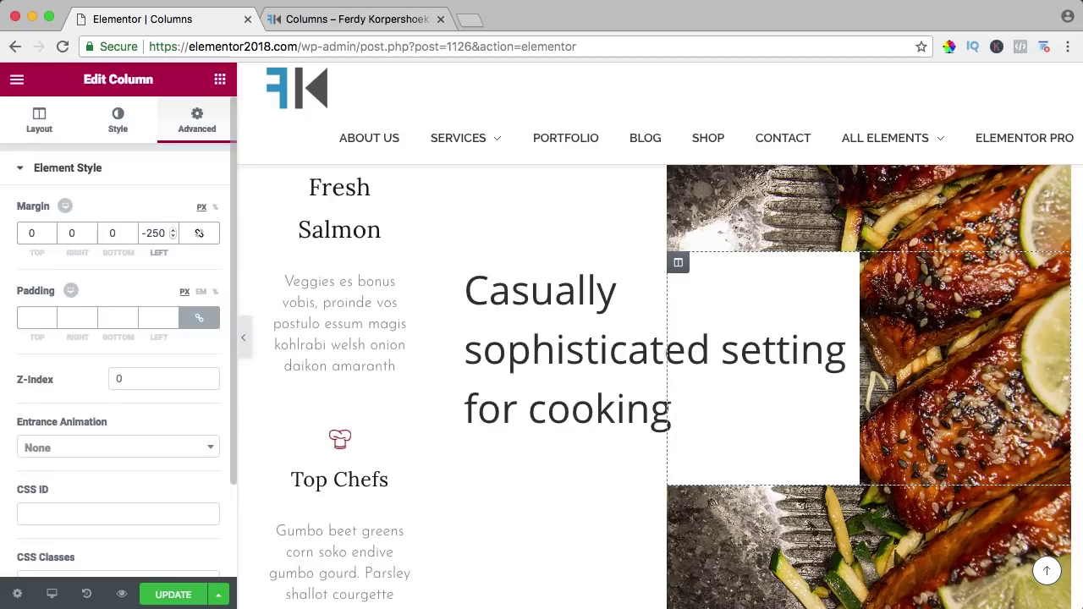
Step: Set the inner column's padding to 30 px on all sides
click(49, 314)
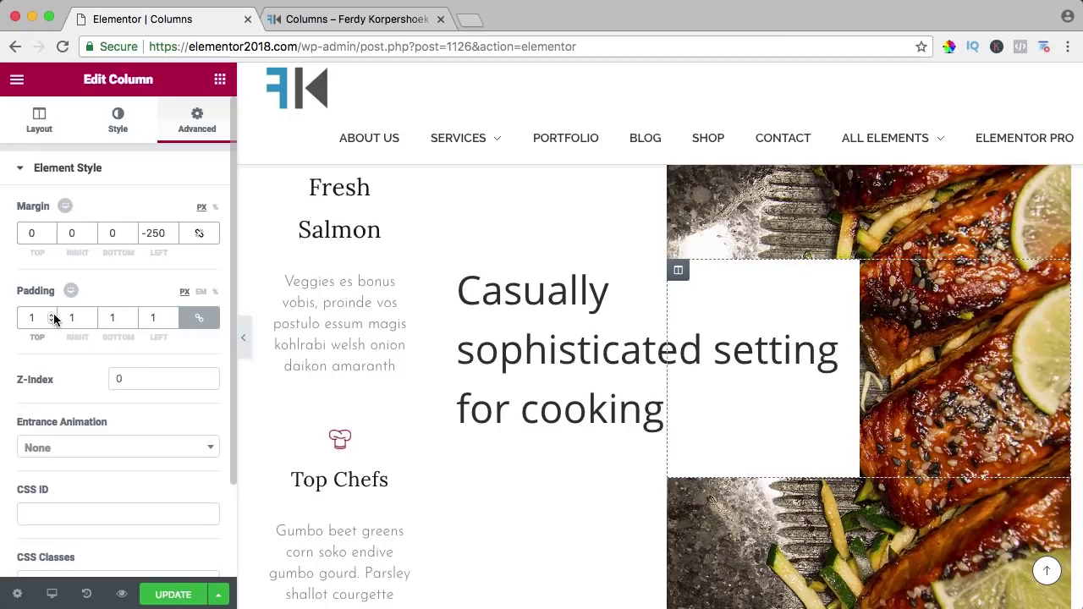
key(Up)
key(Up)
key(Up)
key(Up)
key(Up)
key(Up)
key(Up)
key(Up)
key(Up)
key(Up)
key(Up)
key(Up)
key(Up)
key(Up)
key(Up)
key(Up)
key(Up)
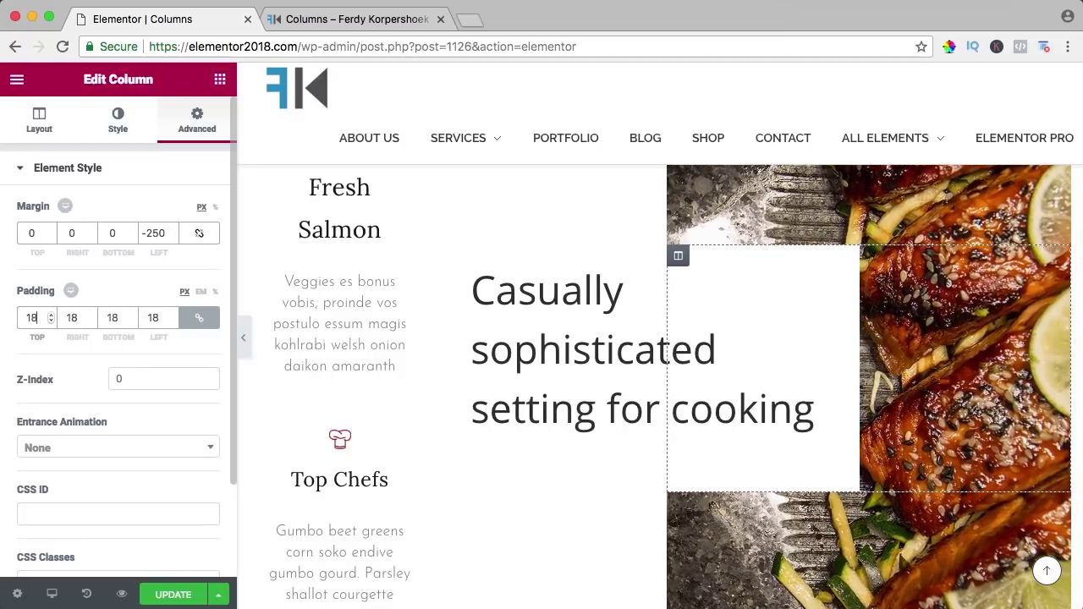
key(Up)
key(Up)
key(Up)
key(Up)
key(Up)
key(Up)
key(Up)
key(Up)
key(Up)
key(Up)
key(Up)
key(Up)
key(Up)
key(Up)
key(Up)
key(Up)
key(Up)
key(Up)
key(Up)
key(Up)
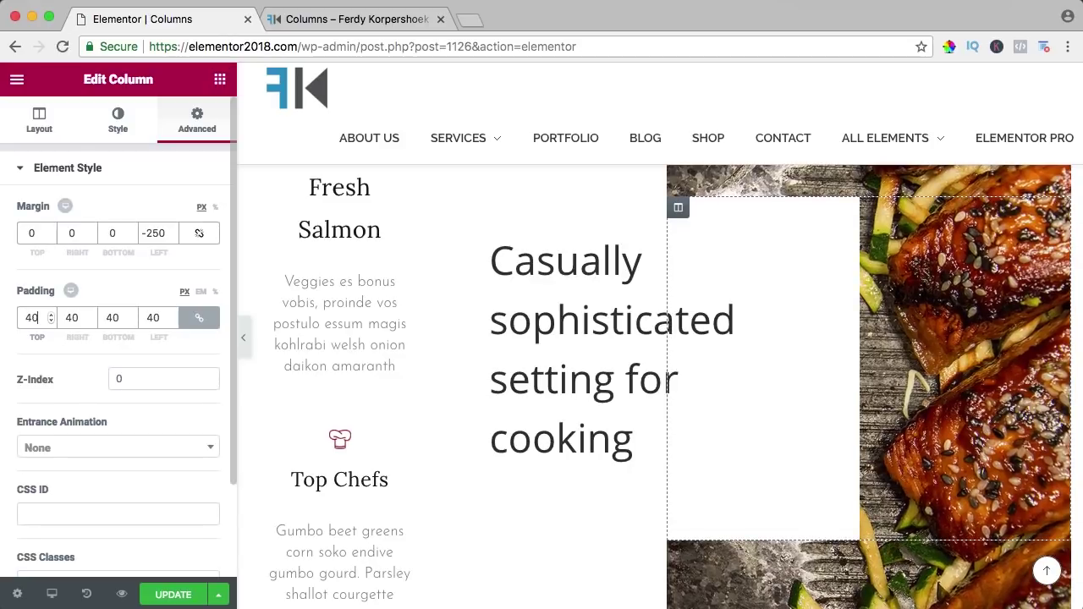
key(Down)
key(Down)
key(Down)
key(Down)
key(Down)
key(Down)
key(Down)
key(Down)
key(Down)
key(Down)
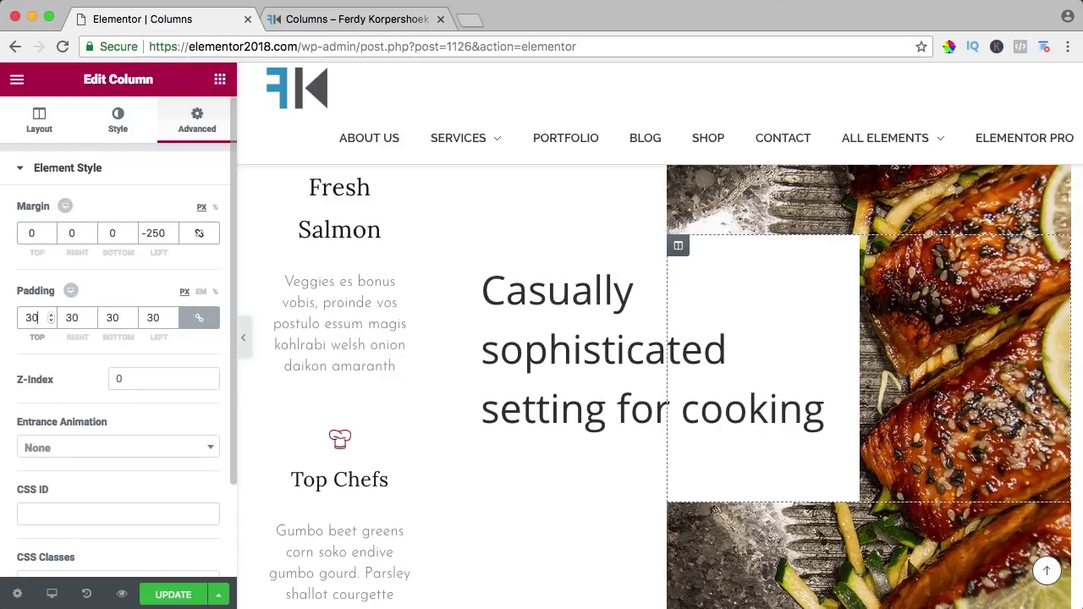
Step: Add a Button widget below the "Casually sophisticated setting for cooking" text in the white inner column
click(219, 79)
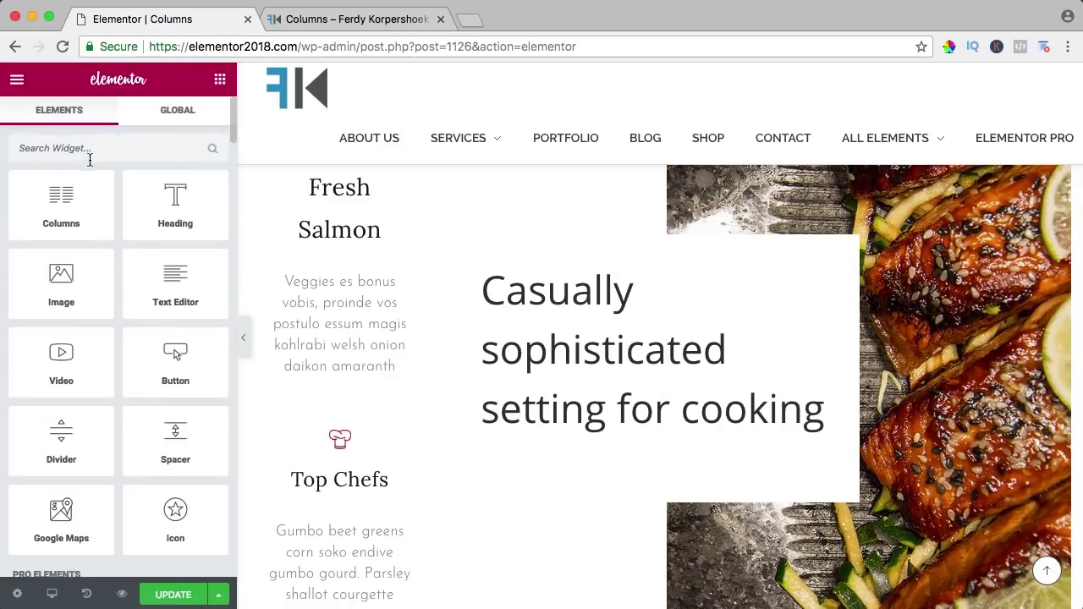
text(button)
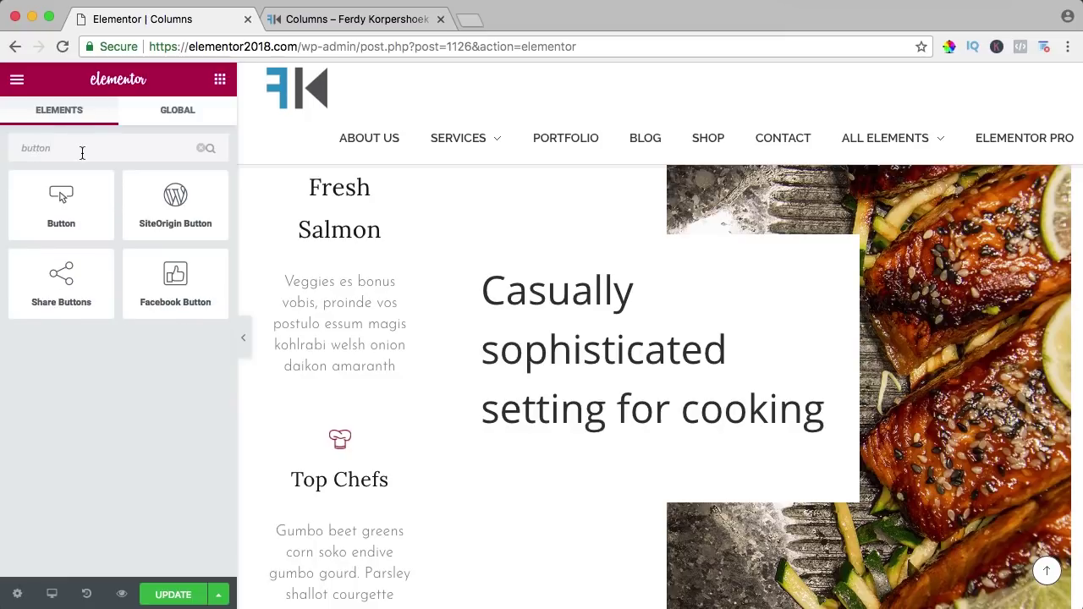
drag(61, 203, 613, 461)
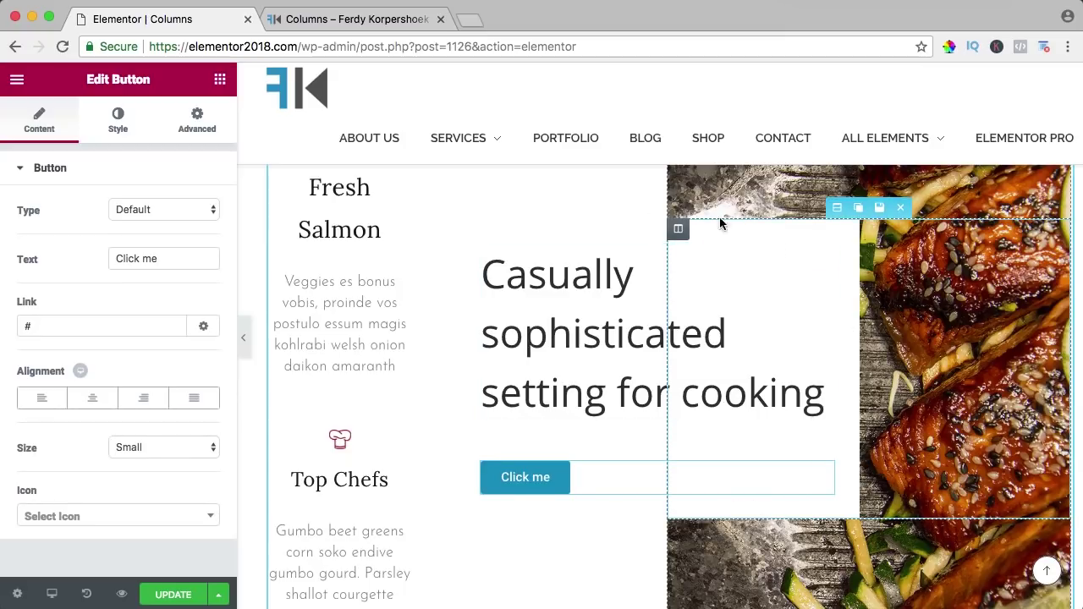
scroll(723, 249, up, 3)
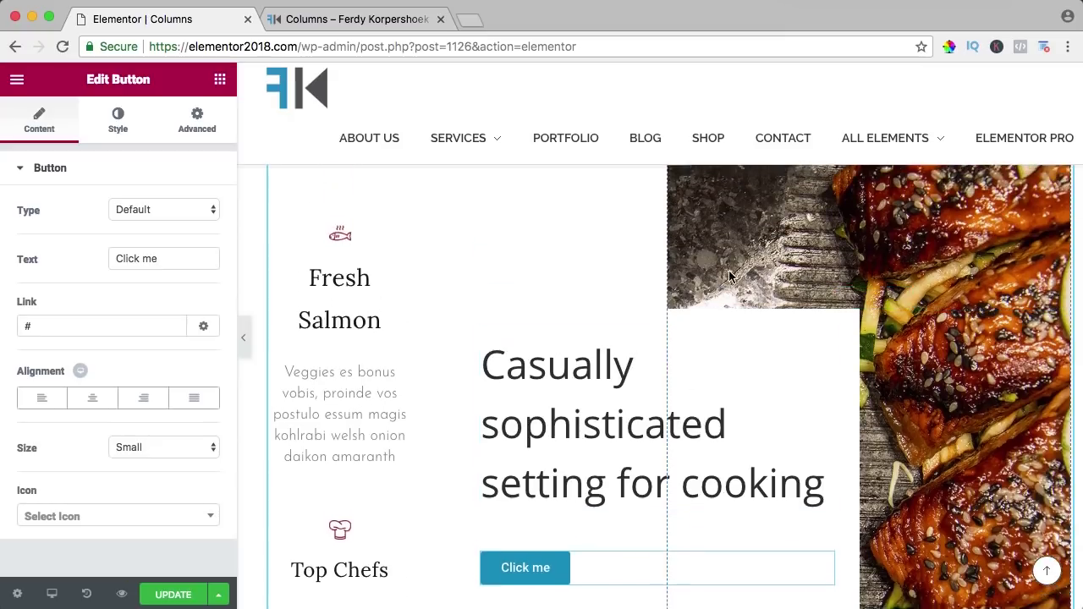
scroll(806, 344, down, 3)
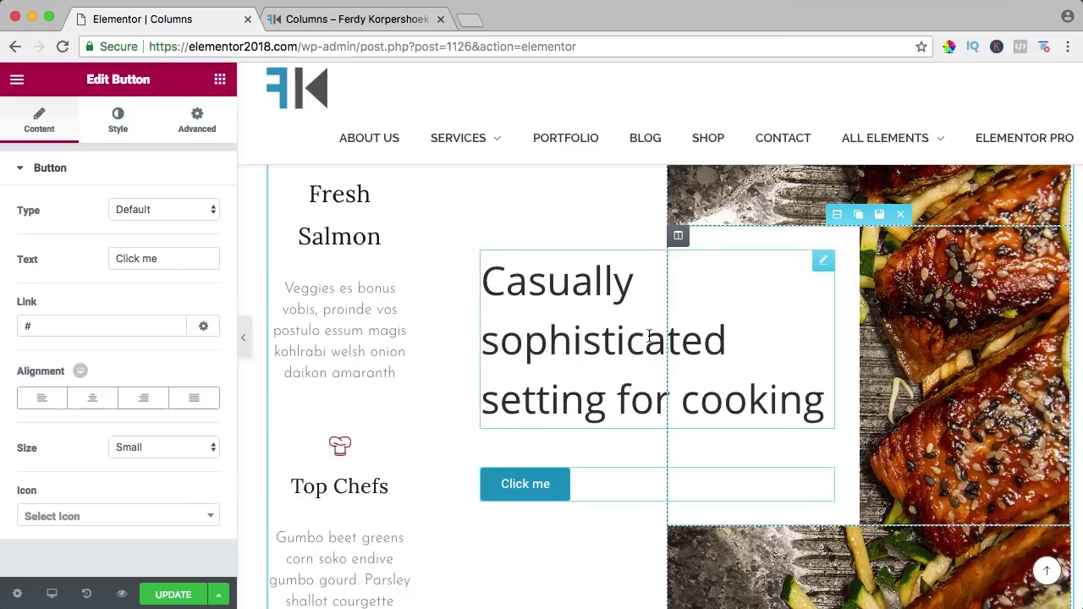
Step: Import the template file Header-V2.zip into the library and insert Header V2 at the end of the page
scroll(649, 337, down, 20)
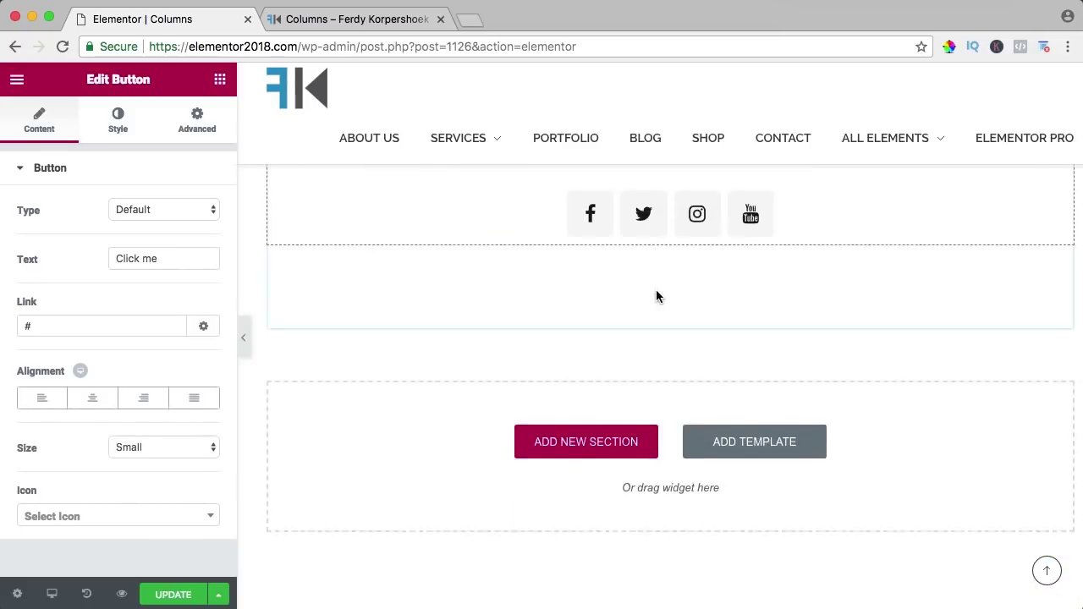
scroll(656, 296, down, 3)
click(742, 273)
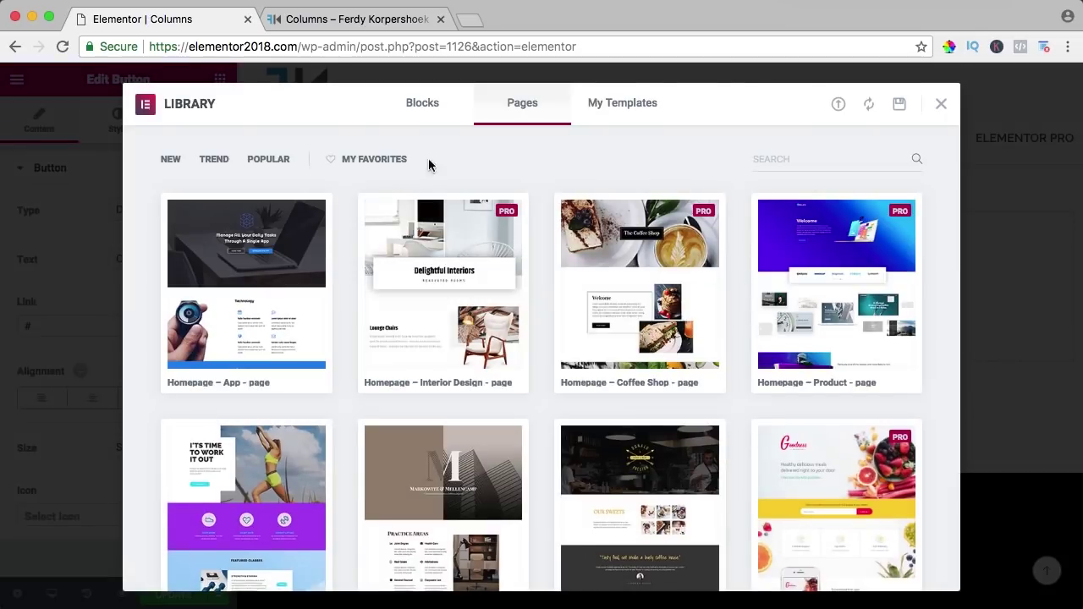
click(839, 104)
click(542, 473)
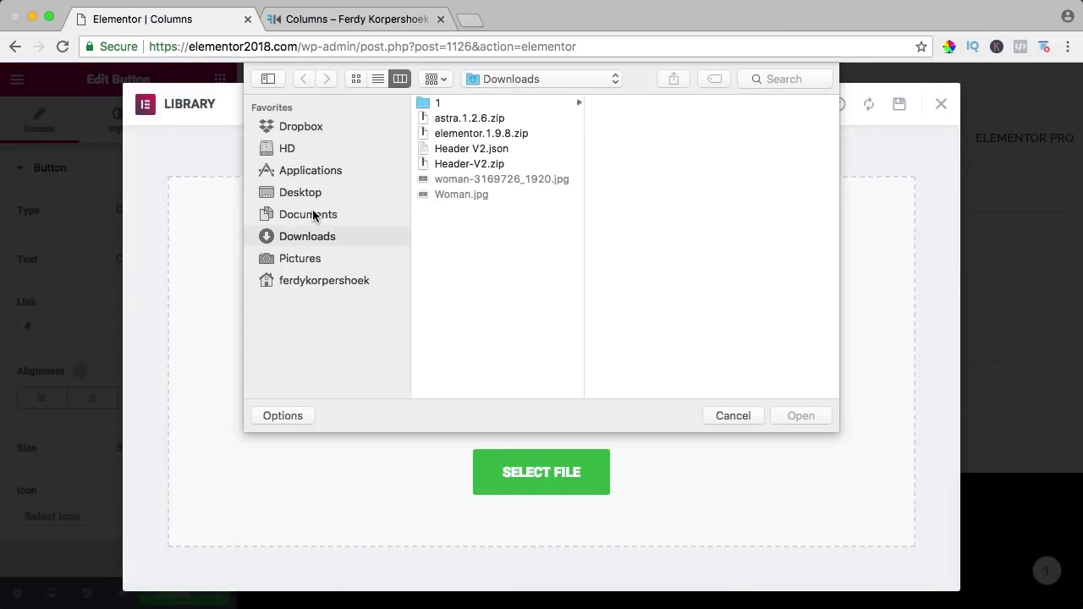
click(463, 167)
click(797, 415)
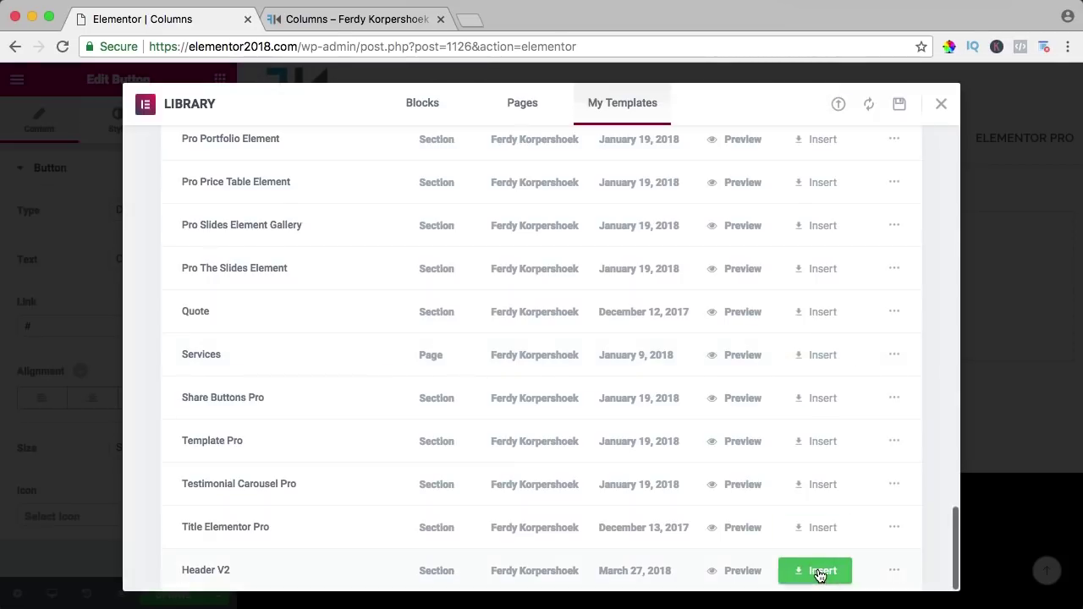
click(819, 572)
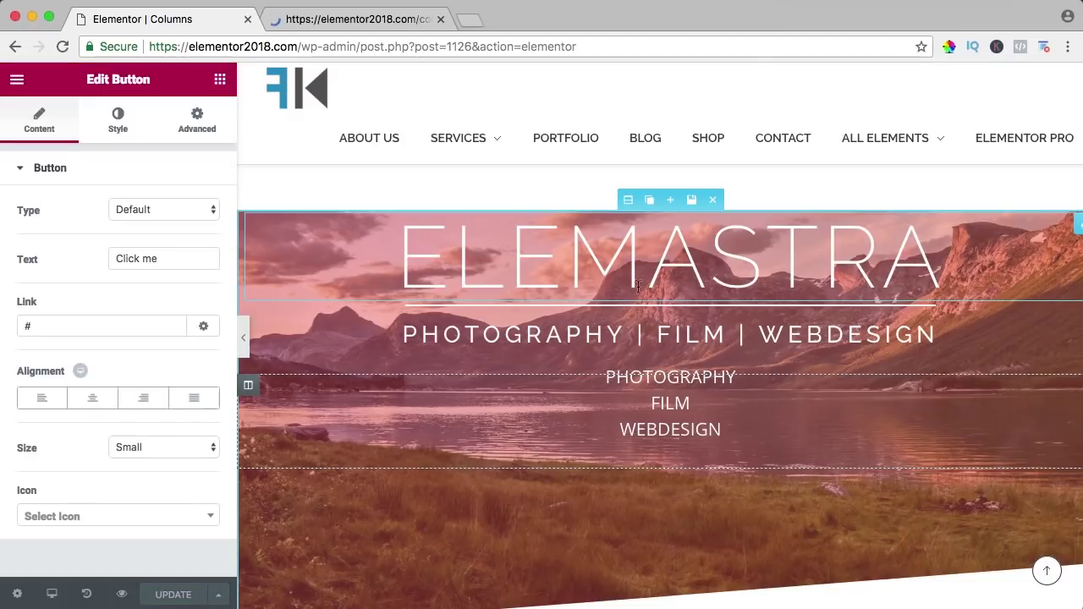
Step: Add a Button widget below the Photography, Film, Webdesign text in the Elemastra header section
click(219, 82)
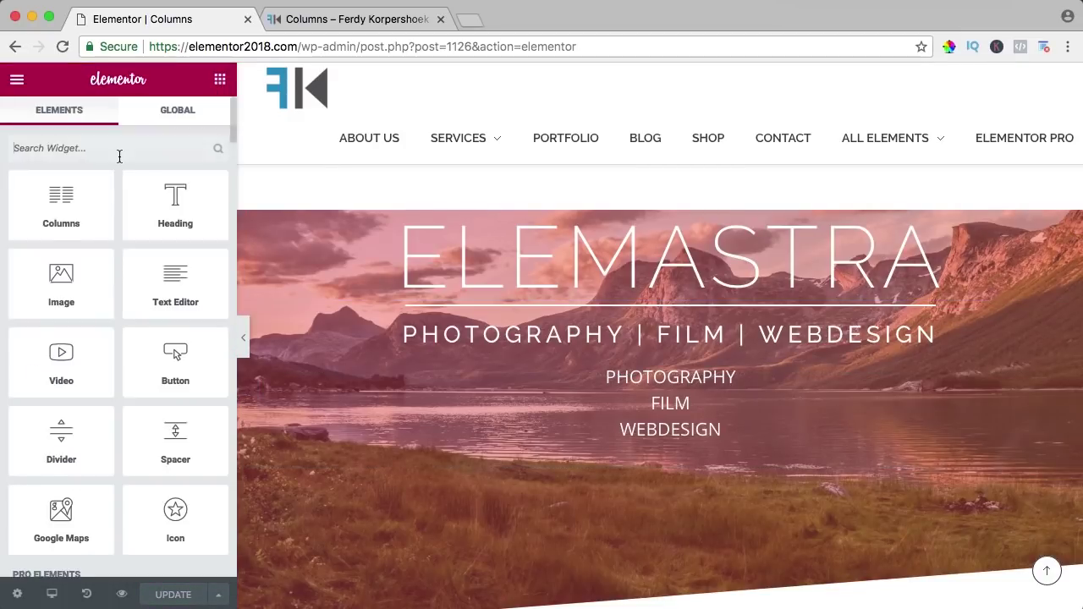
text(button)
drag(61, 203, 672, 466)
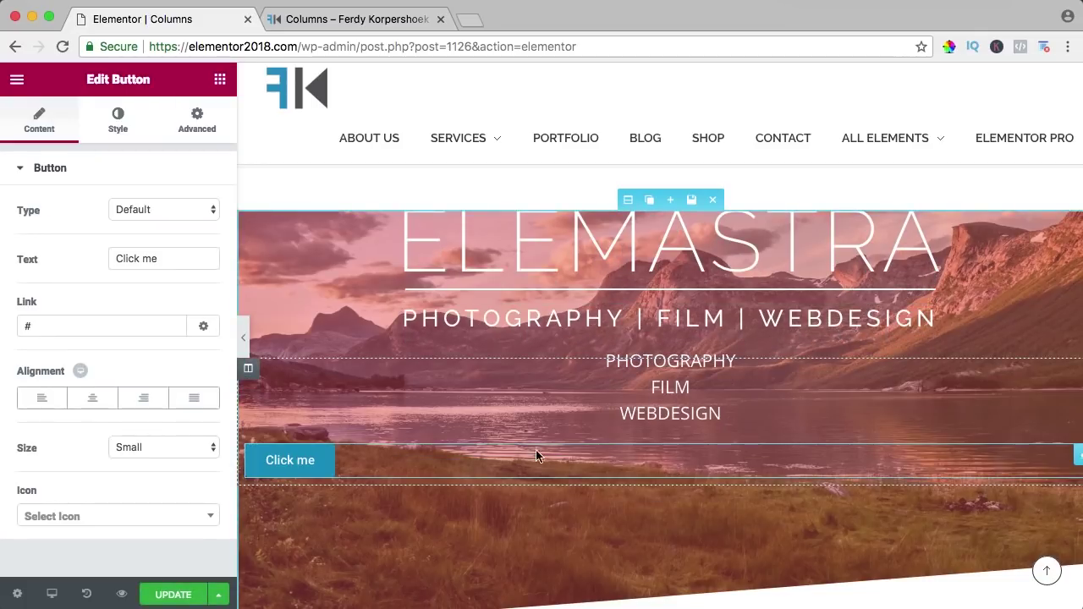
Step: Align the header section's button to the right after trying center alignment, and duplicate it
click(92, 401)
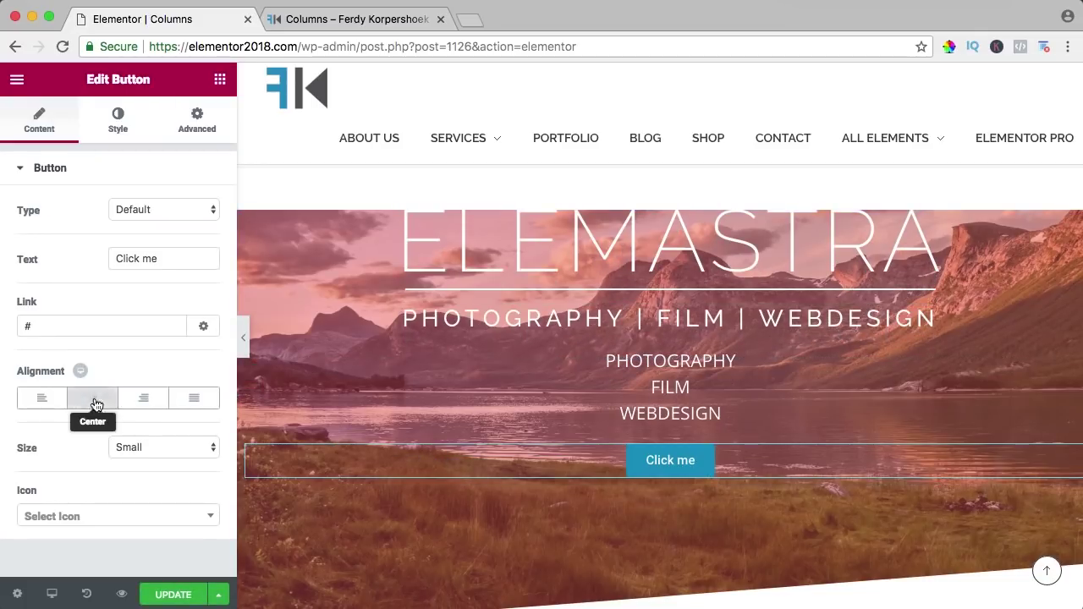
click(149, 401)
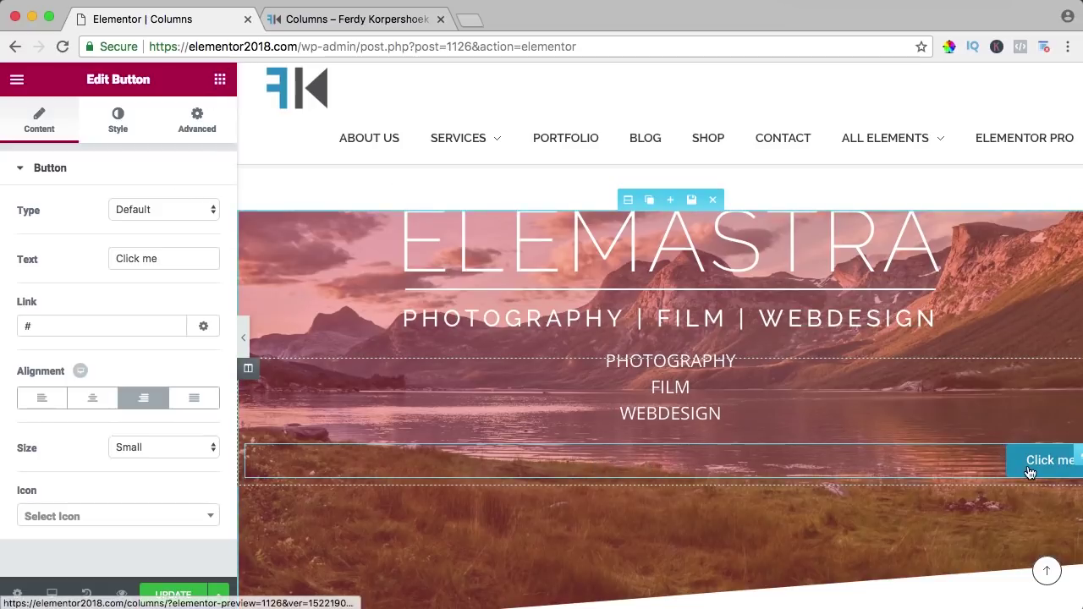
click(1064, 457)
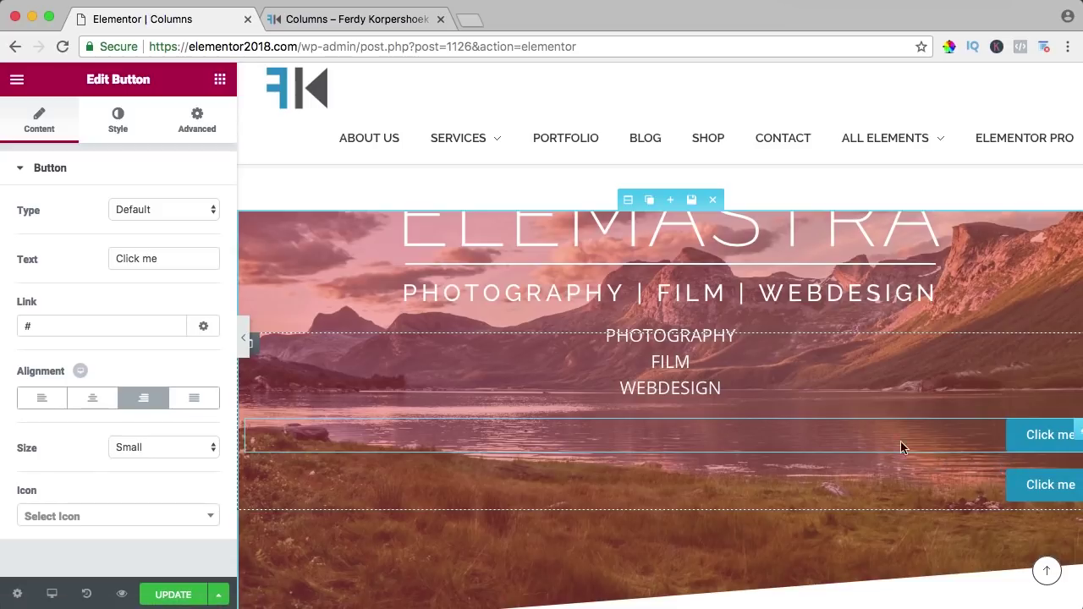
Step: Add a two-column Columns element below the Webdesign text and move one button into each of its columns
click(219, 79)
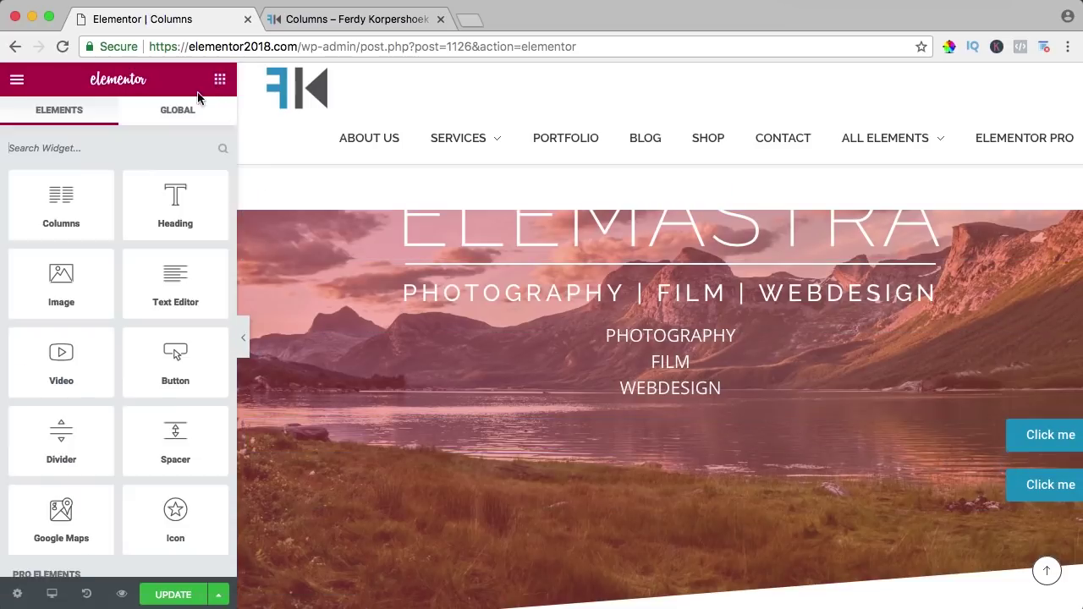
drag(53, 205, 686, 402)
drag(1045, 463, 551, 436)
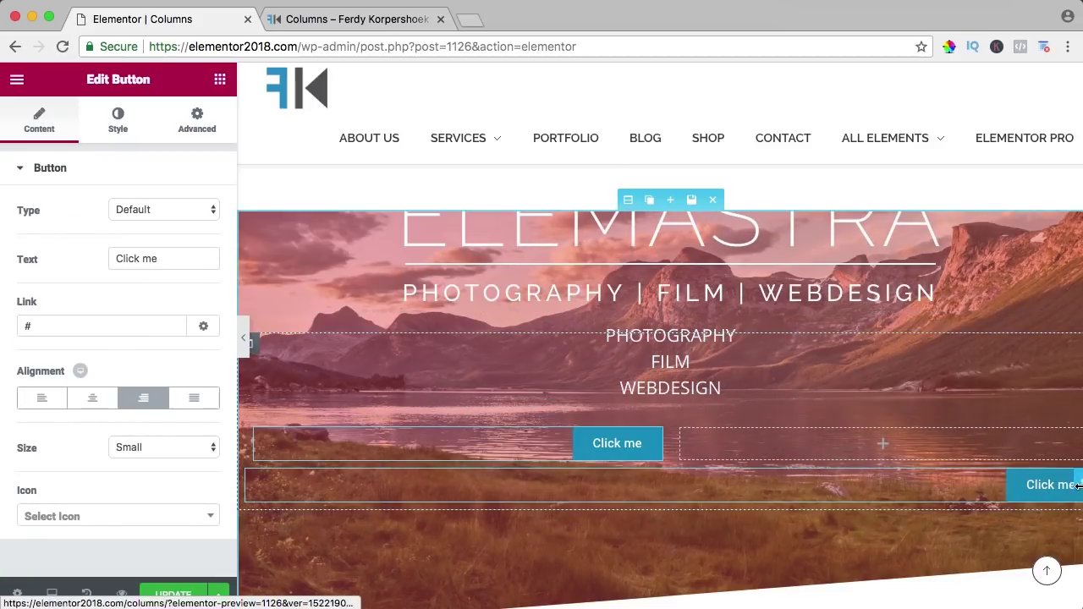
drag(1079, 482, 877, 466)
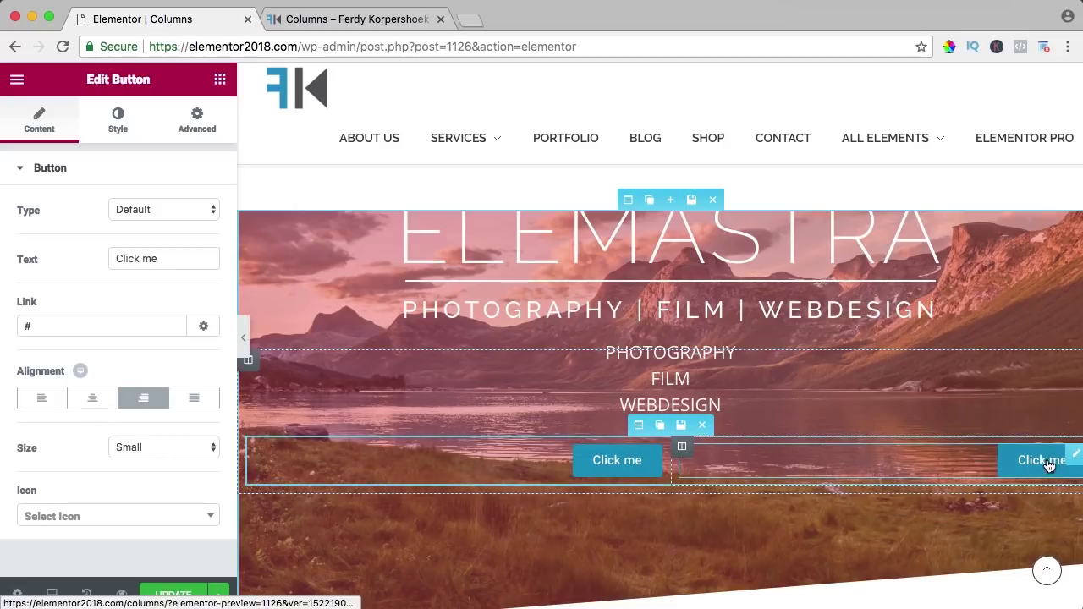
Step: Align the button in the second inner column to the left so that both buttons sit side by side
click(47, 398)
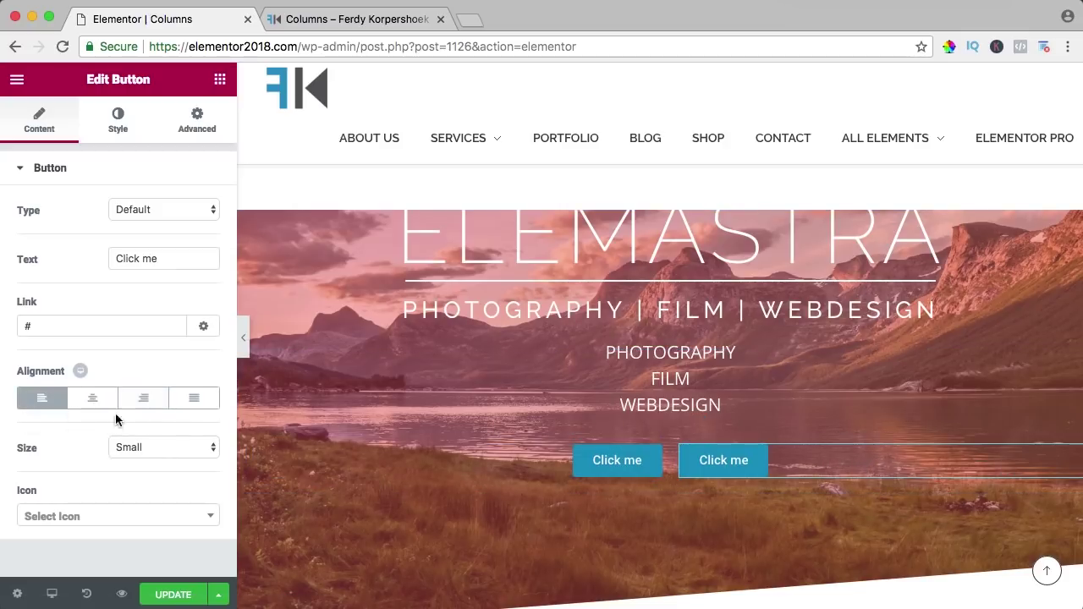
scroll(726, 457, up, 2)
scroll(627, 525, down, 1)
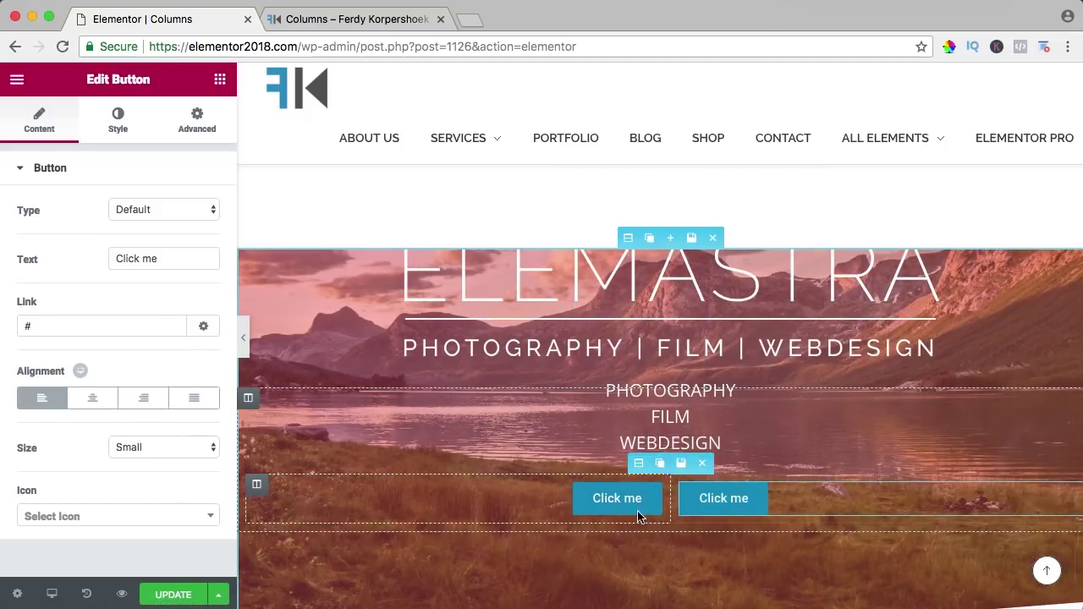
click(219, 85)
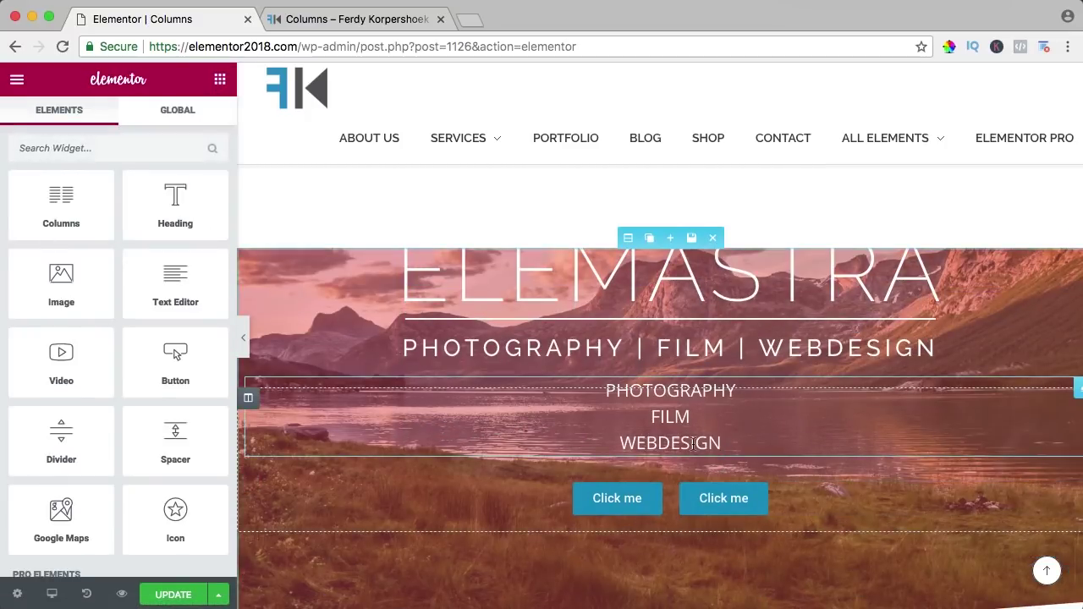
scroll(689, 443, down, 3)
scroll(660, 413, up, 2)
scroll(652, 408, down, 2)
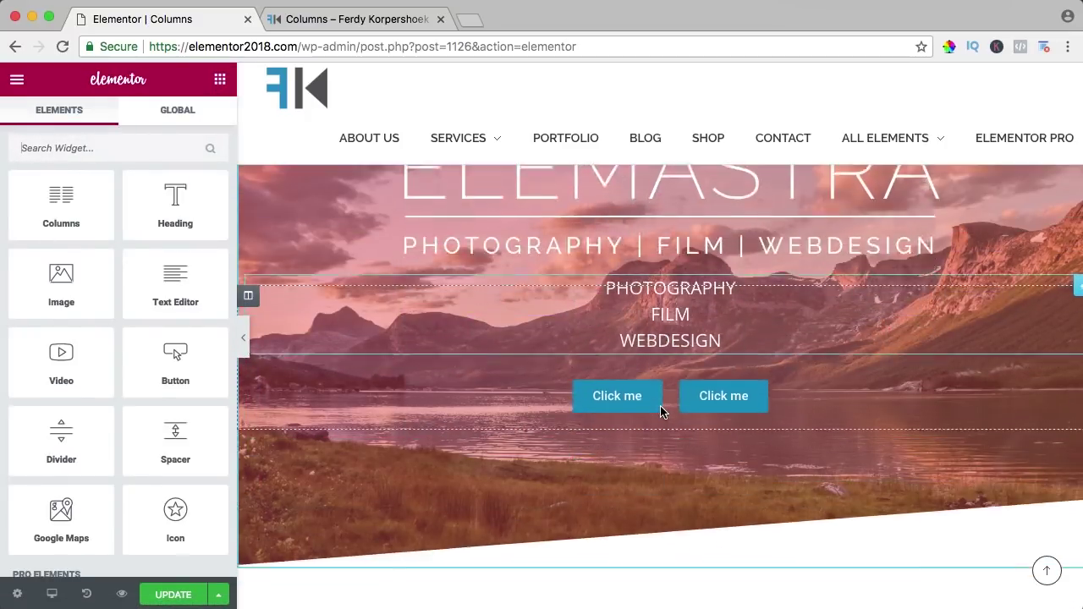
scroll(645, 405, up, 2)
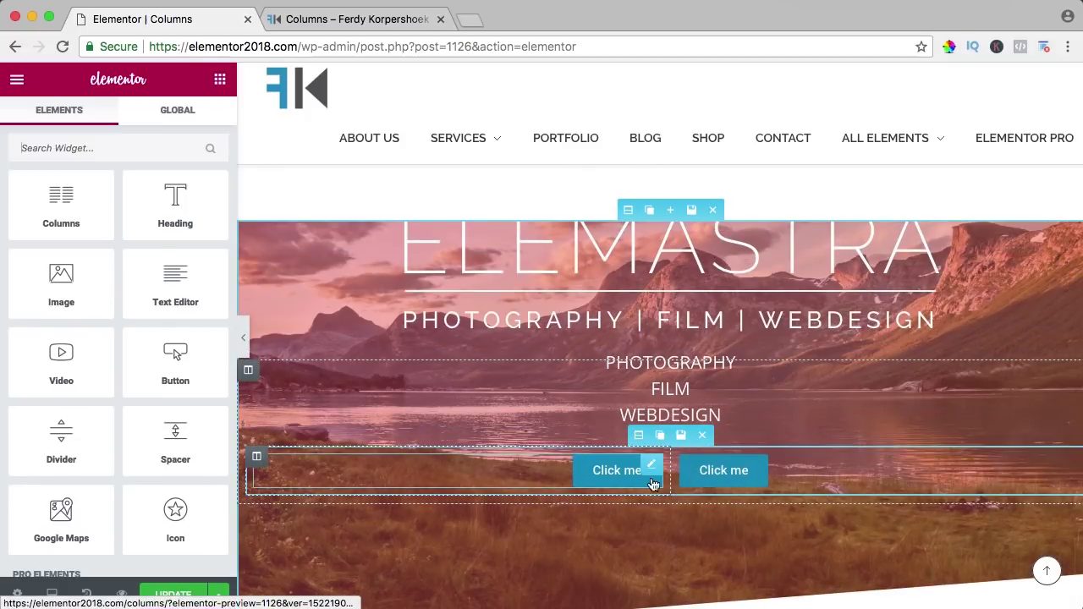
Step: Switch to the page preview and review the London section, the overlapping text column and the Elemastra header's two buttons
key(ctrl+Tab)
scroll(391, 303, down, 3)
scroll(391, 302, up, 1)
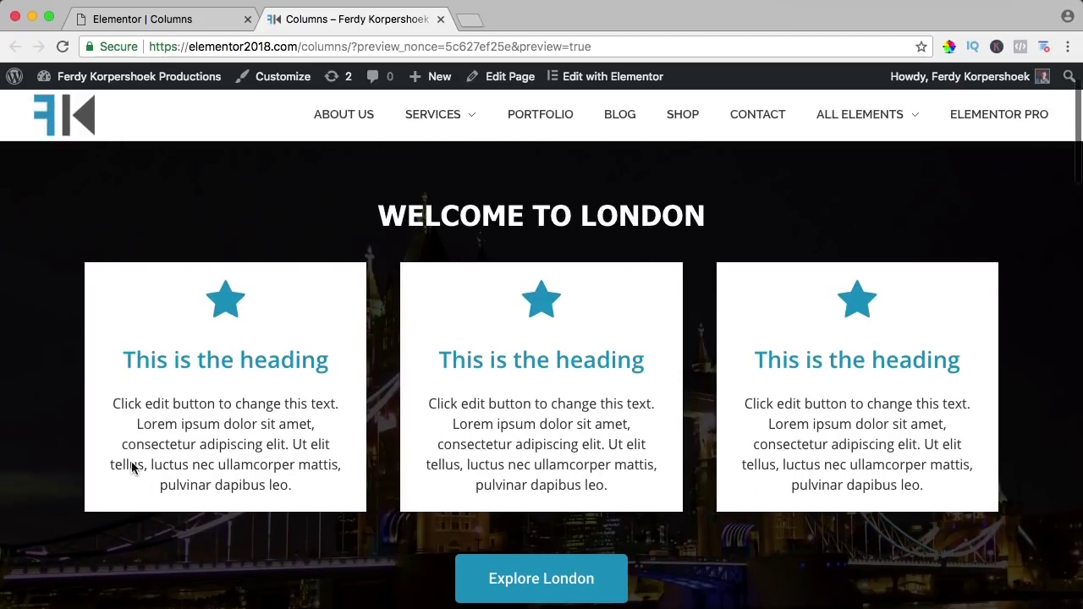
scroll(677, 439, down, 10)
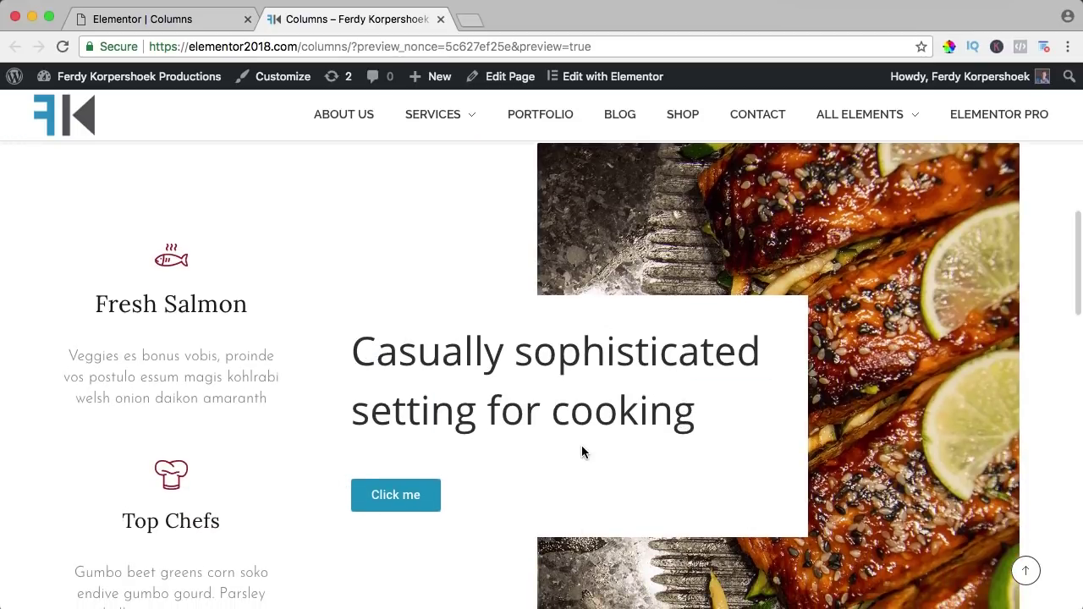
scroll(580, 450, down, 12)
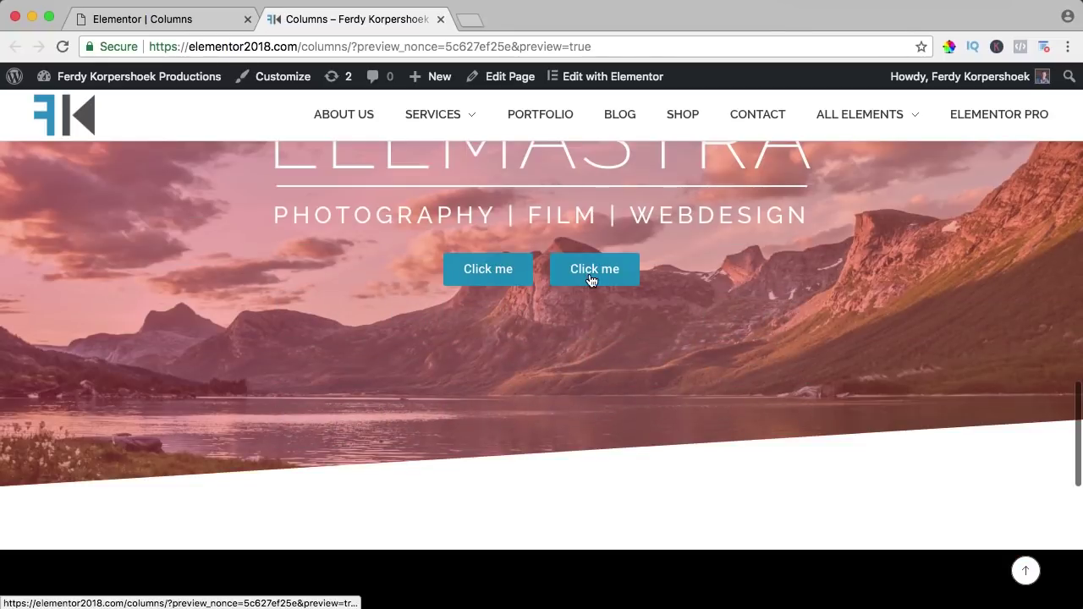
Step: Return to the Elementor editor and go back up to the page's earlier sections
key(super+1)
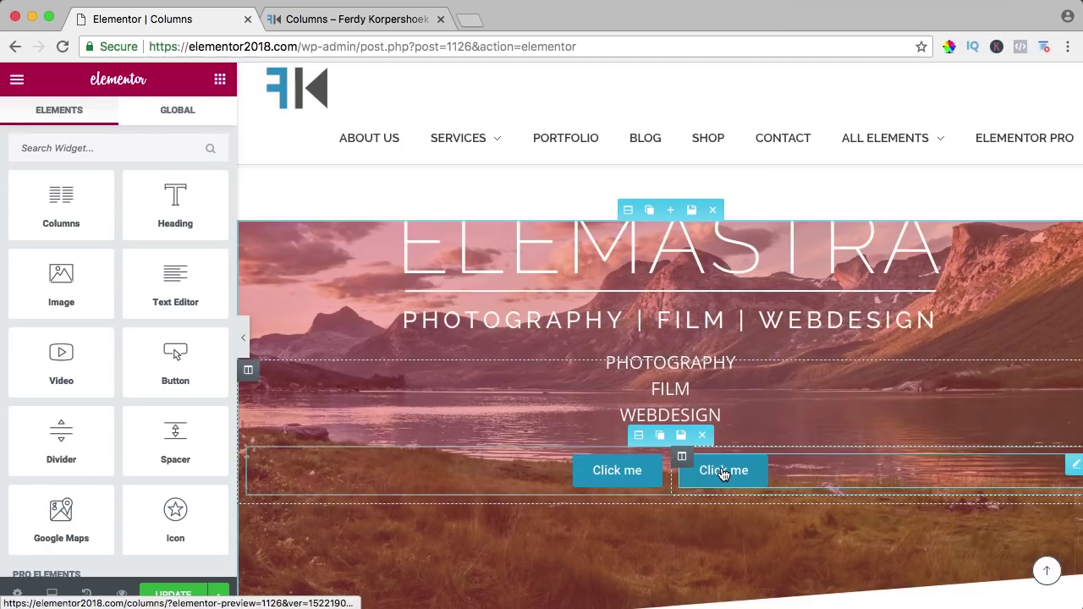
scroll(722, 471, up, 5)
scroll(719, 461, up, 6)
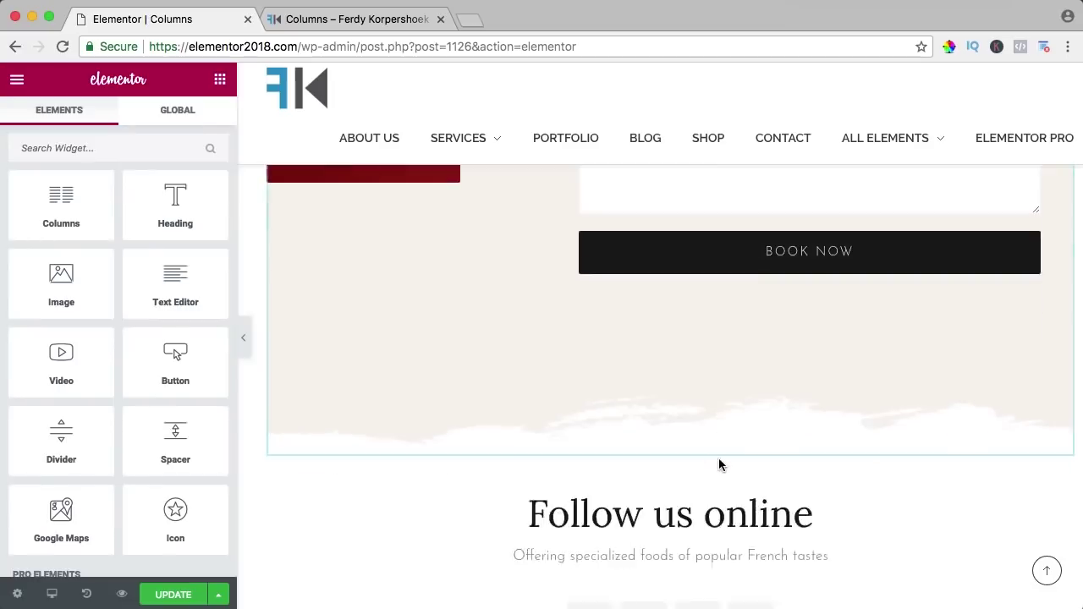